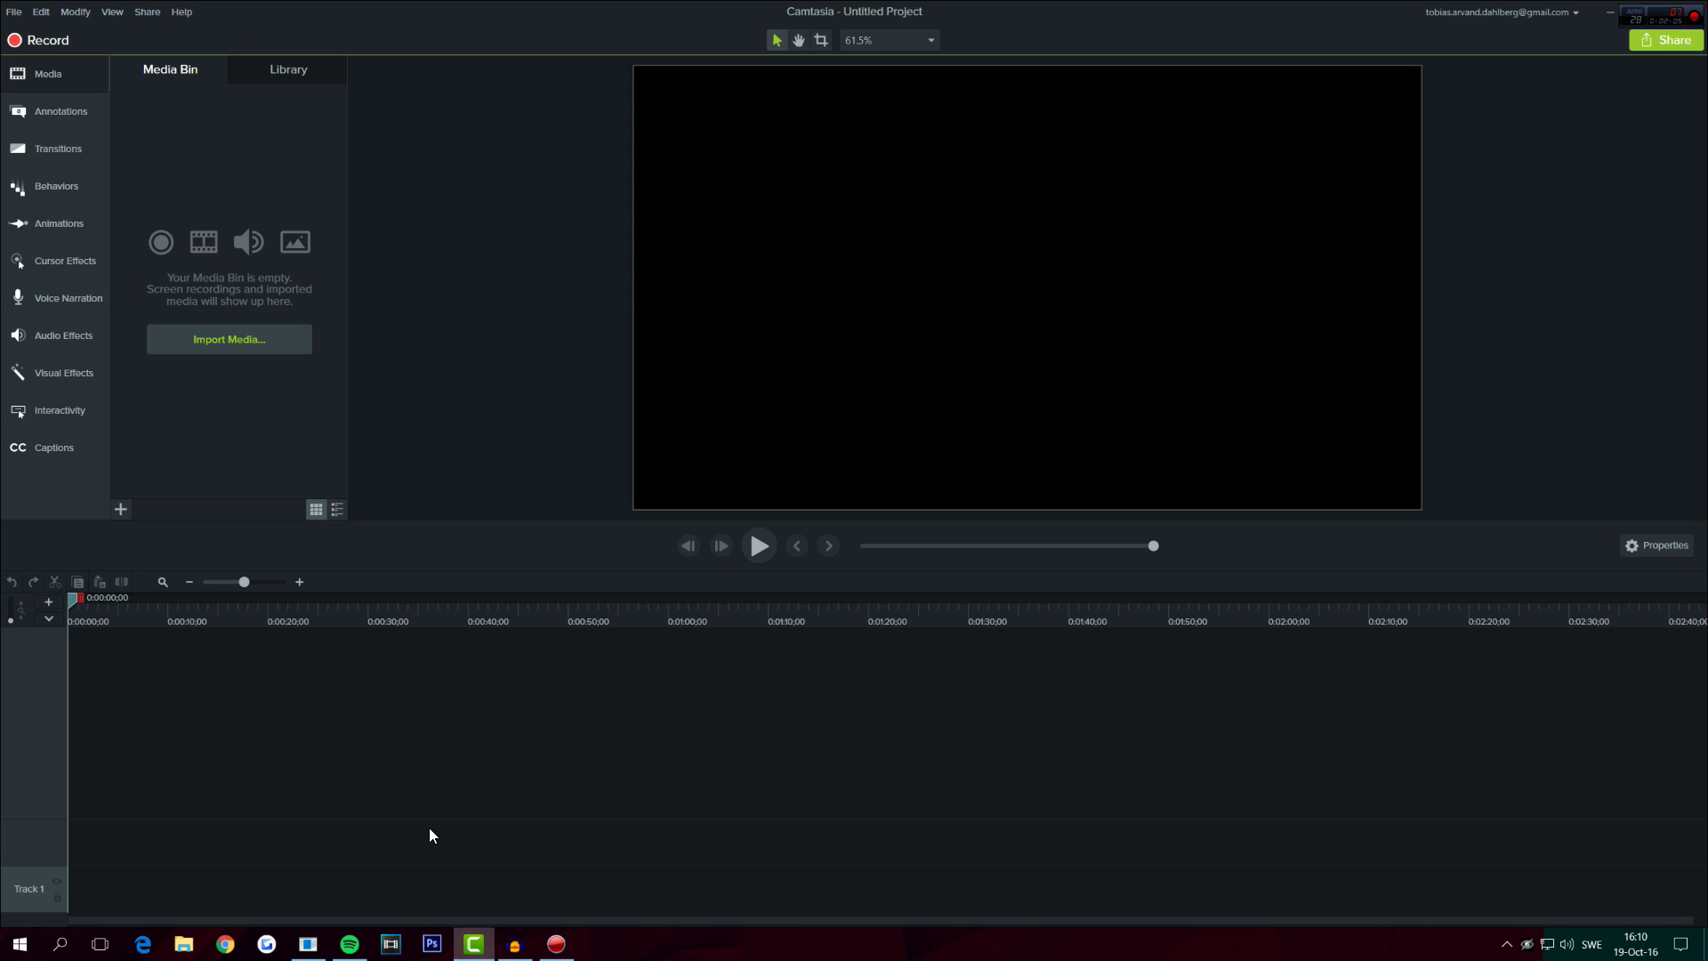
- Switch from Media Bin to the Library to list its ready-made asset folders
{"action": "left_click", "coordinate": [293, 73]}
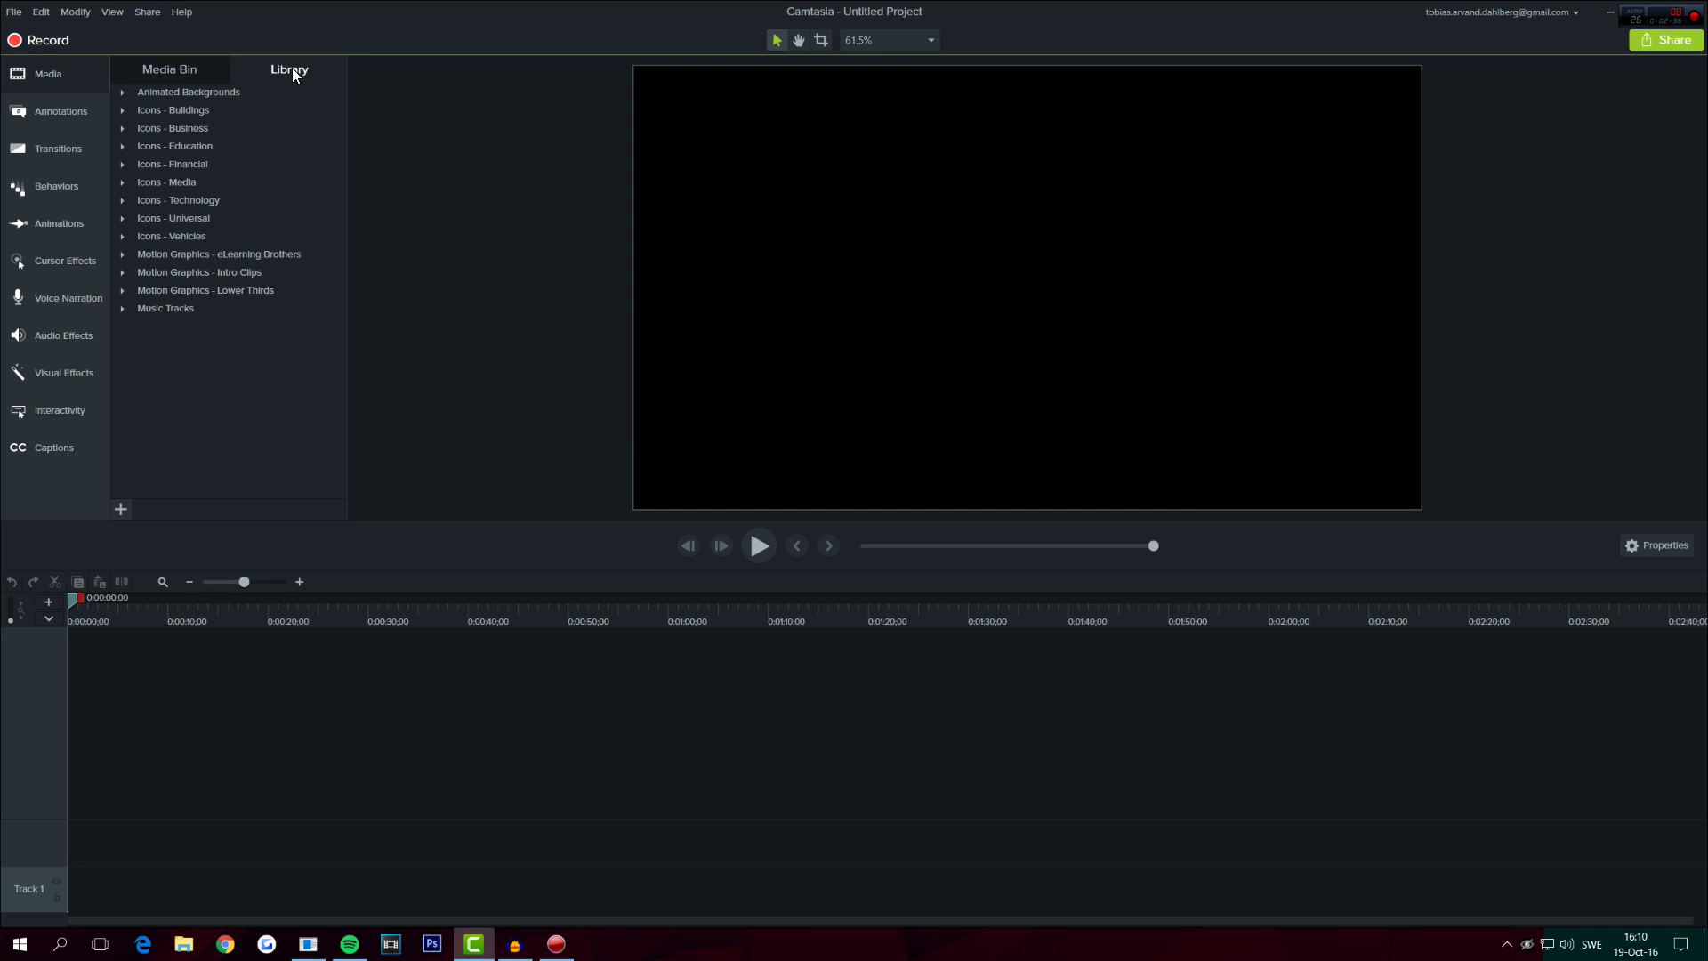
{"action": "left_click", "coordinate": [49, 40]}
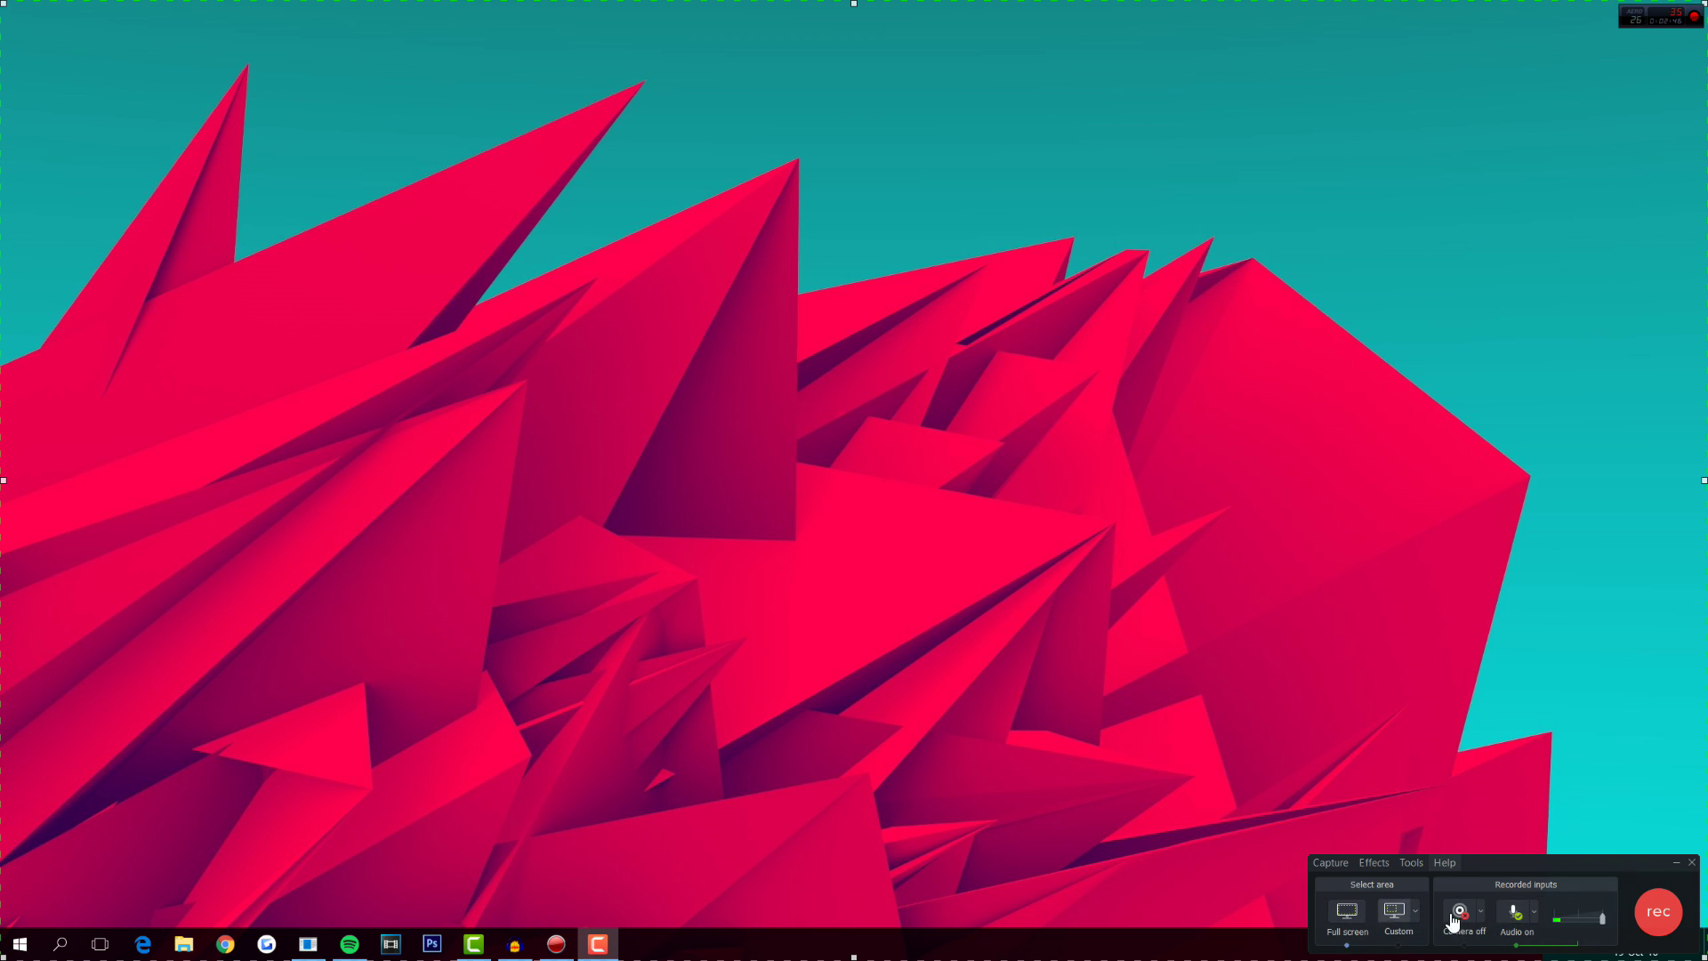
{"action": "left_click", "coordinate": [1691, 862]}
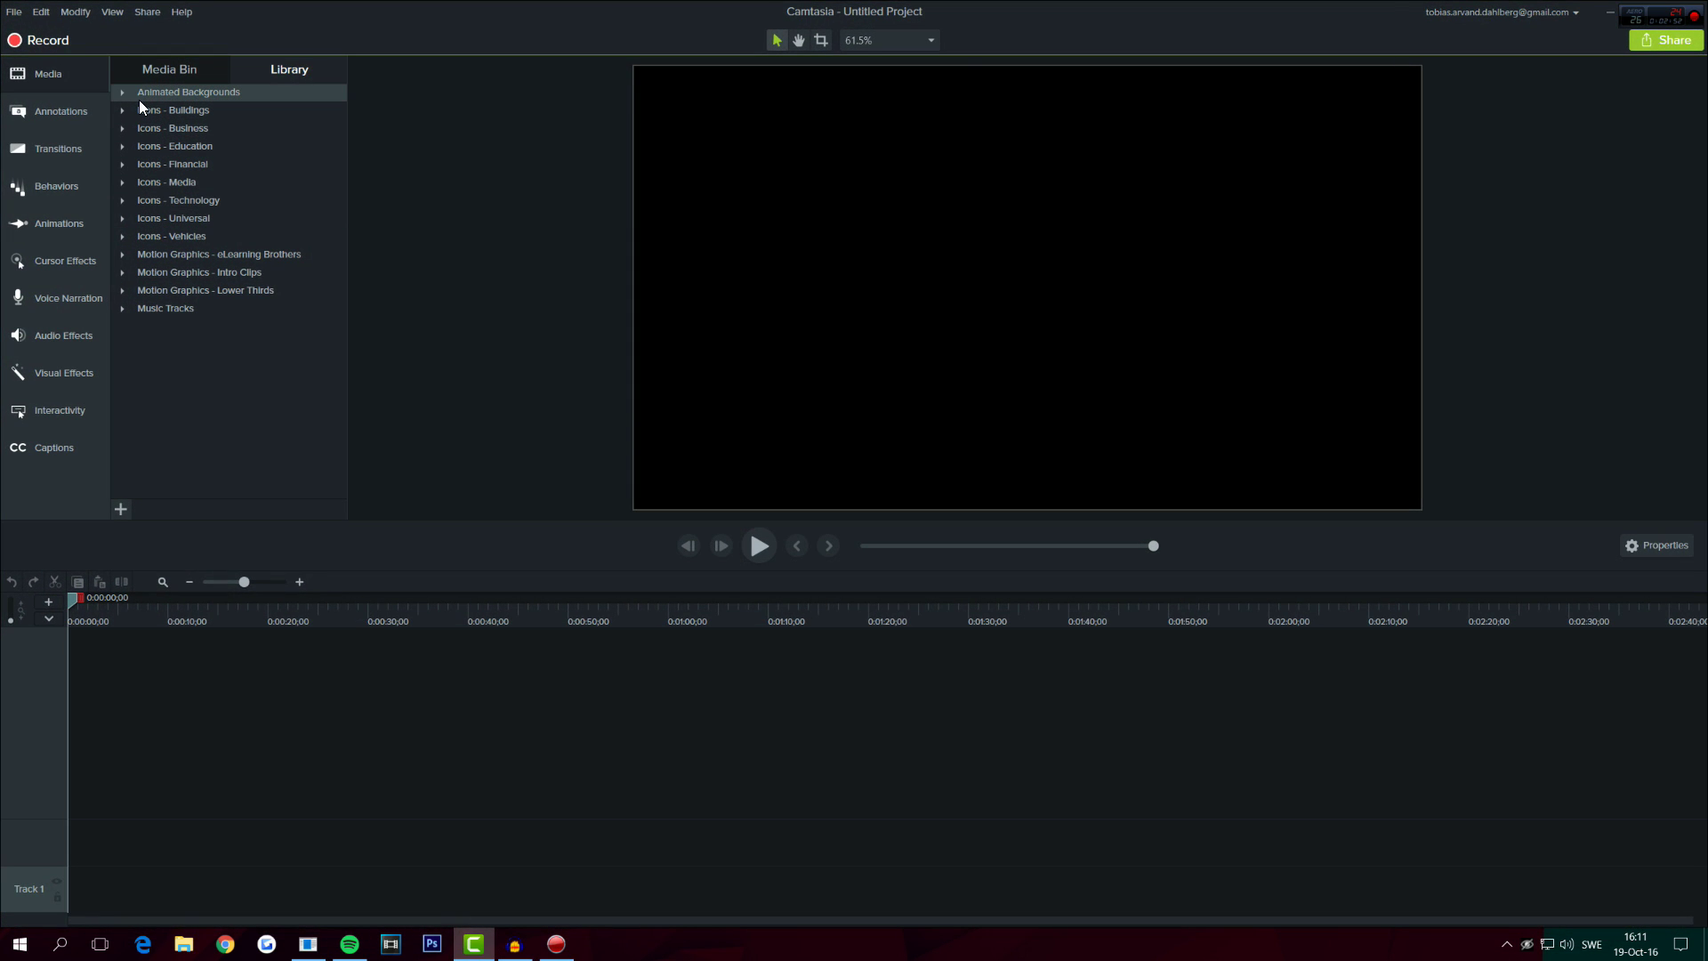
- Preview the bokehdots and floatingboxes animated backgrounds, then collapse Animated Backgrounds
{"action": "left_click", "coordinate": [124, 90]}
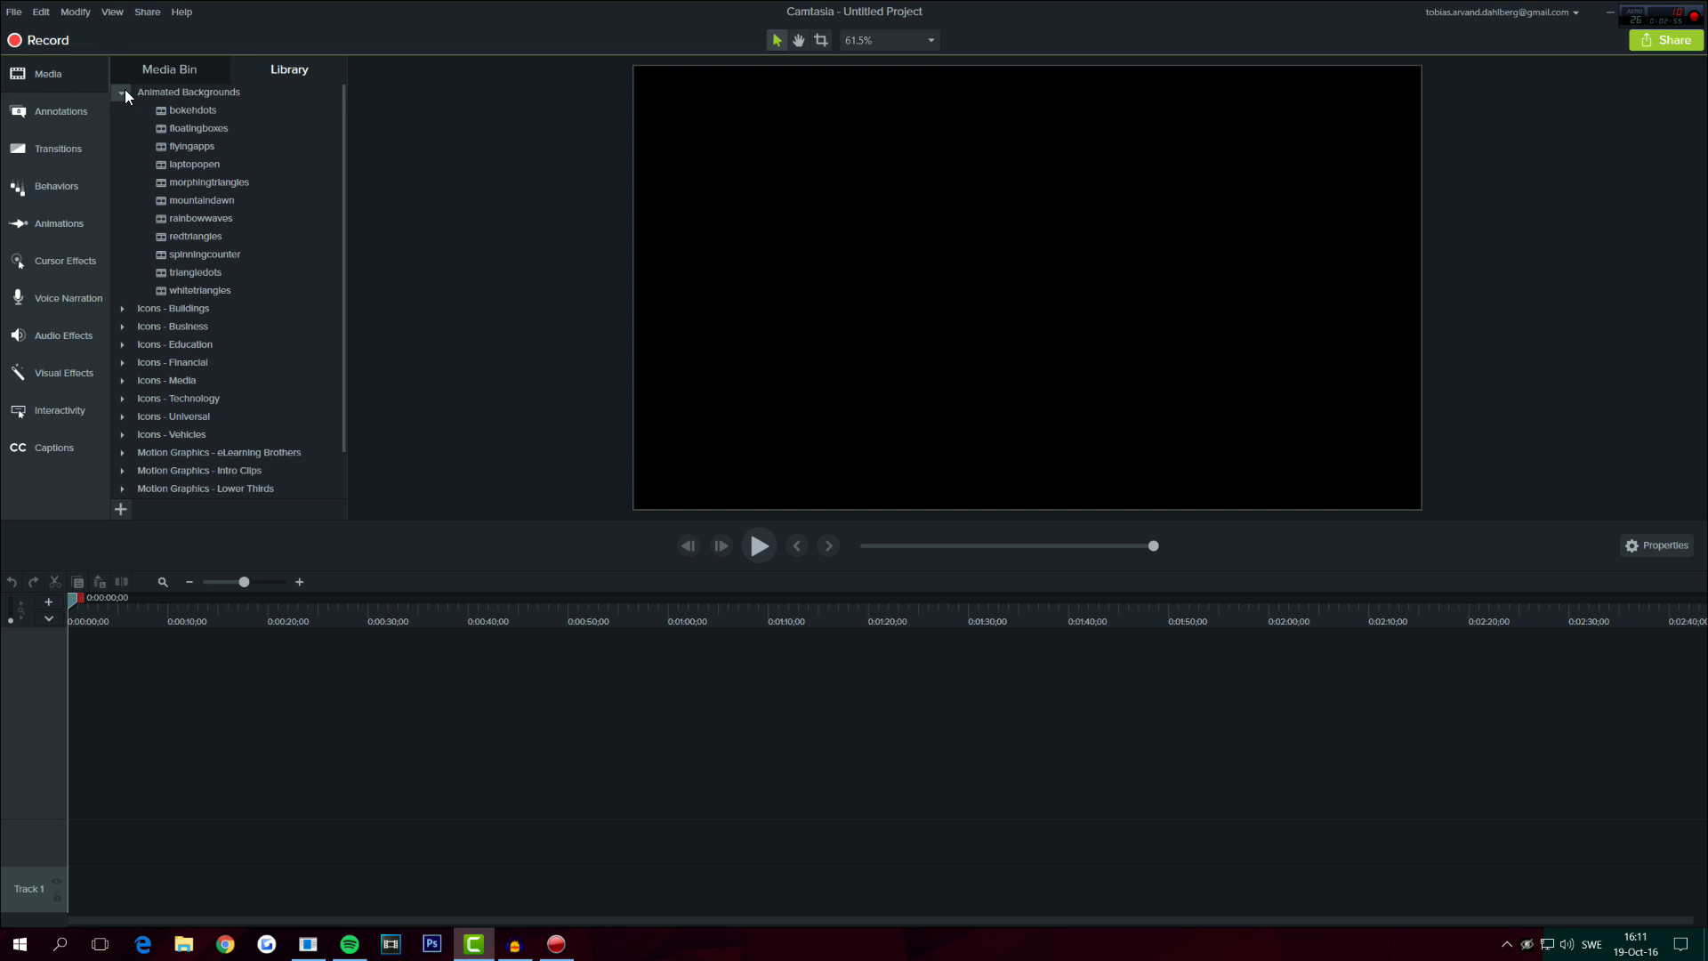
{"action": "right_click", "coordinate": [206, 108]}
{"action": "left_click", "coordinate": [235, 136]}
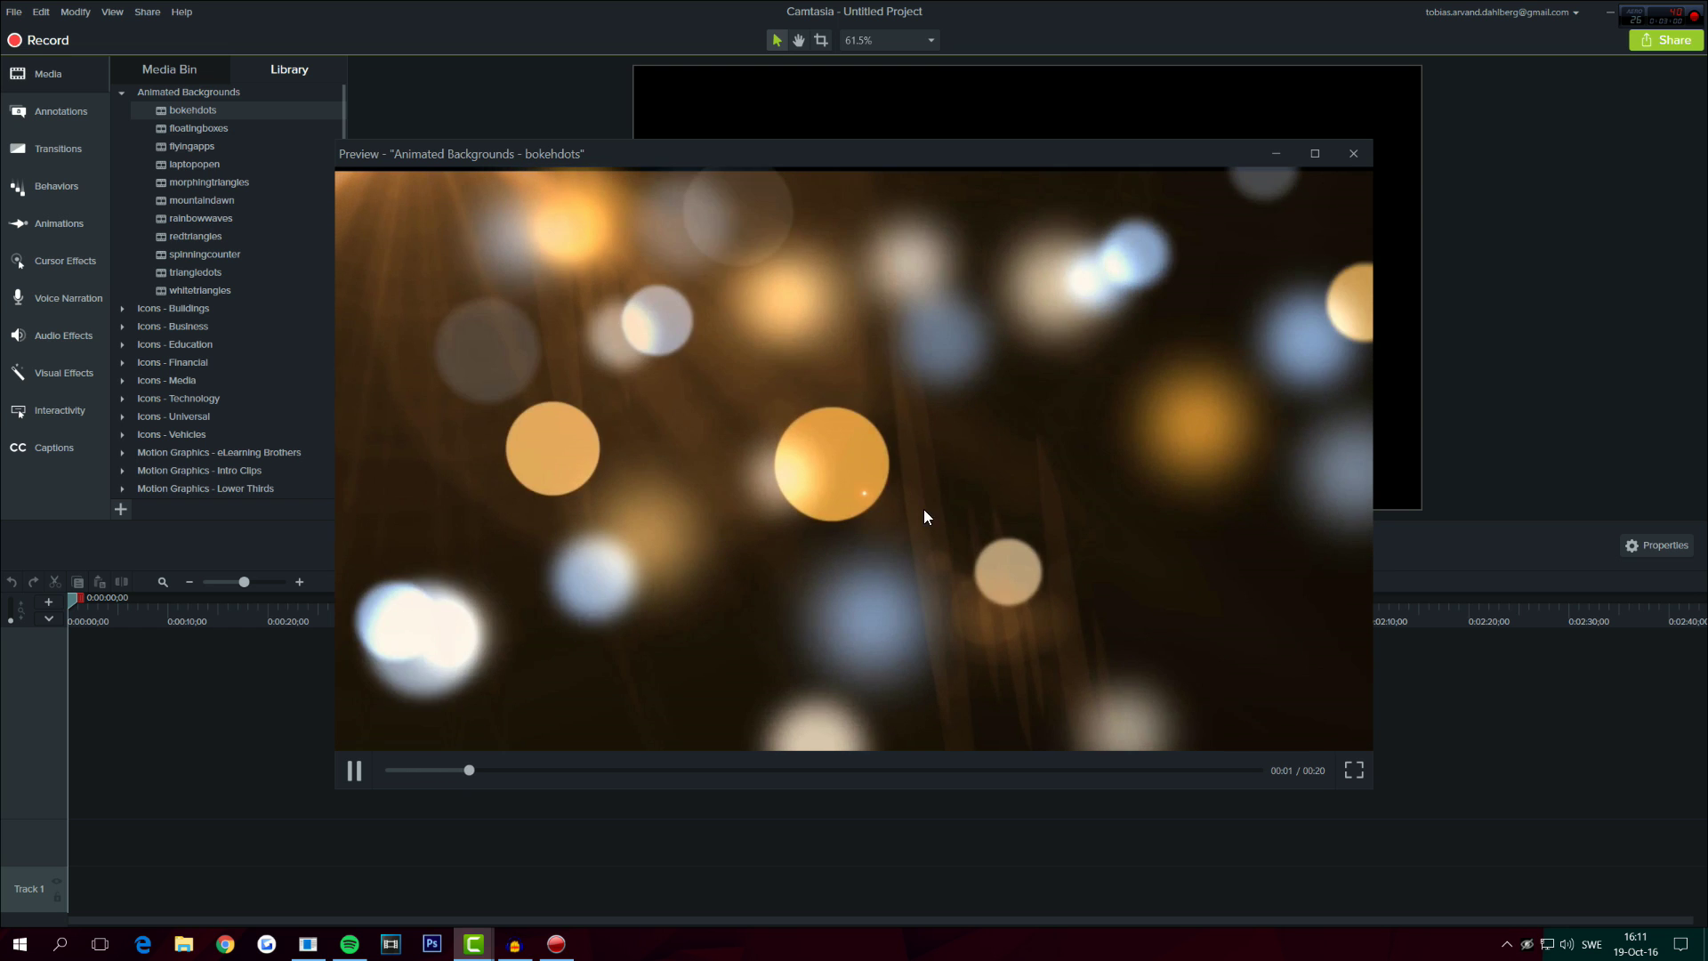
{"action": "left_click", "coordinate": [1353, 153]}
{"action": "right_click", "coordinate": [230, 136]}
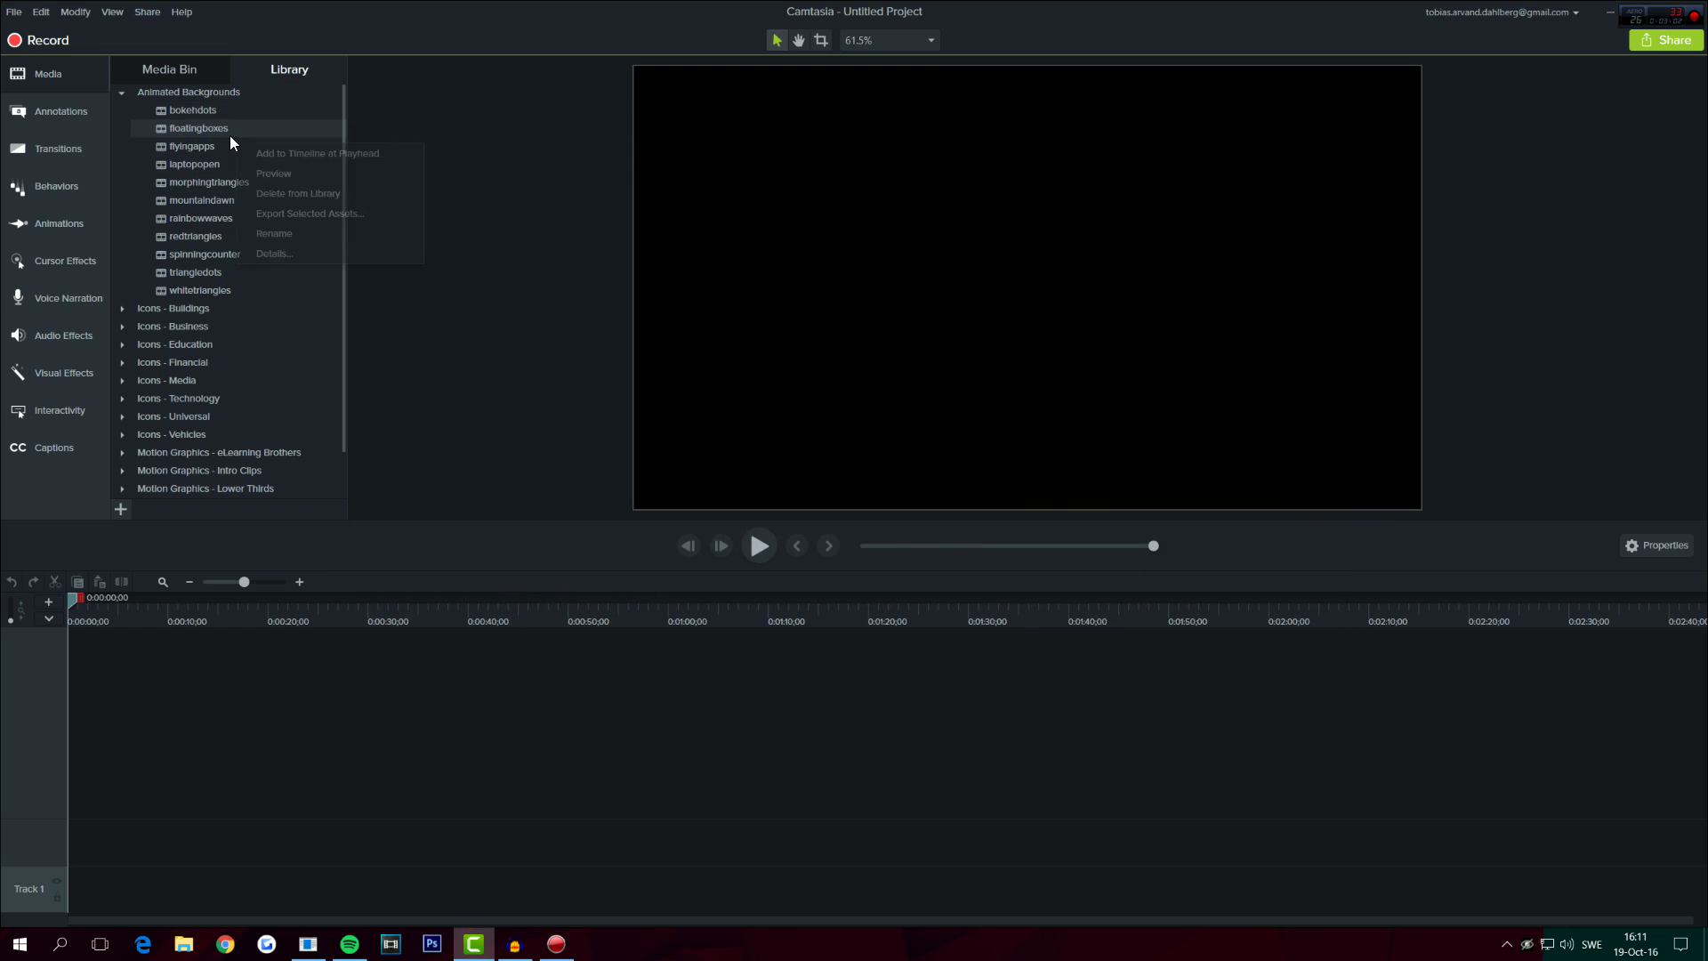
{"action": "left_click", "coordinate": [283, 172]}
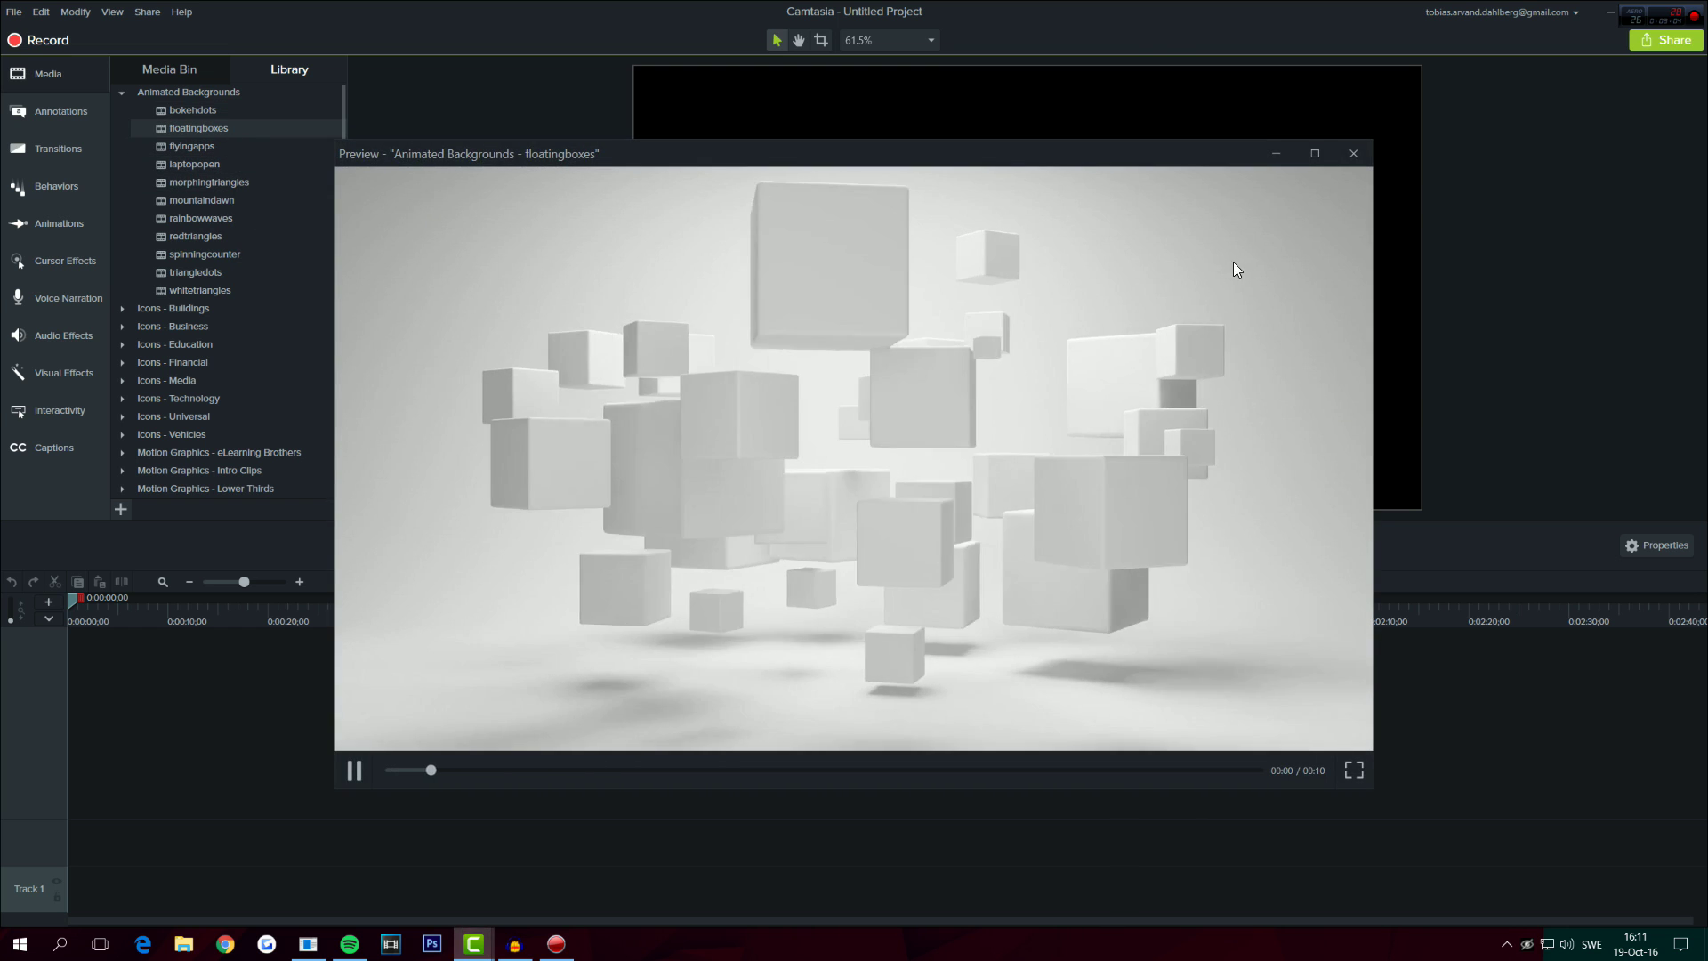
{"action": "left_click", "coordinate": [1352, 154]}
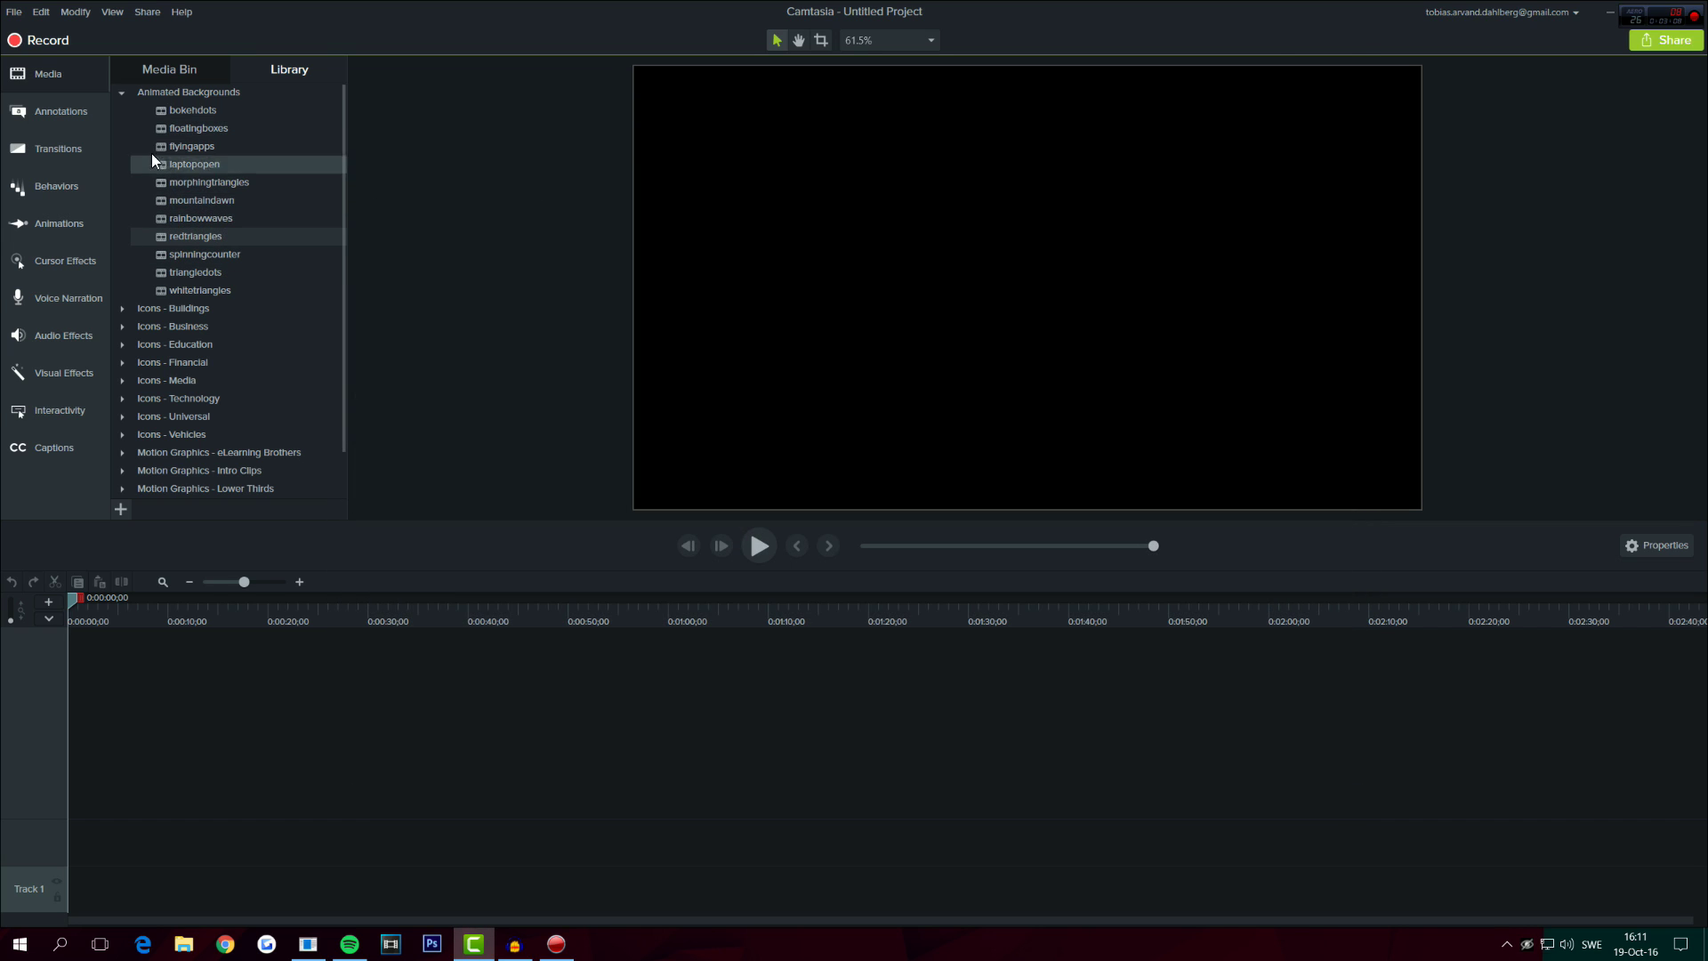
{"action": "left_click", "coordinate": [122, 92]}
- Preview the apartment-01 icon from Icons - Buildings and start the hexagone-intro01 preview
{"action": "left_click", "coordinate": [122, 110]}
{"action": "right_click", "coordinate": [265, 132]}
{"action": "left_click", "coordinate": [287, 162]}
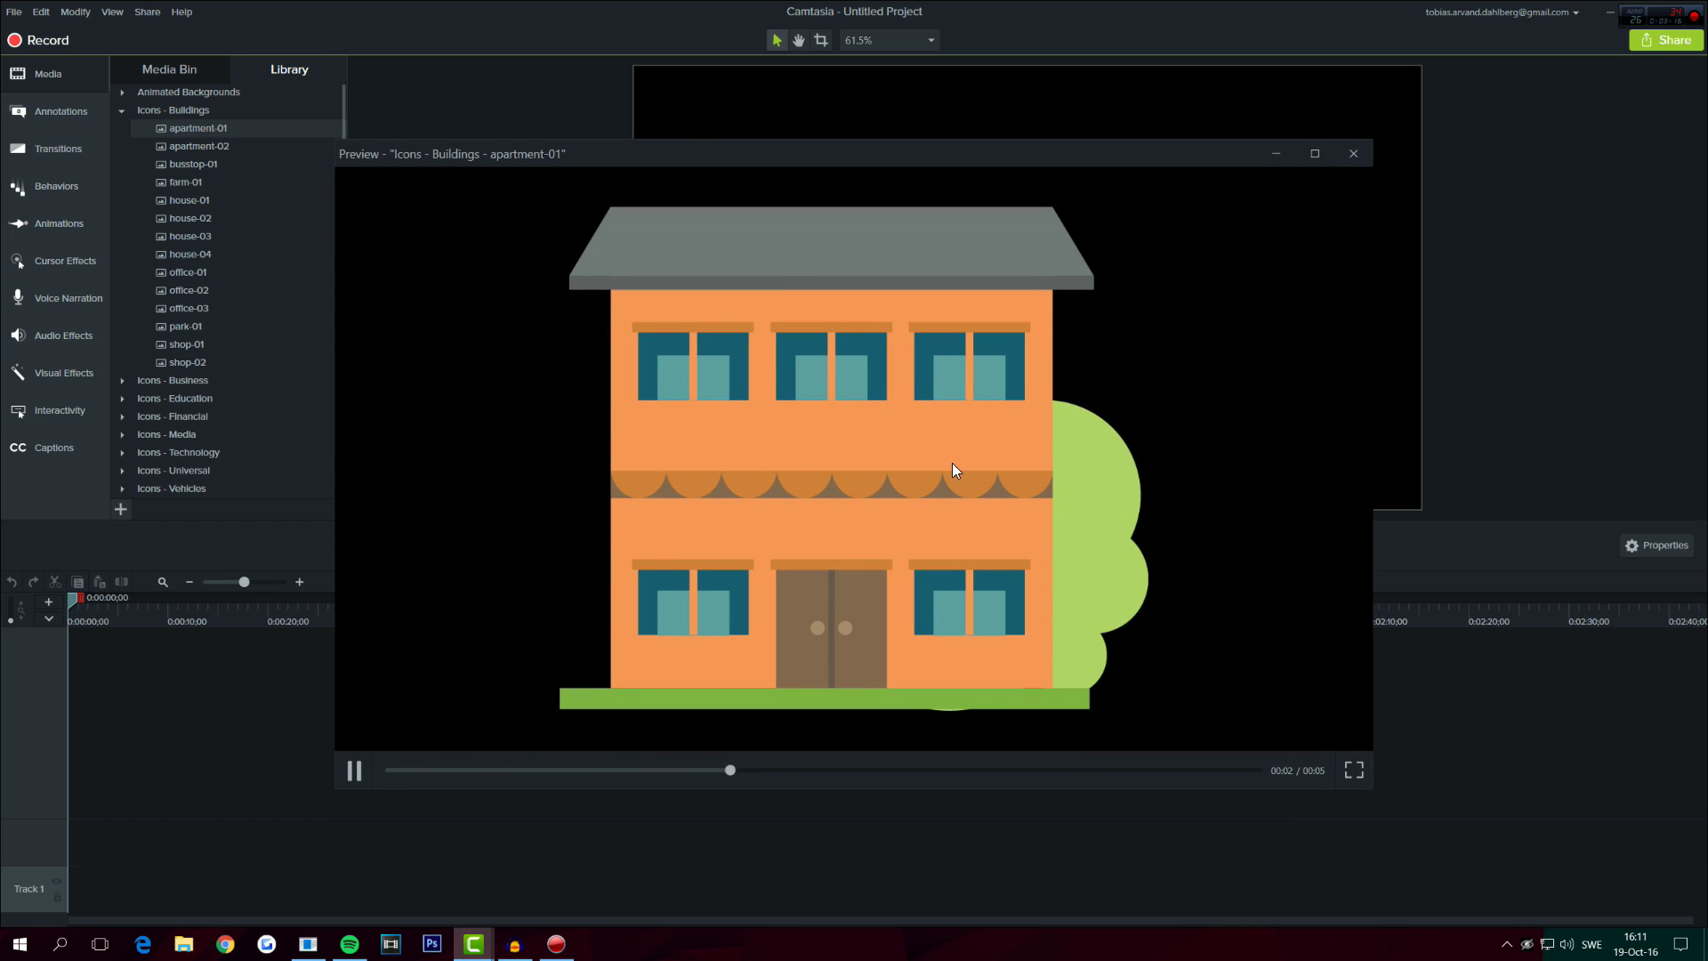
{"action": "left_click", "coordinate": [1353, 154]}
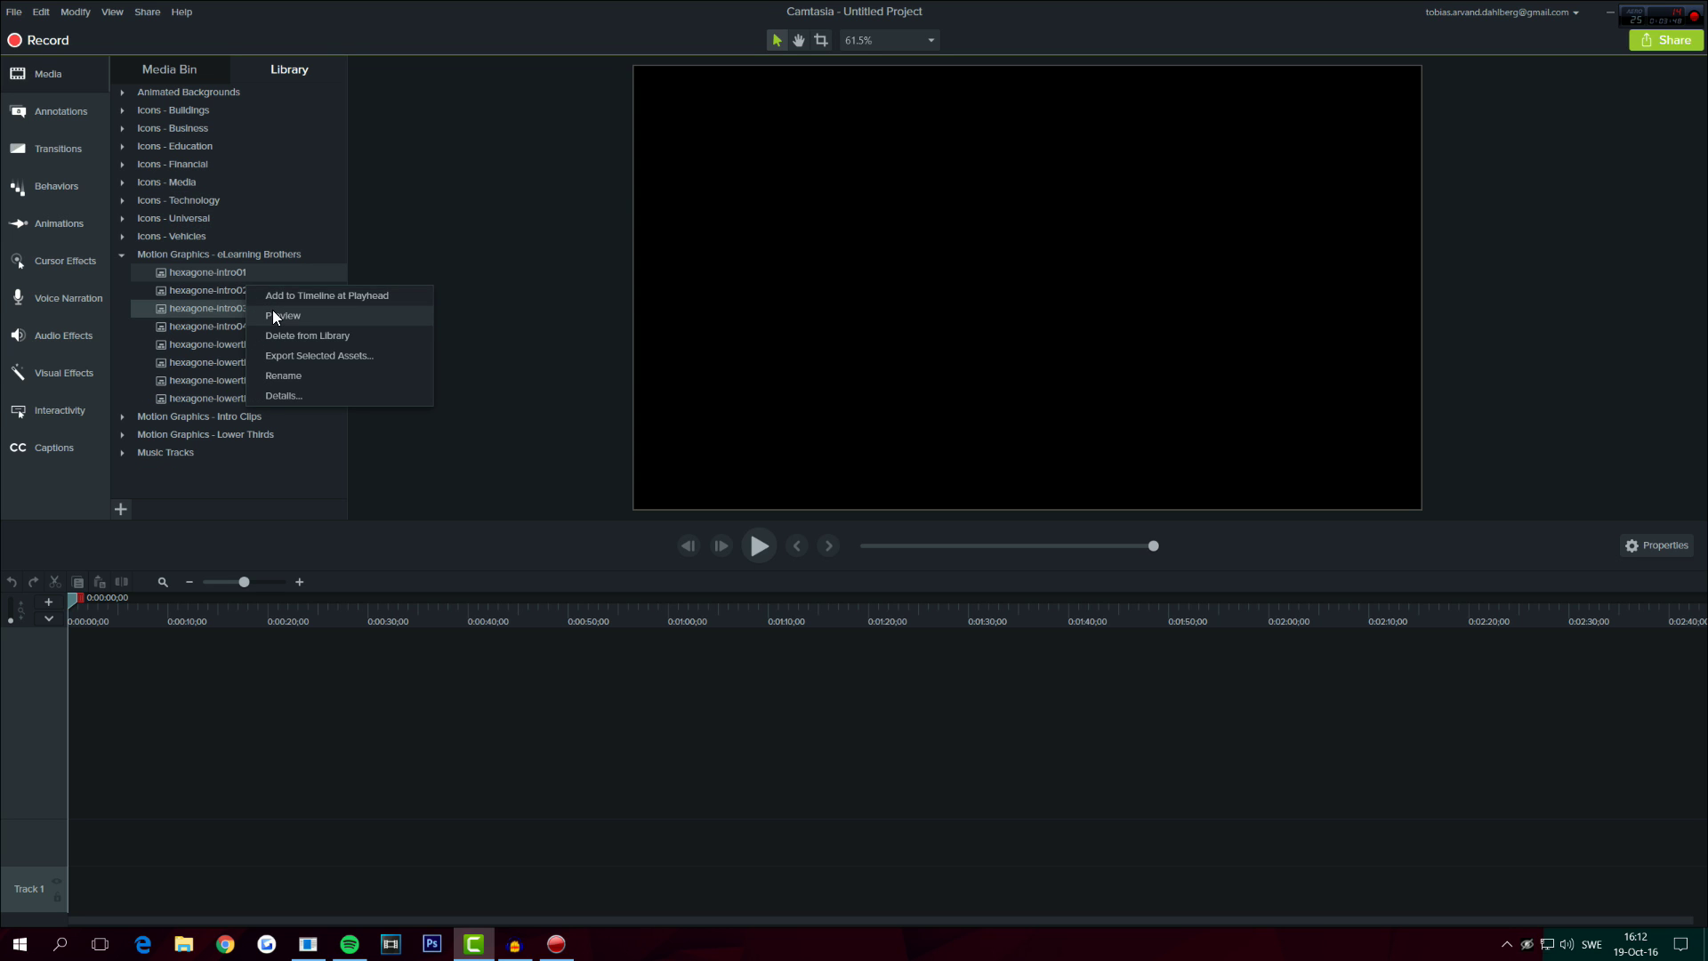
{"action": "left_click", "coordinate": [273, 311]}
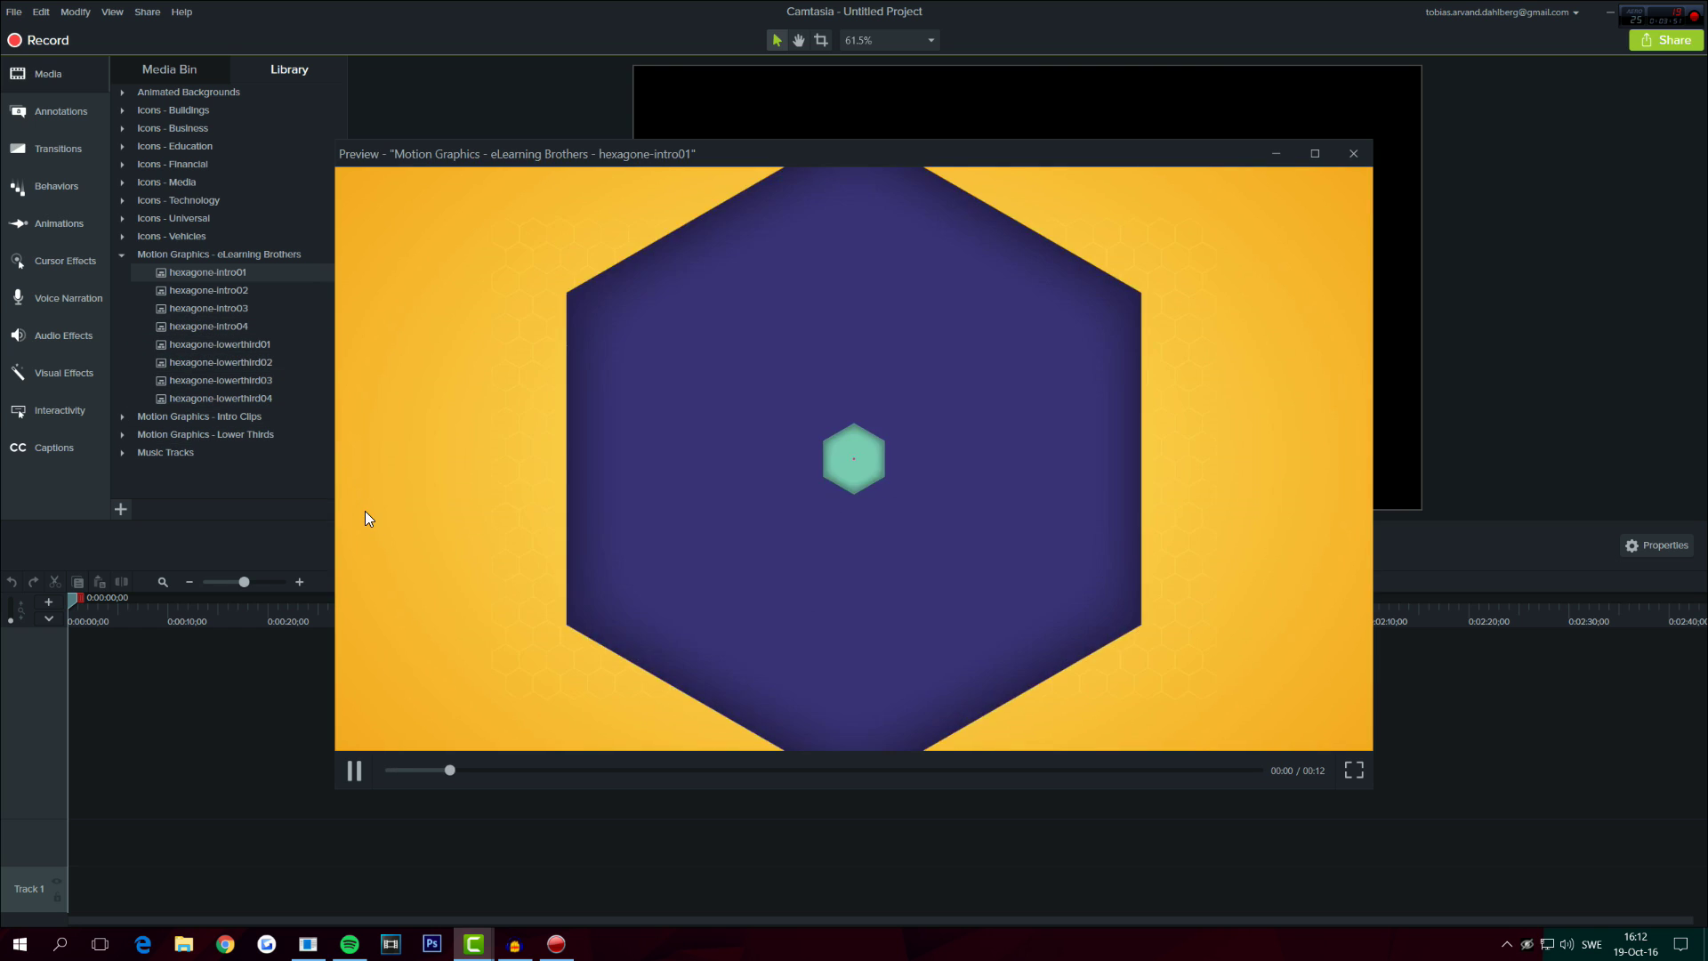
- Pause and close the hexagone-intro01 preview, collapsing the eLearning Brothers and Intro Clips folders
{"action": "left_click", "coordinate": [822, 770]}
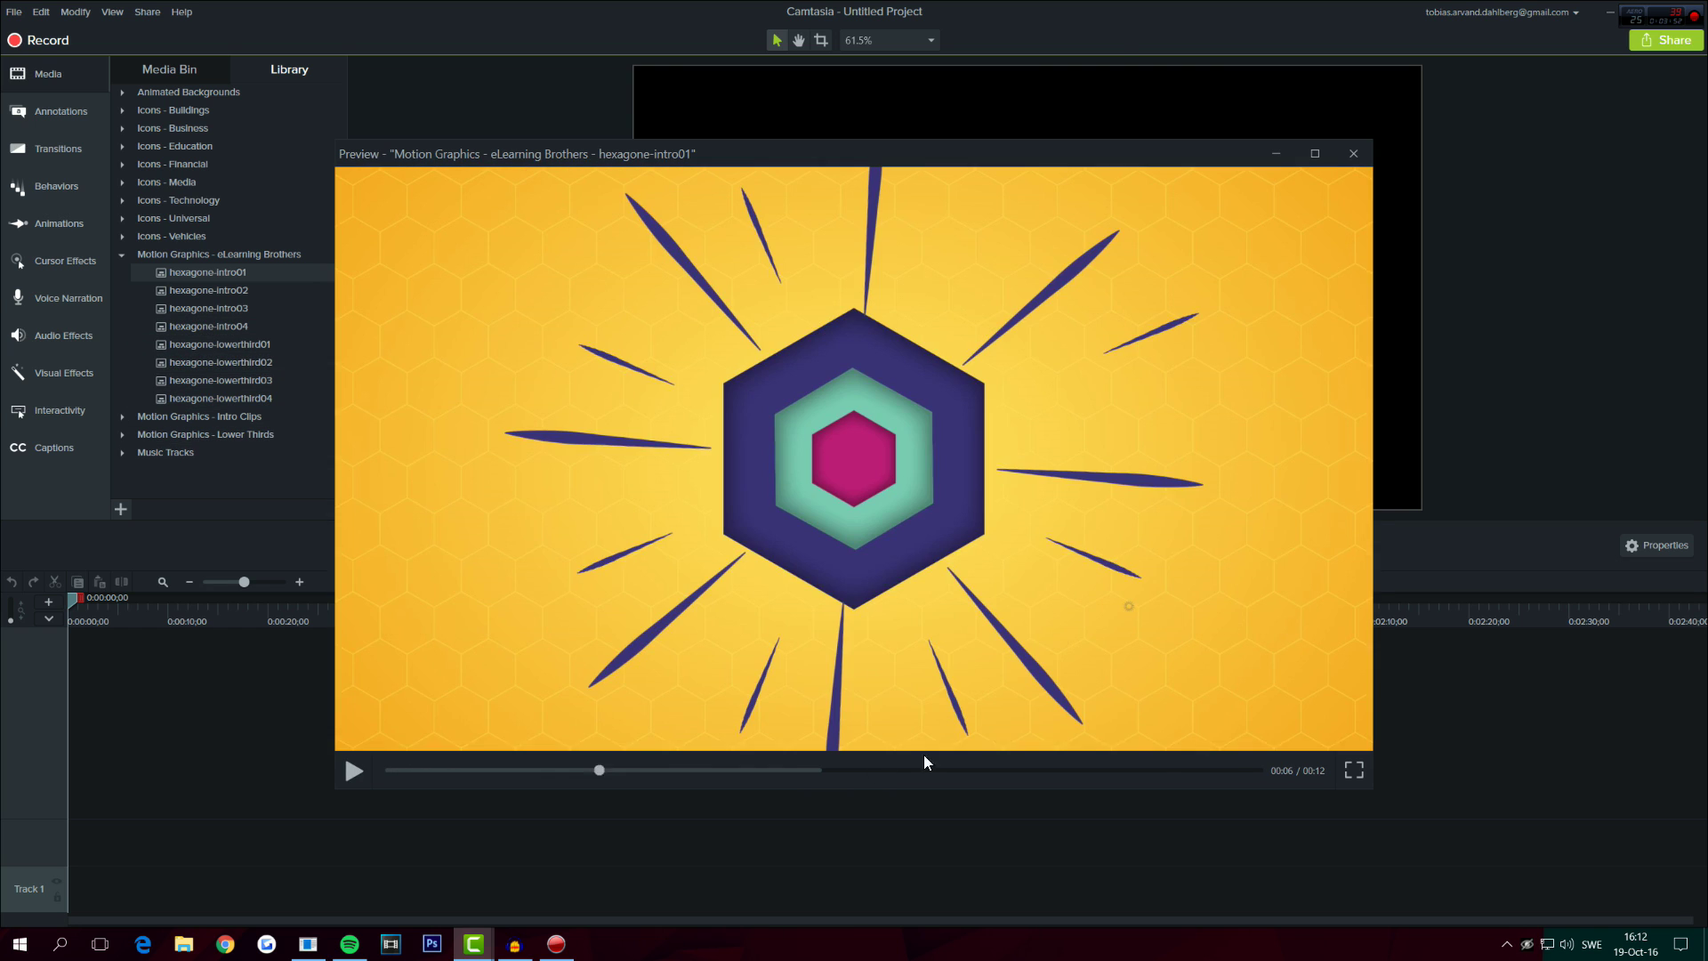
{"action": "left_click", "coordinate": [1354, 153]}
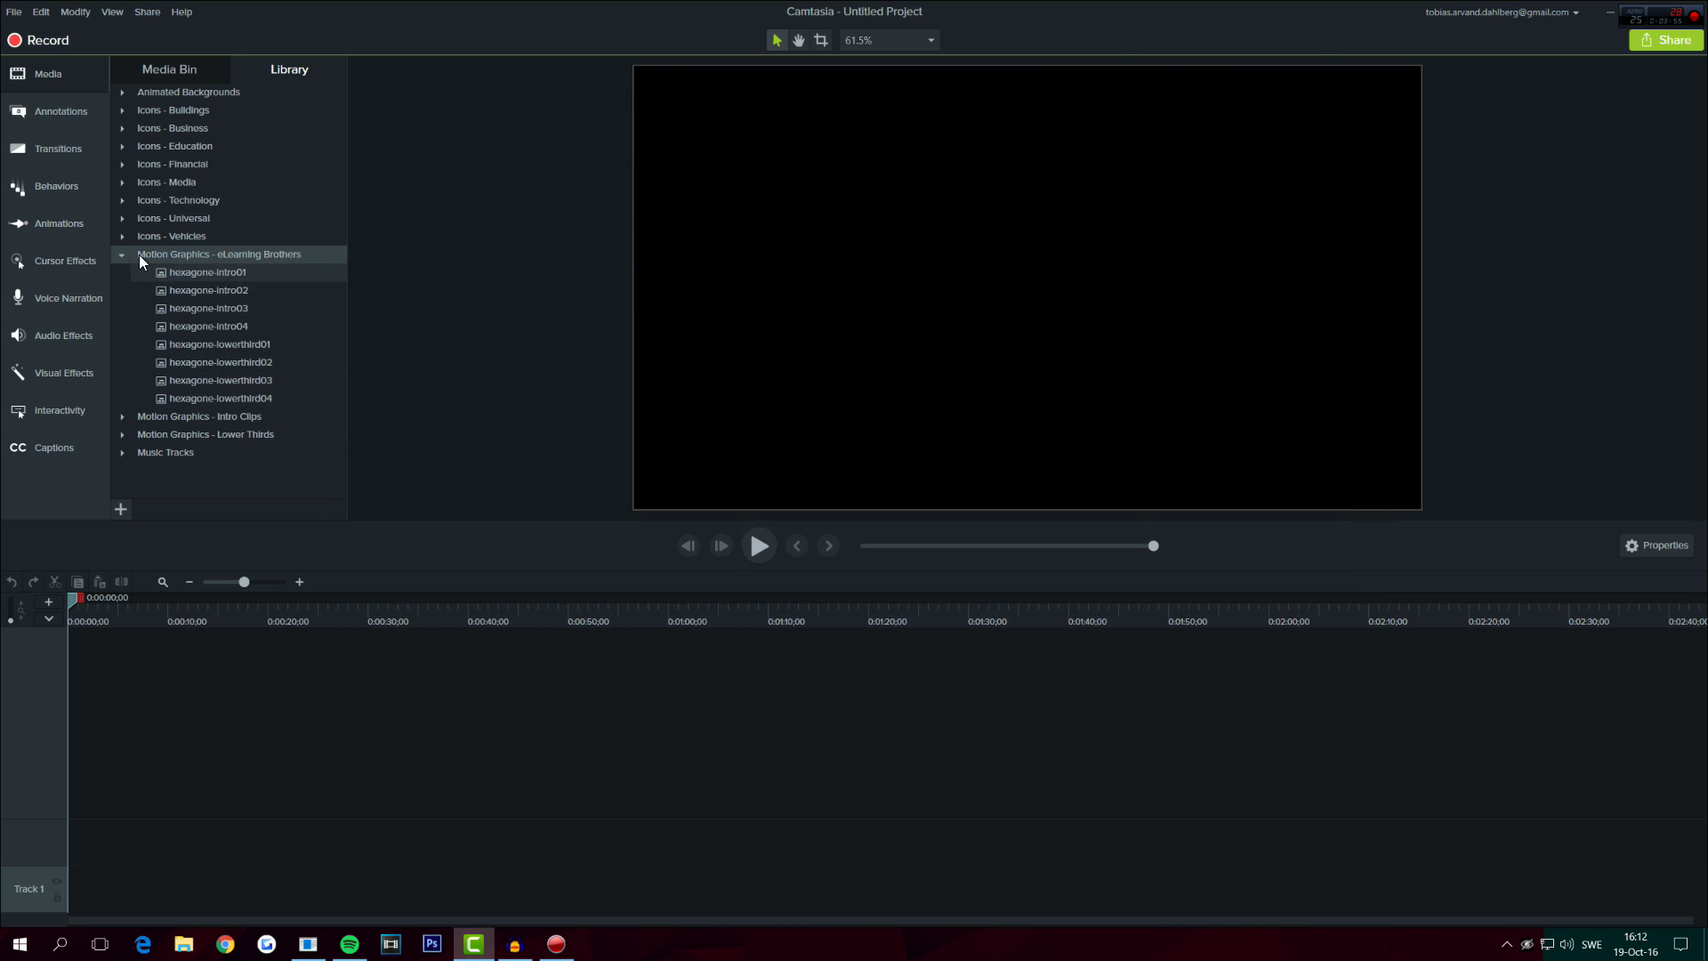
{"action": "left_click", "coordinate": [122, 256]}
{"action": "left_click", "coordinate": [121, 279]}
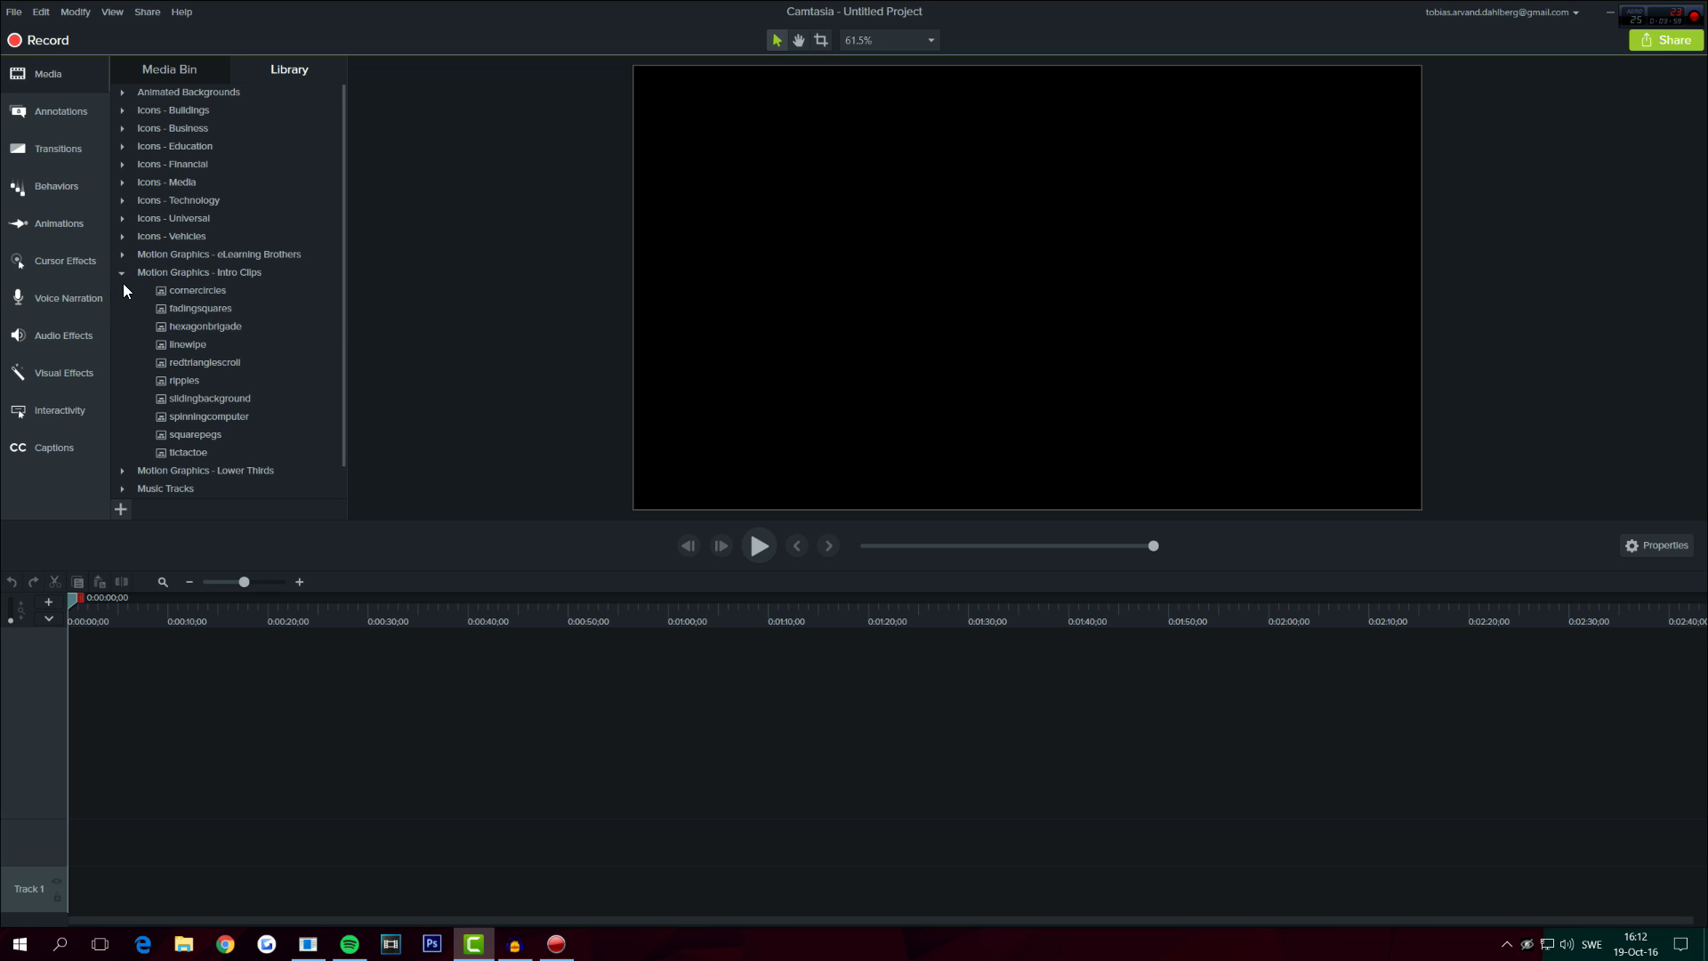
{"action": "left_click", "coordinate": [122, 273]}
- Preview the squaresandrectangles-01 and slidingboxes-01 lower thirds from Motion Graphics - Lower Thirds
{"action": "left_click", "coordinate": [122, 293]}
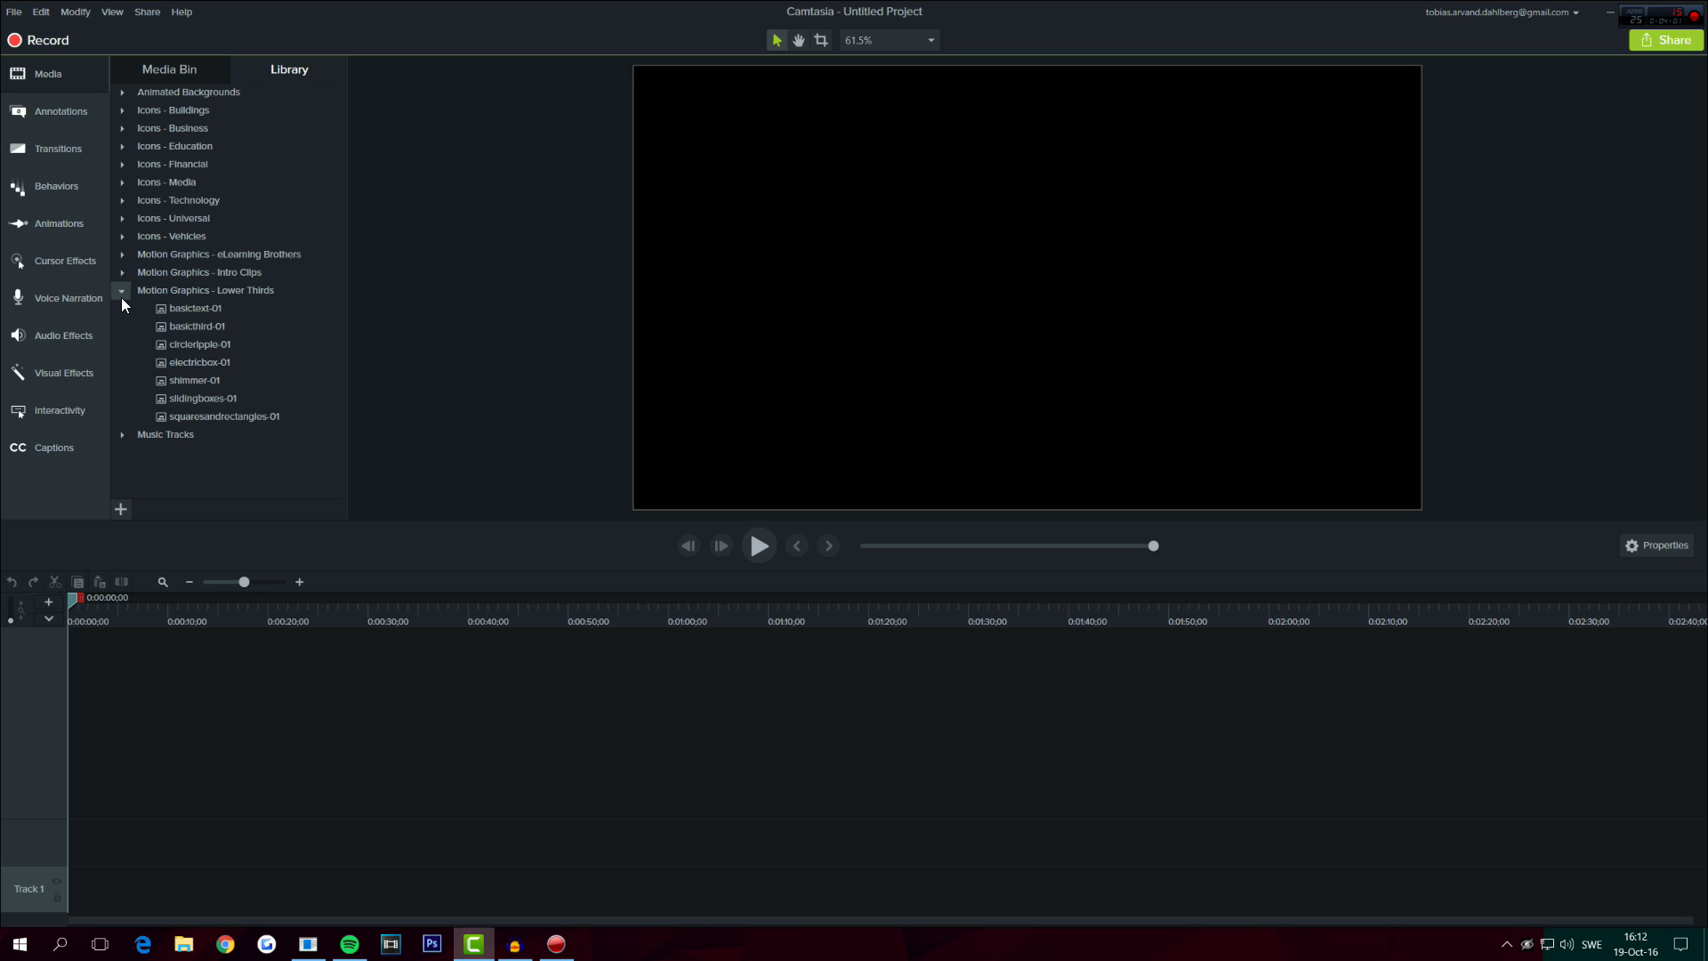
{"action": "double_click", "coordinate": [258, 417]}
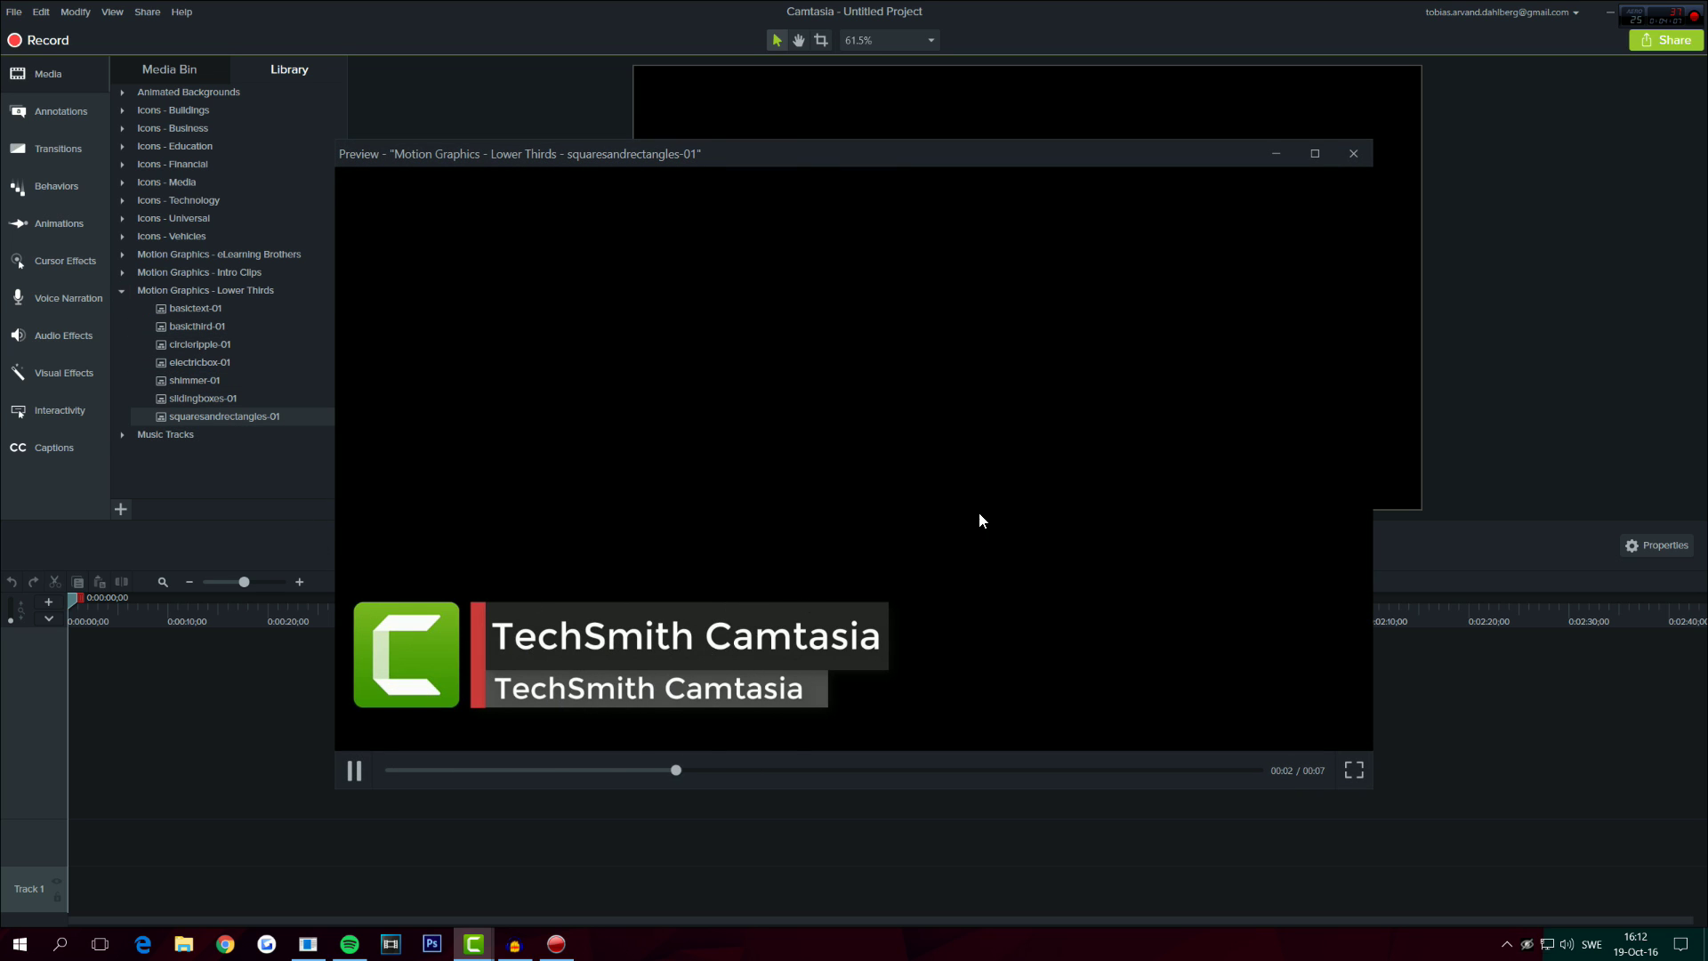
{"action": "left_click", "coordinate": [1354, 155]}
{"action": "right_click", "coordinate": [237, 402]}
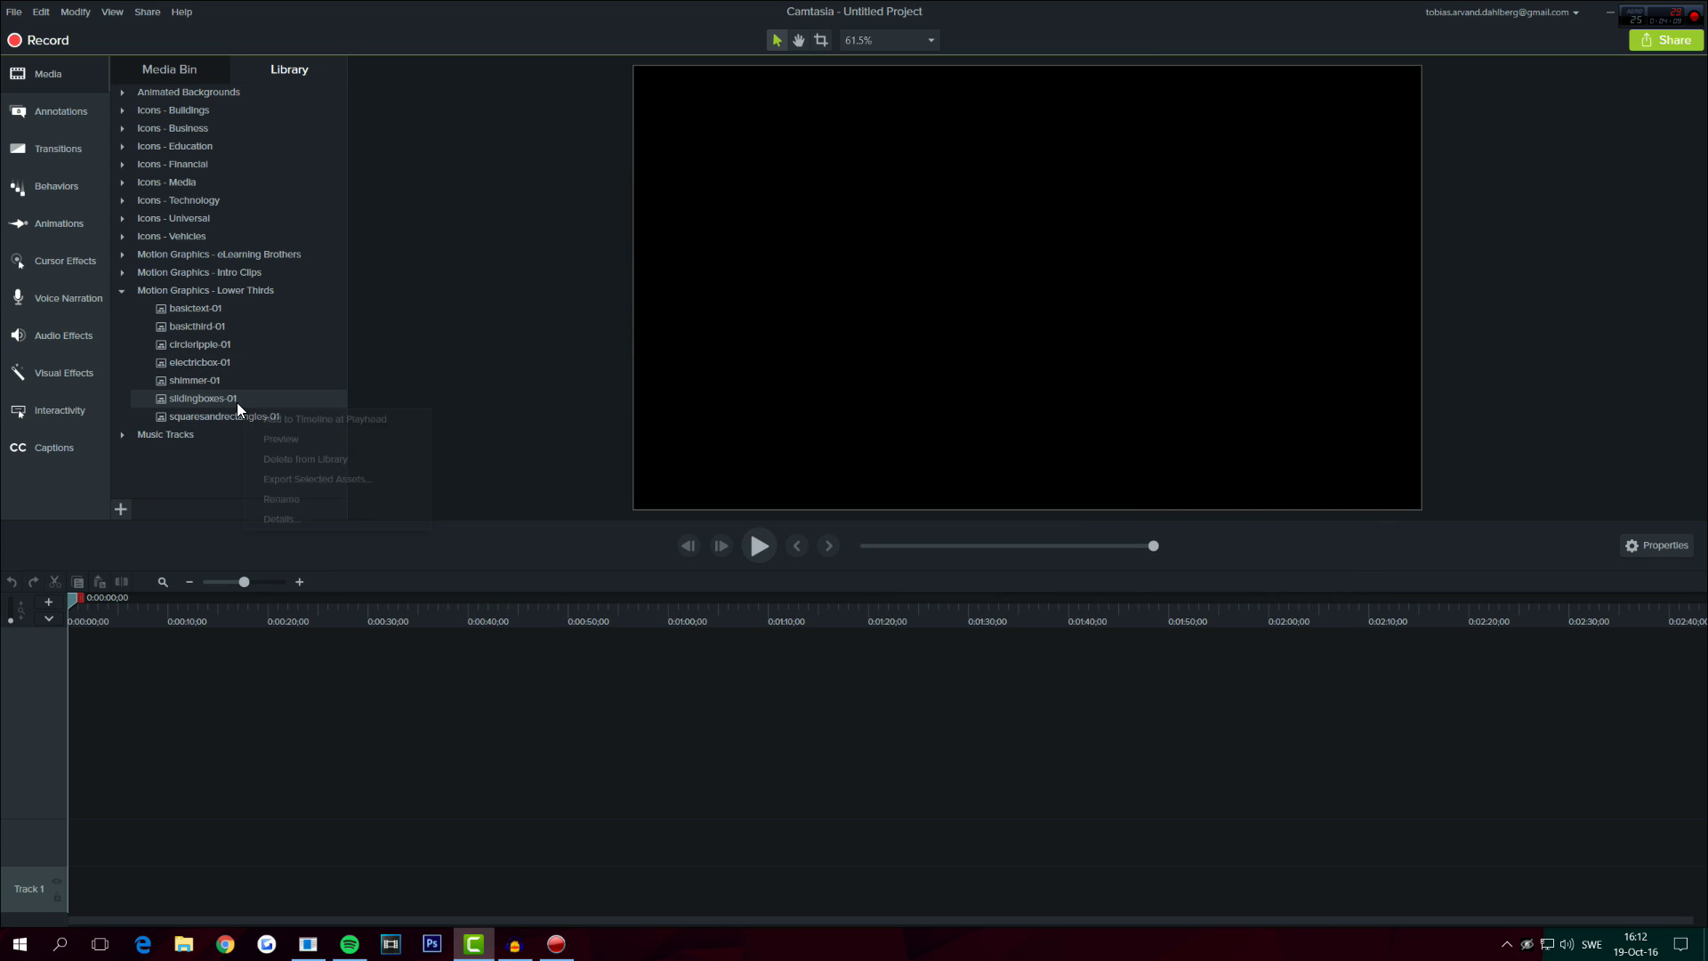
{"action": "left_click", "coordinate": [272, 438]}
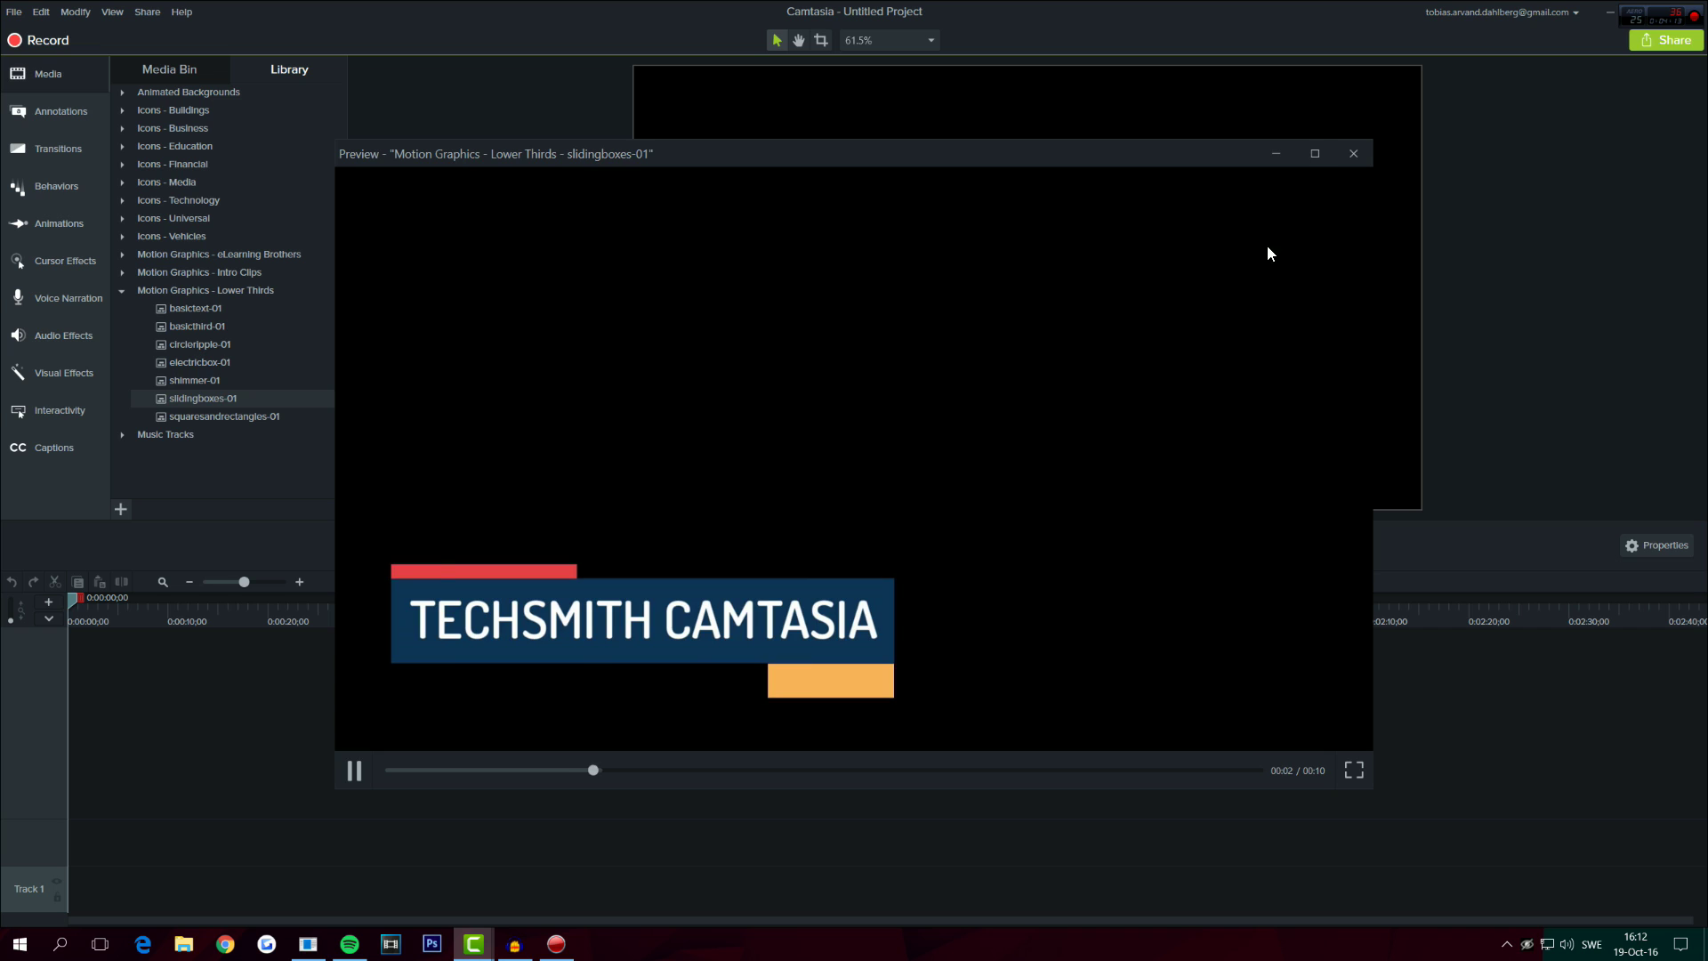
{"action": "left_click", "coordinate": [1353, 154]}
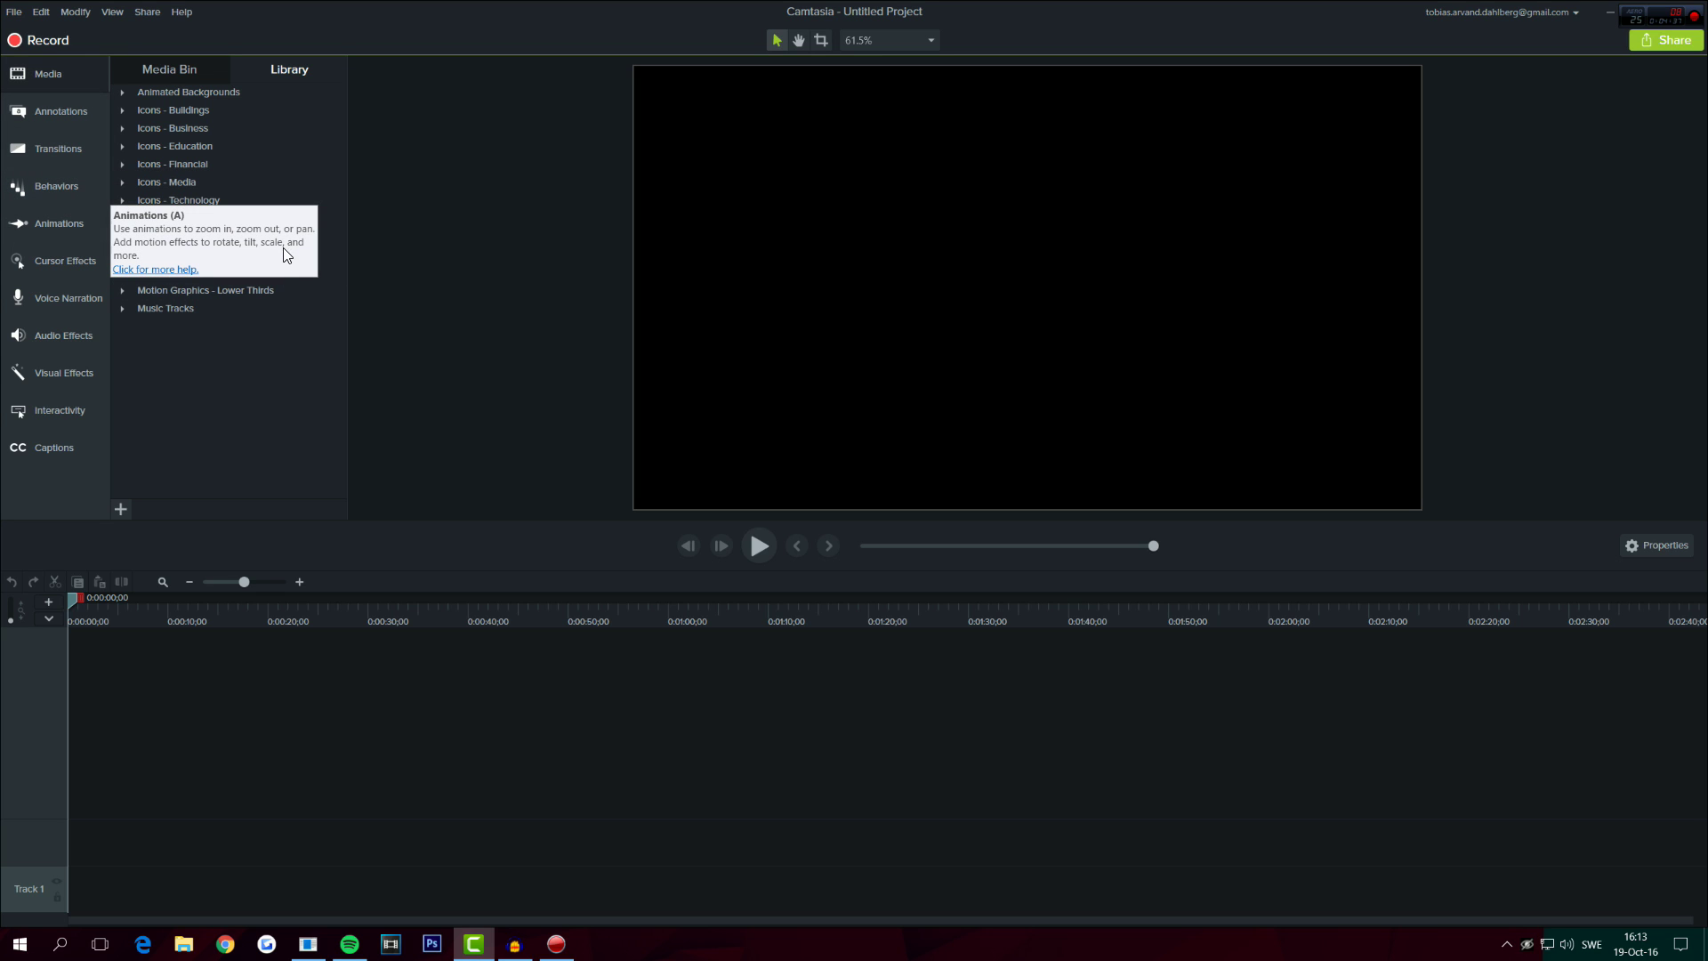
{"action": "left_click", "coordinate": [240, 110]}
- Place the apartment building, office-01 and monitor-01 icons in a row on Track 1
{"action": "left_click_drag", "start_coordinate": [244, 142], "coordinate": [58, 872]}
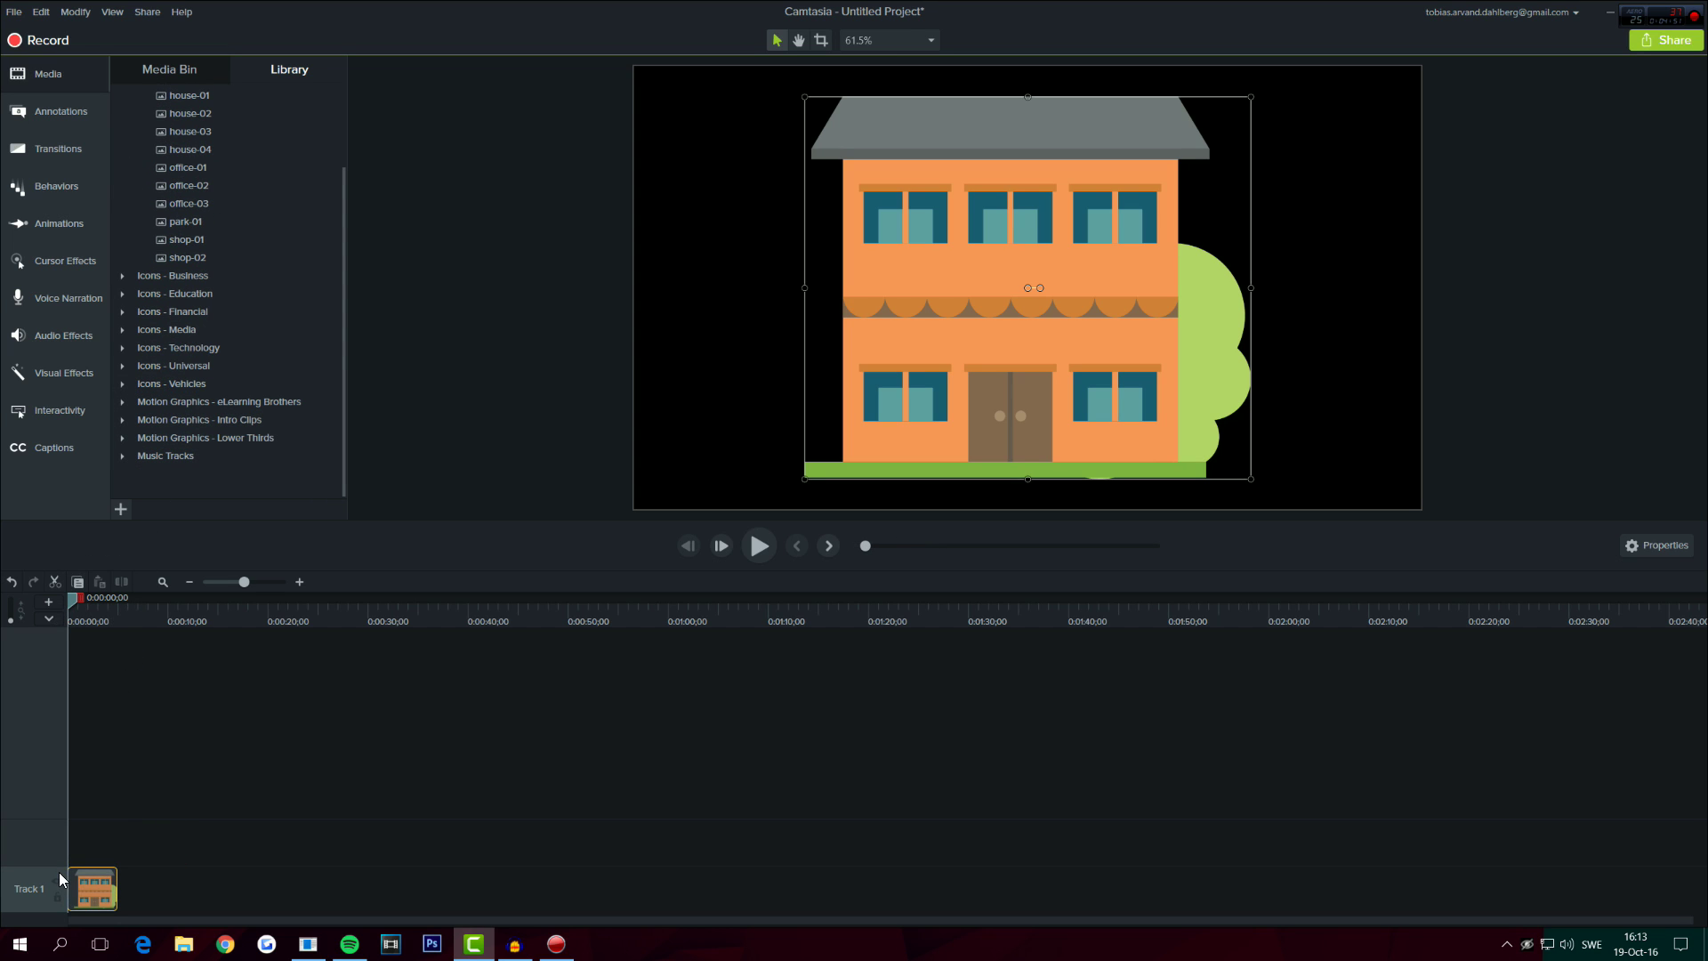
{"action": "left_click_drag", "start_coordinate": [188, 164], "coordinate": [125, 873]}
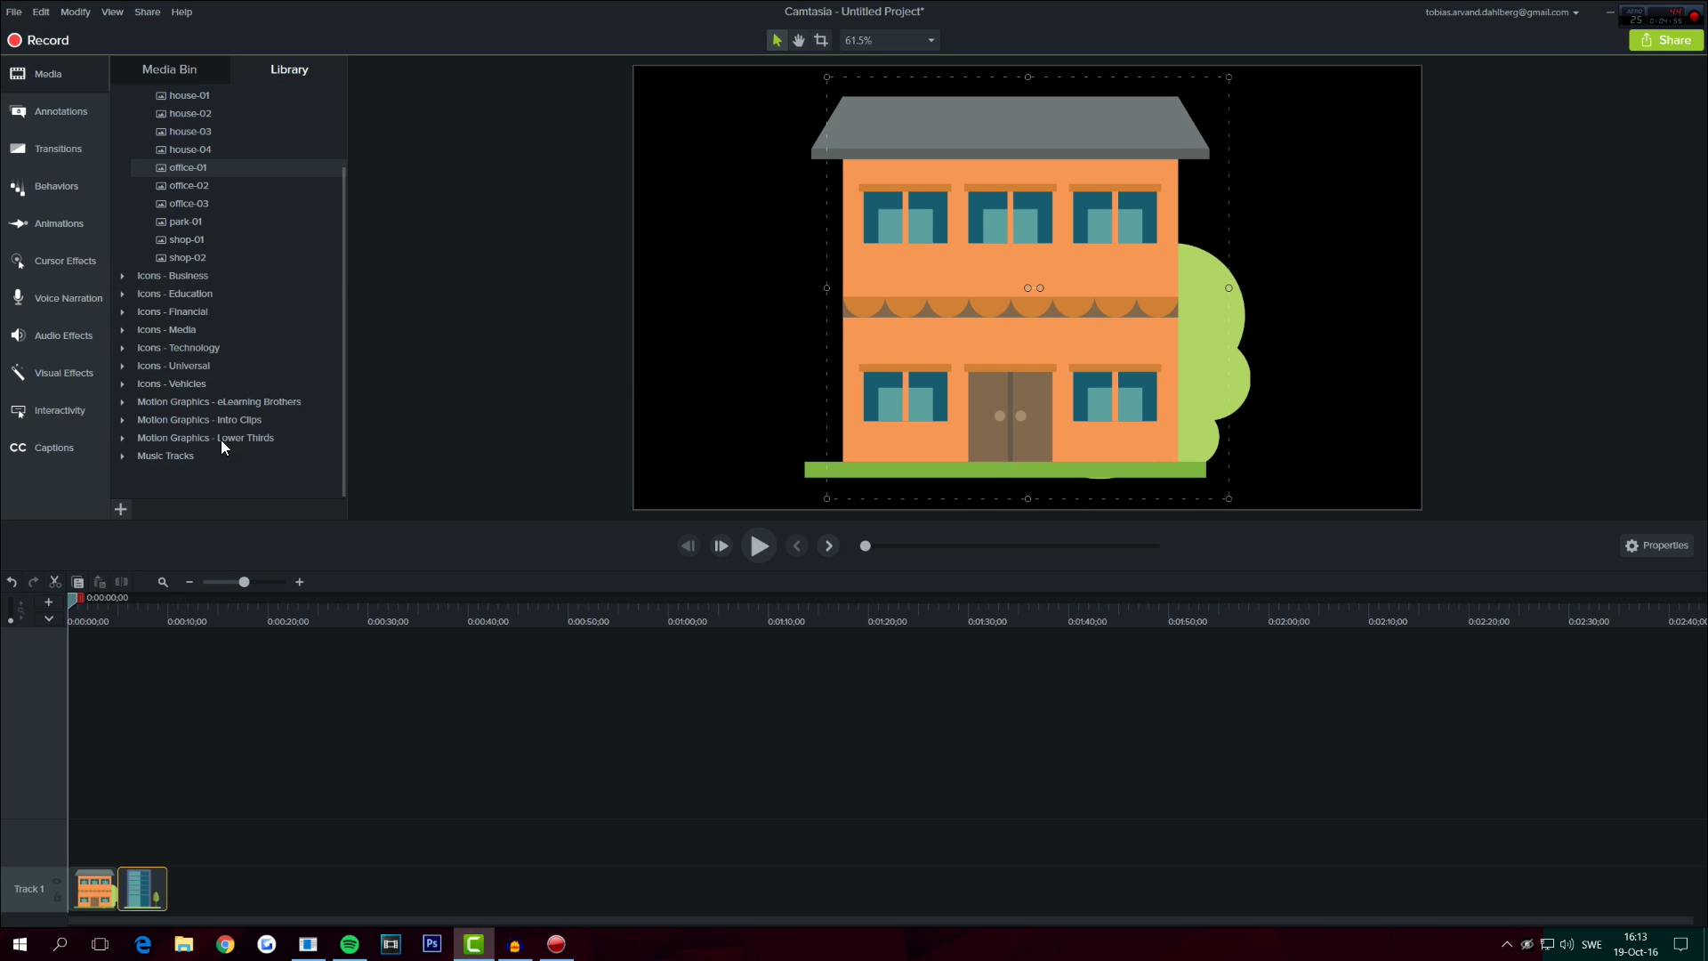
{"action": "left_click", "coordinate": [122, 347]}
{"action": "scroll", "coordinate": [212, 333], "scroll_direction": "down", "scroll_amount": 1}
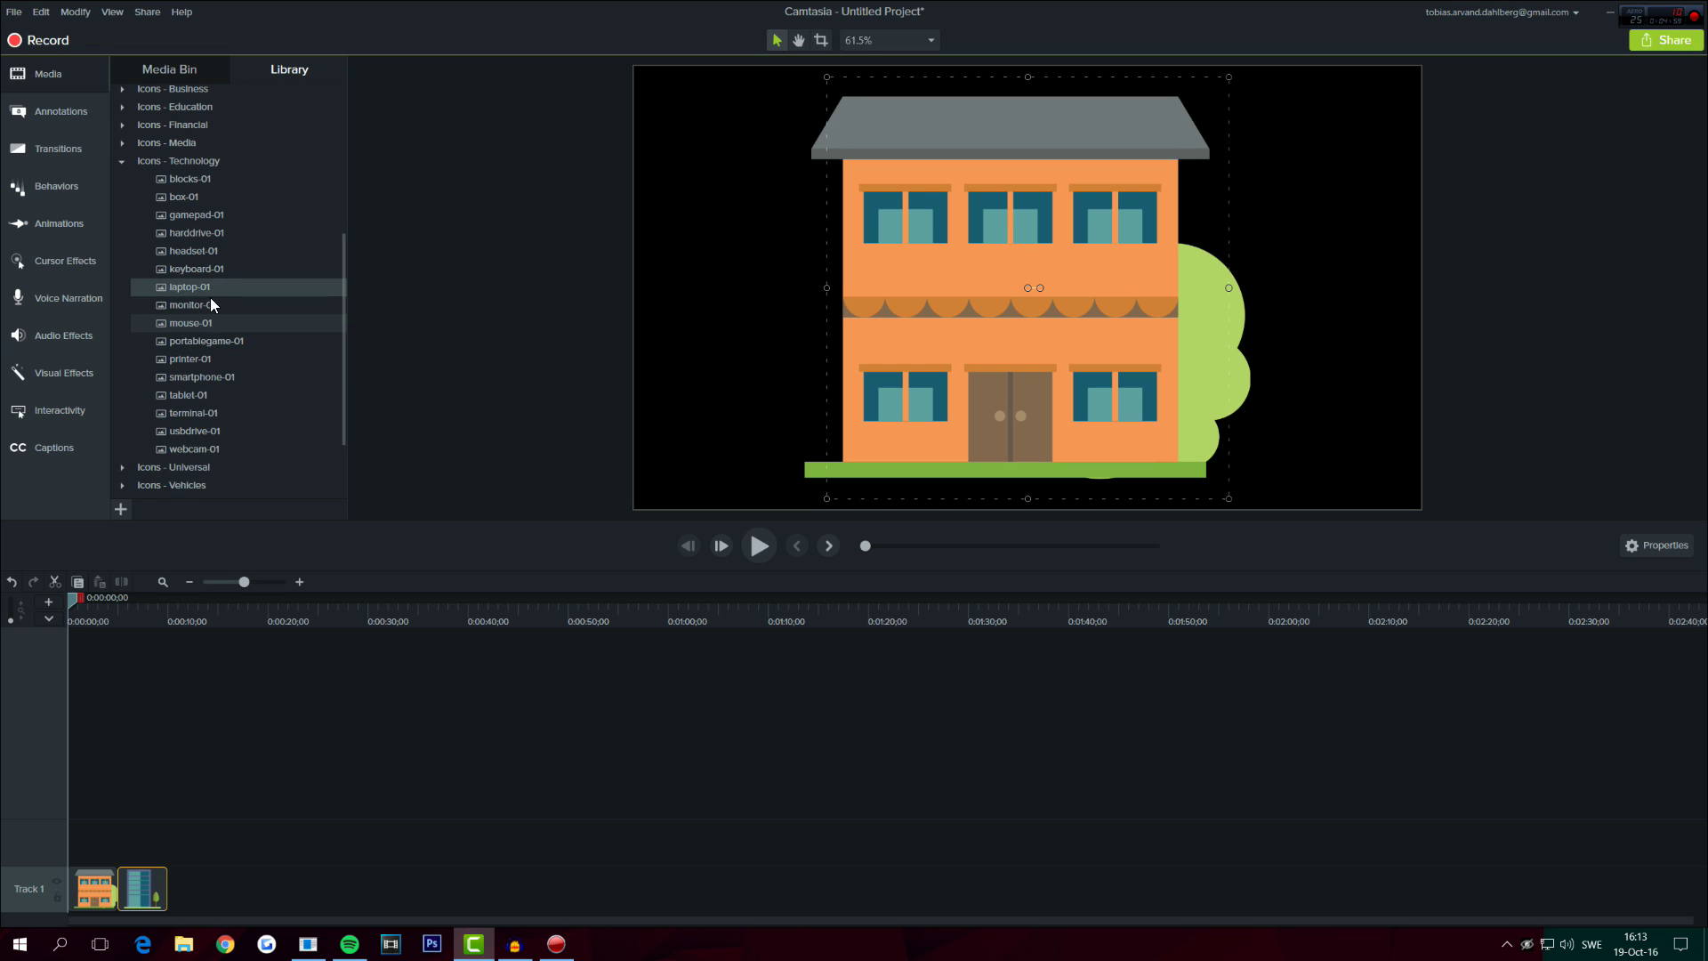
{"action": "left_click_drag", "start_coordinate": [203, 301], "coordinate": [182, 890]}
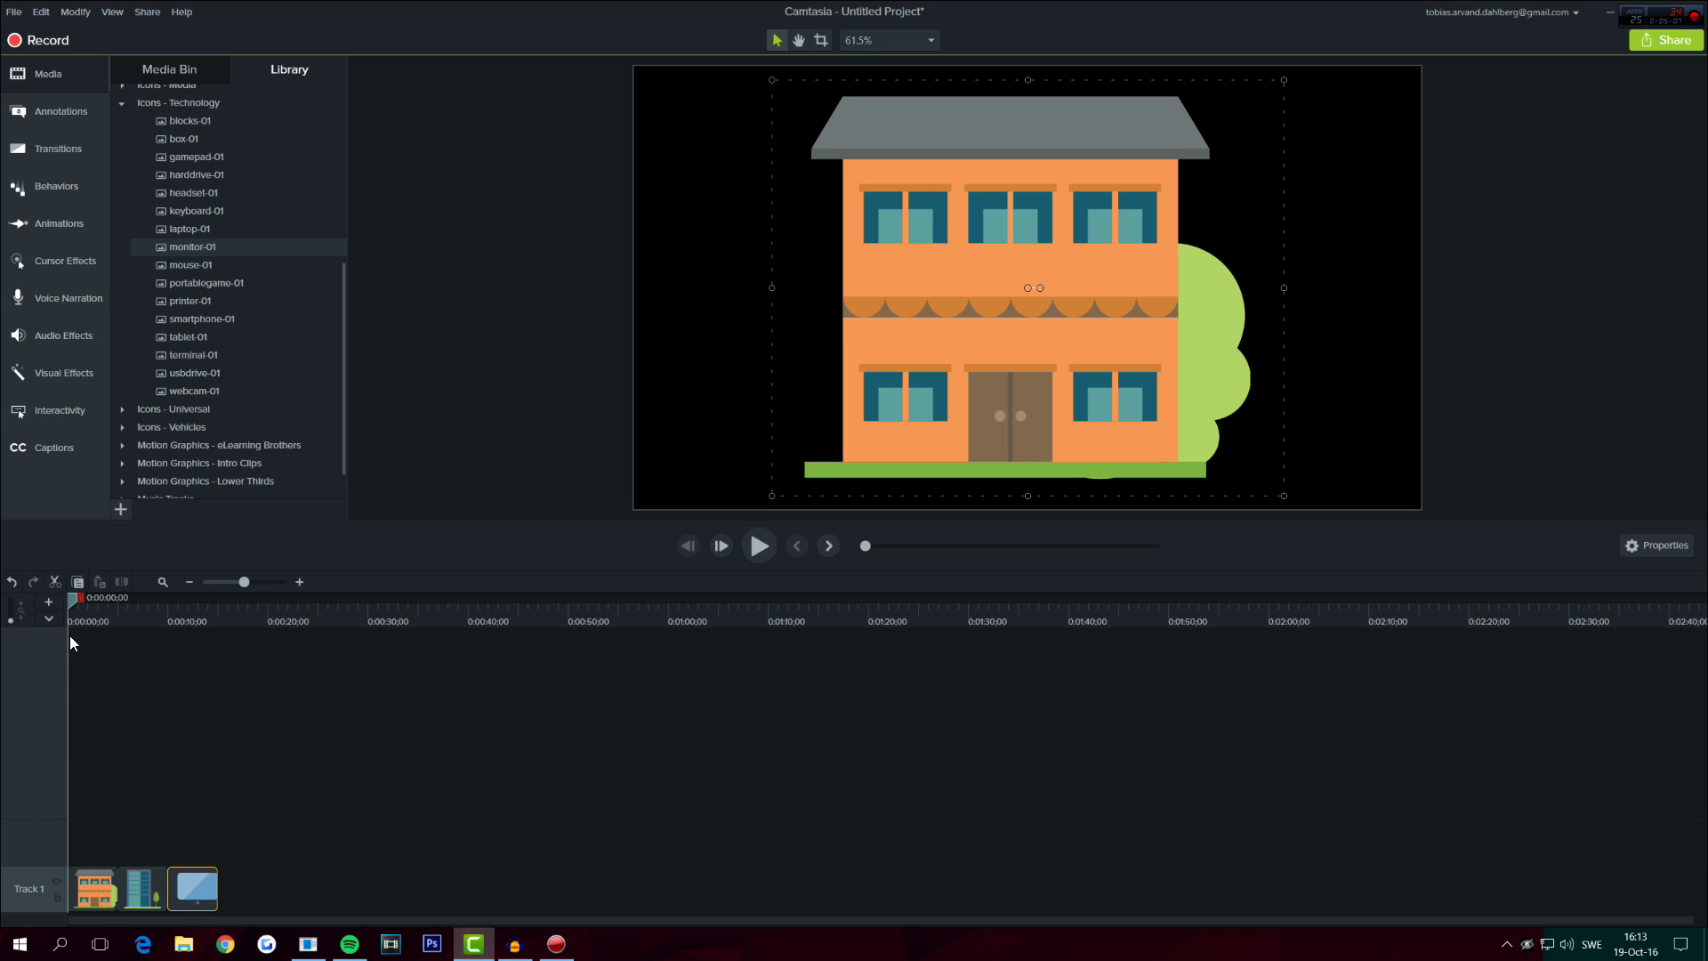
{"action": "left_click_drag", "start_coordinate": [71, 601], "coordinate": [37, 609]}
- Zoom the building to 98% with Zoom-n-Pan, then give its clip the Pulsating behavior
{"action": "left_click", "coordinate": [80, 224]}
{"action": "left_click", "coordinate": [85, 197]}
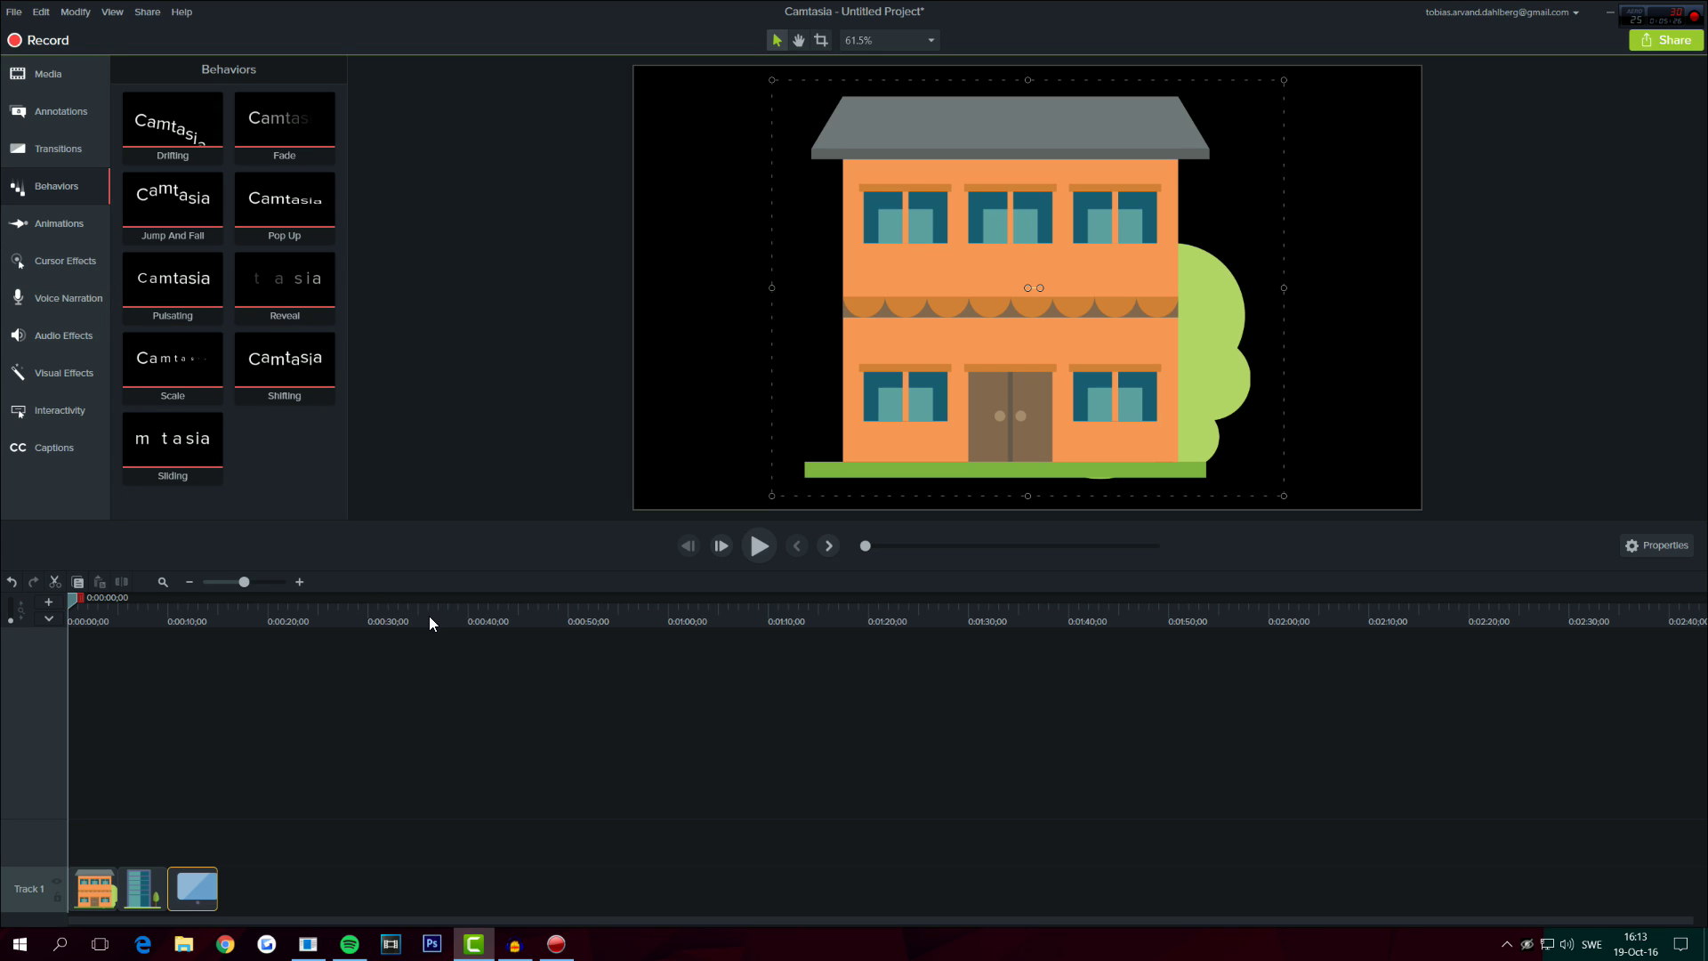
{"action": "left_click", "coordinate": [82, 230]}
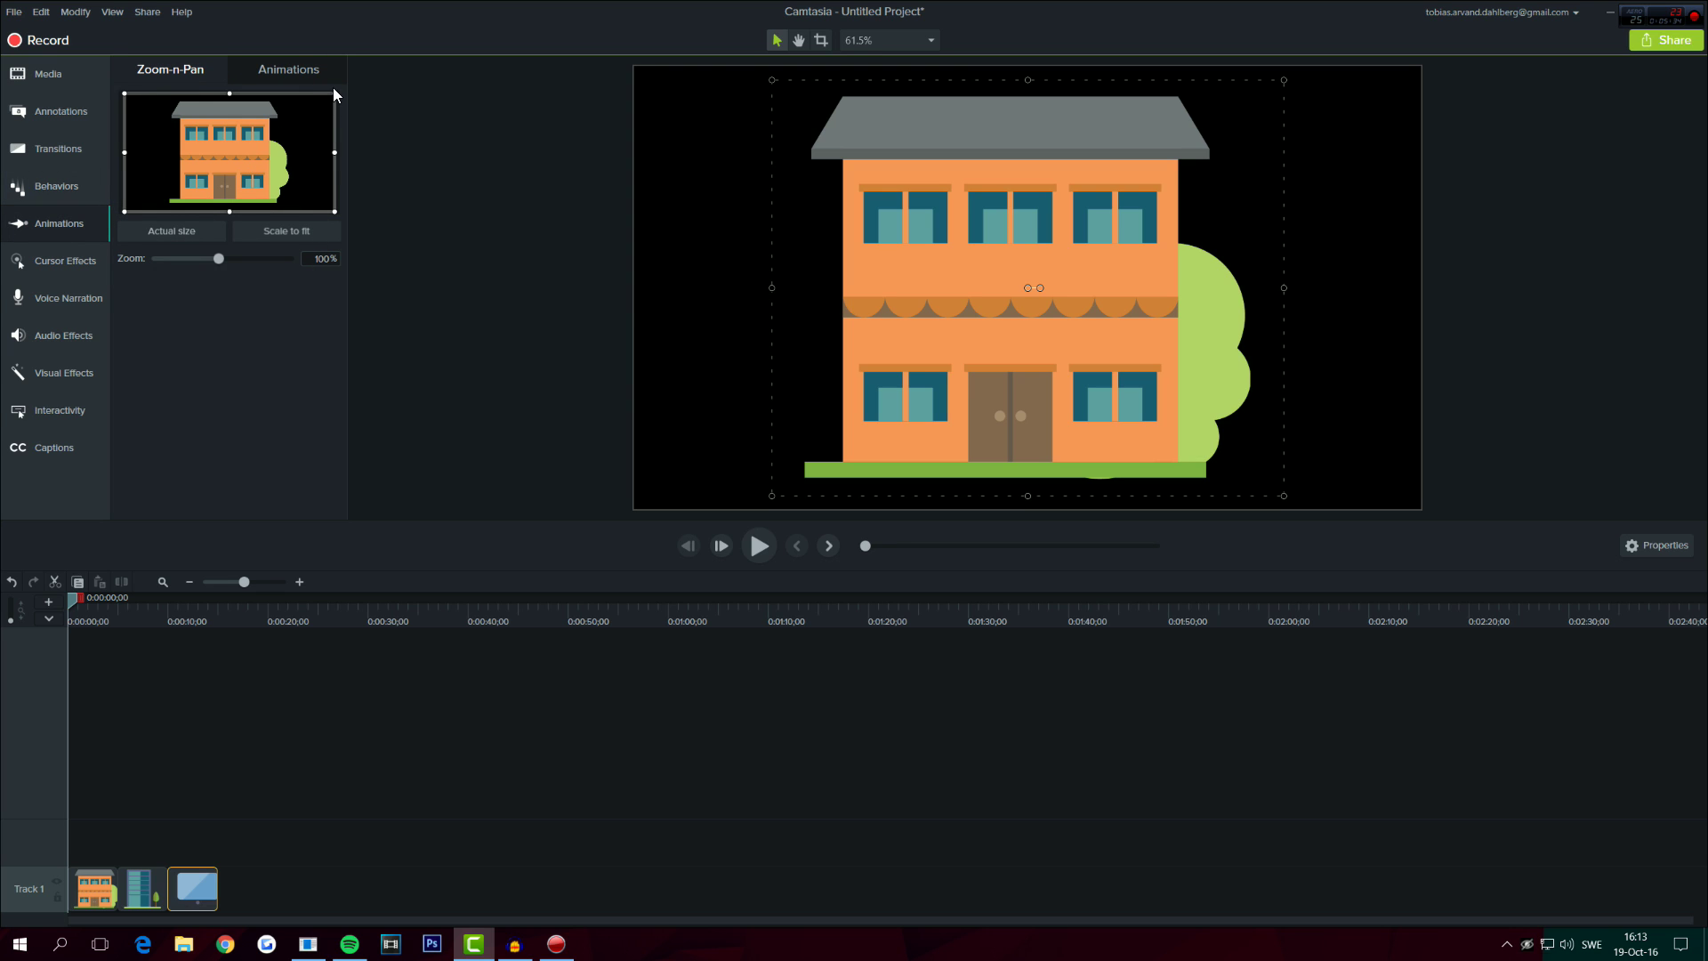
{"action": "mouse_move", "coordinate": [334, 93]}
{"action": "left_mouse_down"}
{"action": "mouse_move", "coordinate": [302, 112]}
{"action": "mouse_move", "coordinate": [347, 95]}
{"action": "left_mouse_up"}
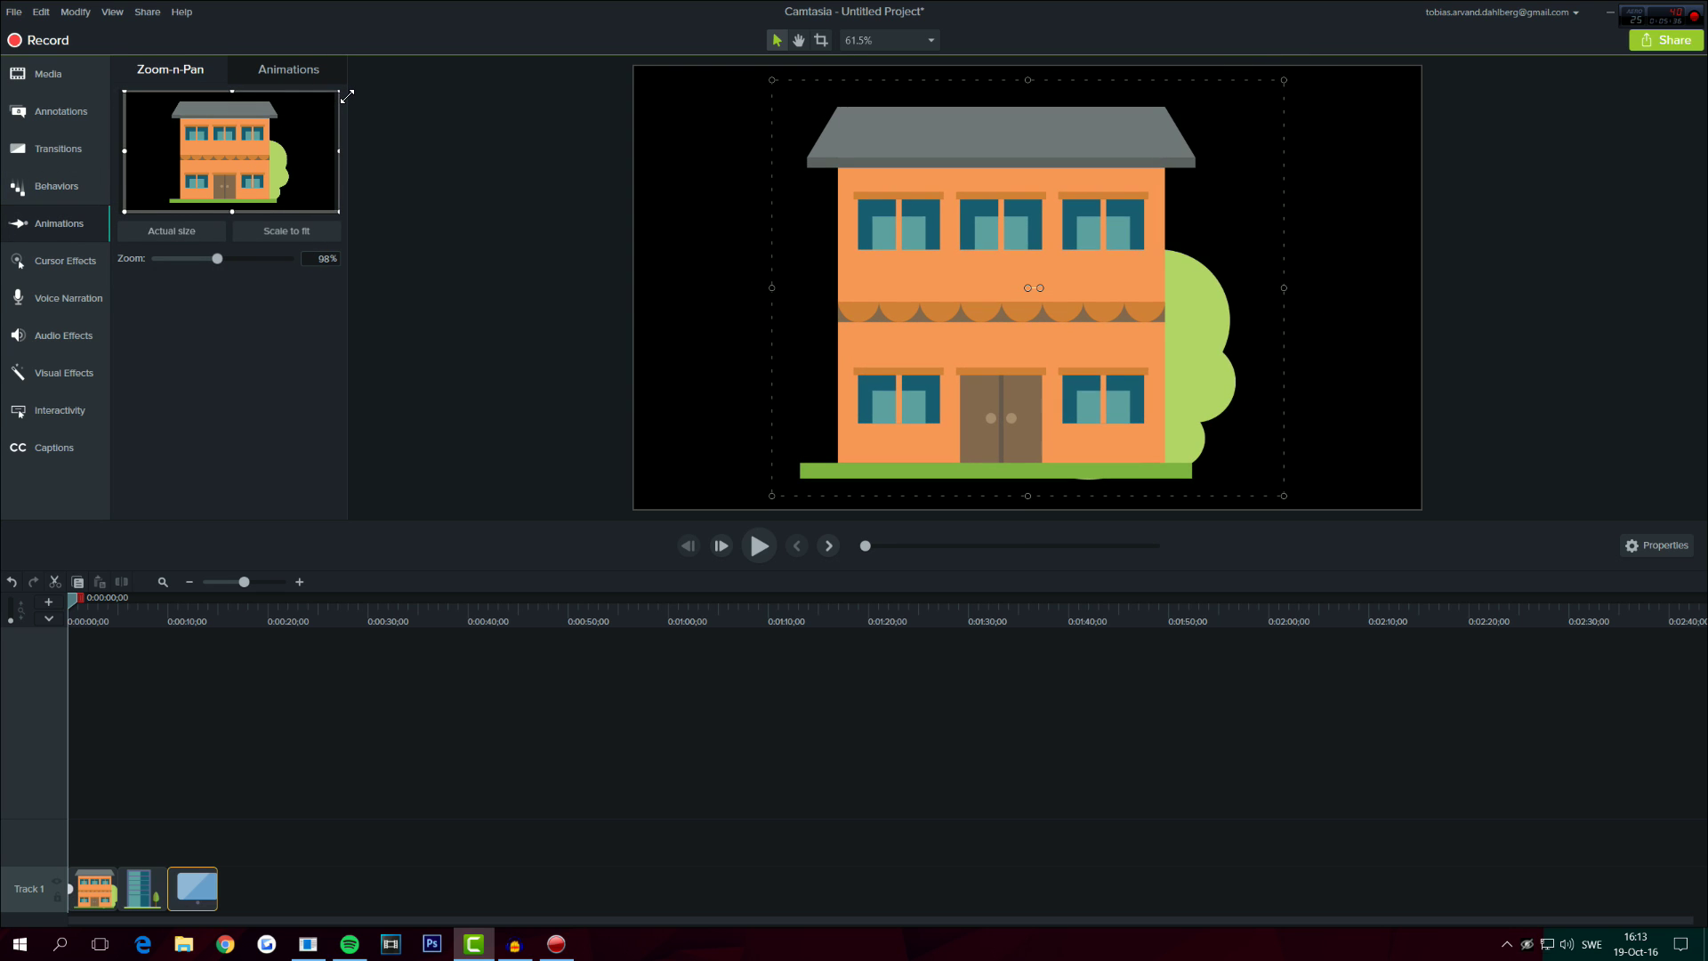
{"action": "left_click", "coordinate": [30, 190]}
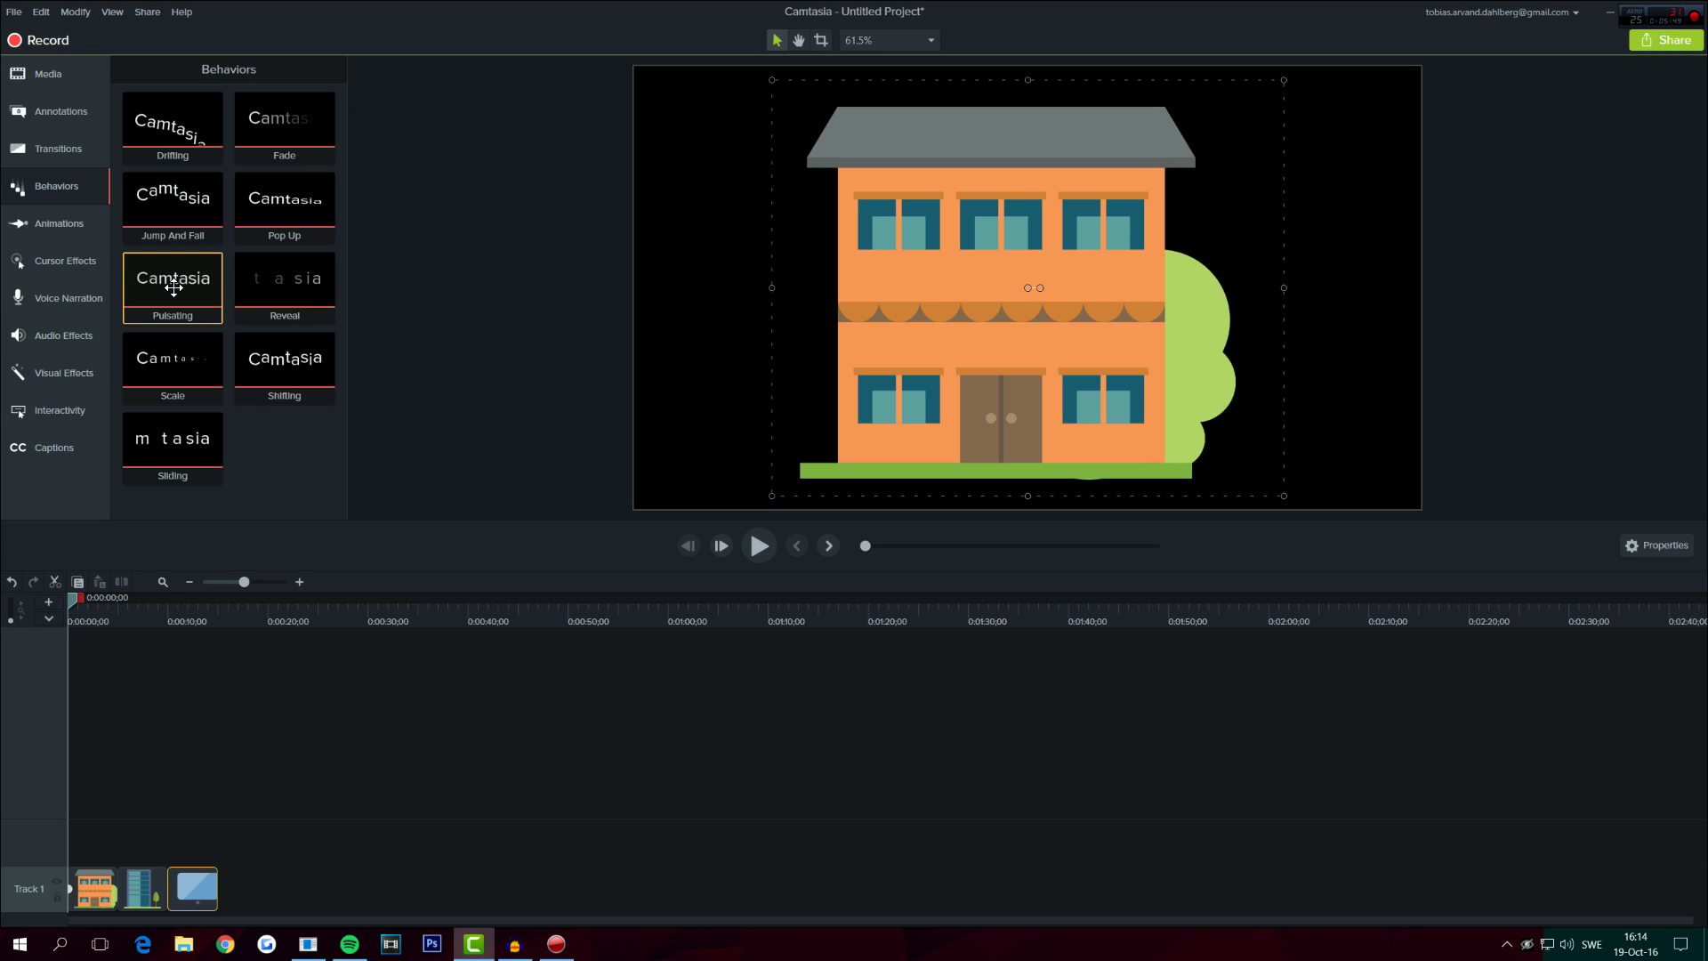
{"action": "left_click_drag", "start_coordinate": [173, 287], "coordinate": [87, 871]}
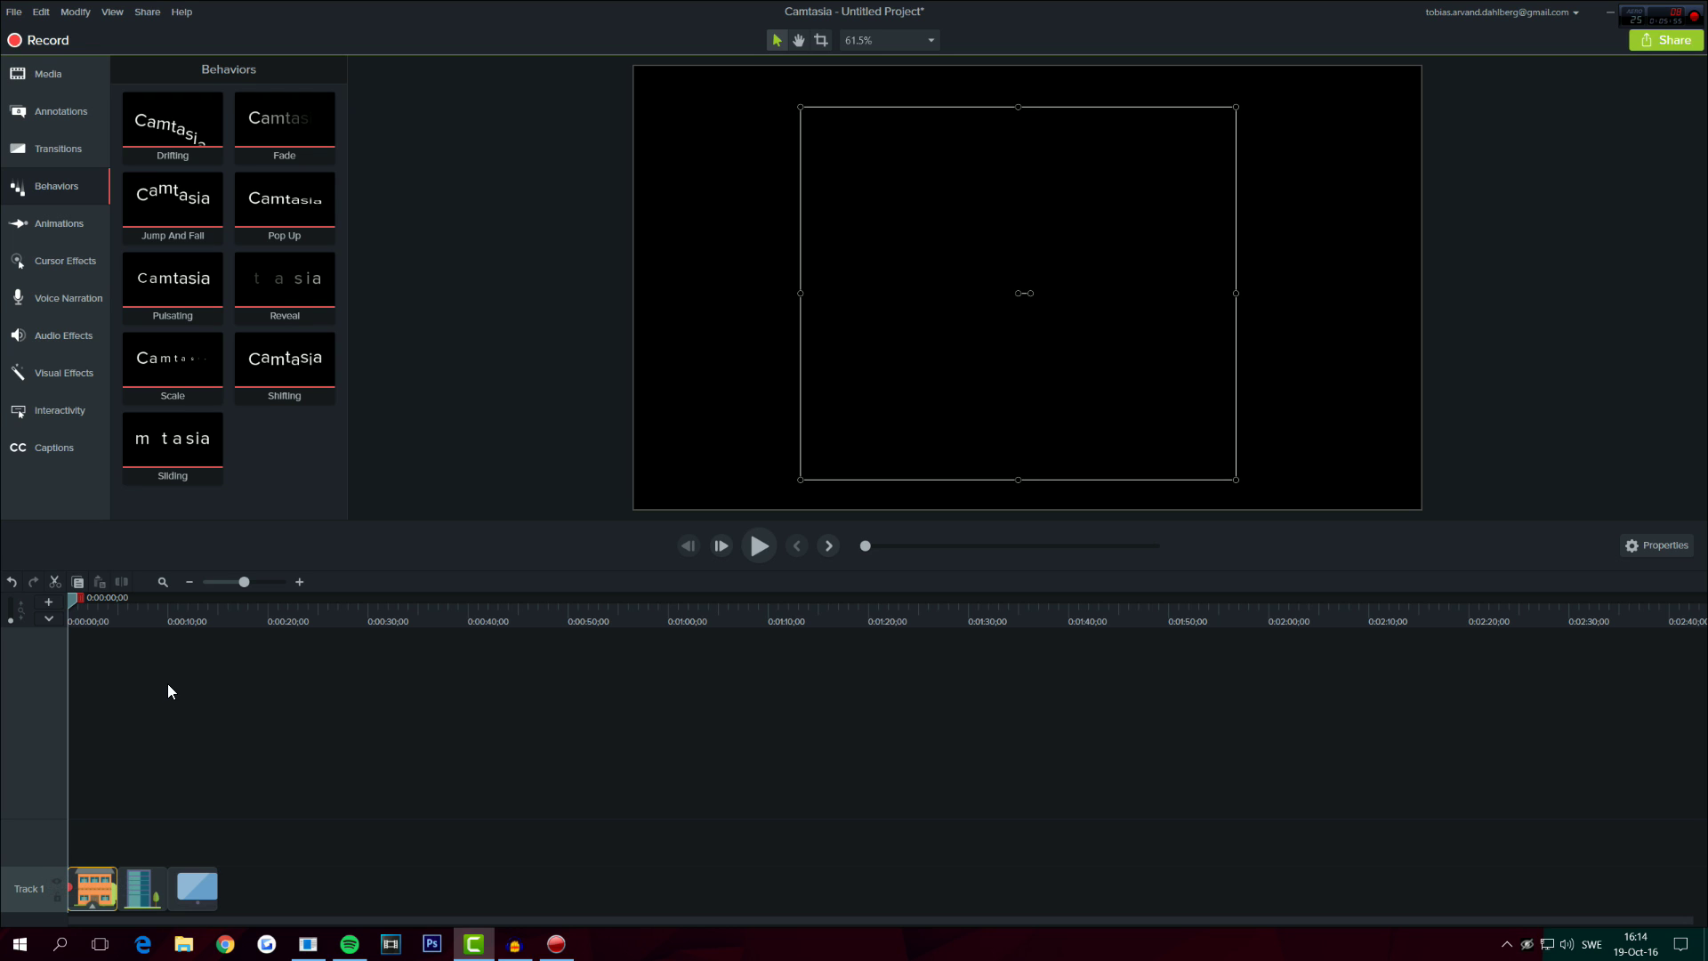
- Play back the project to watch the building pulse
{"action": "left_click", "coordinate": [752, 546]}
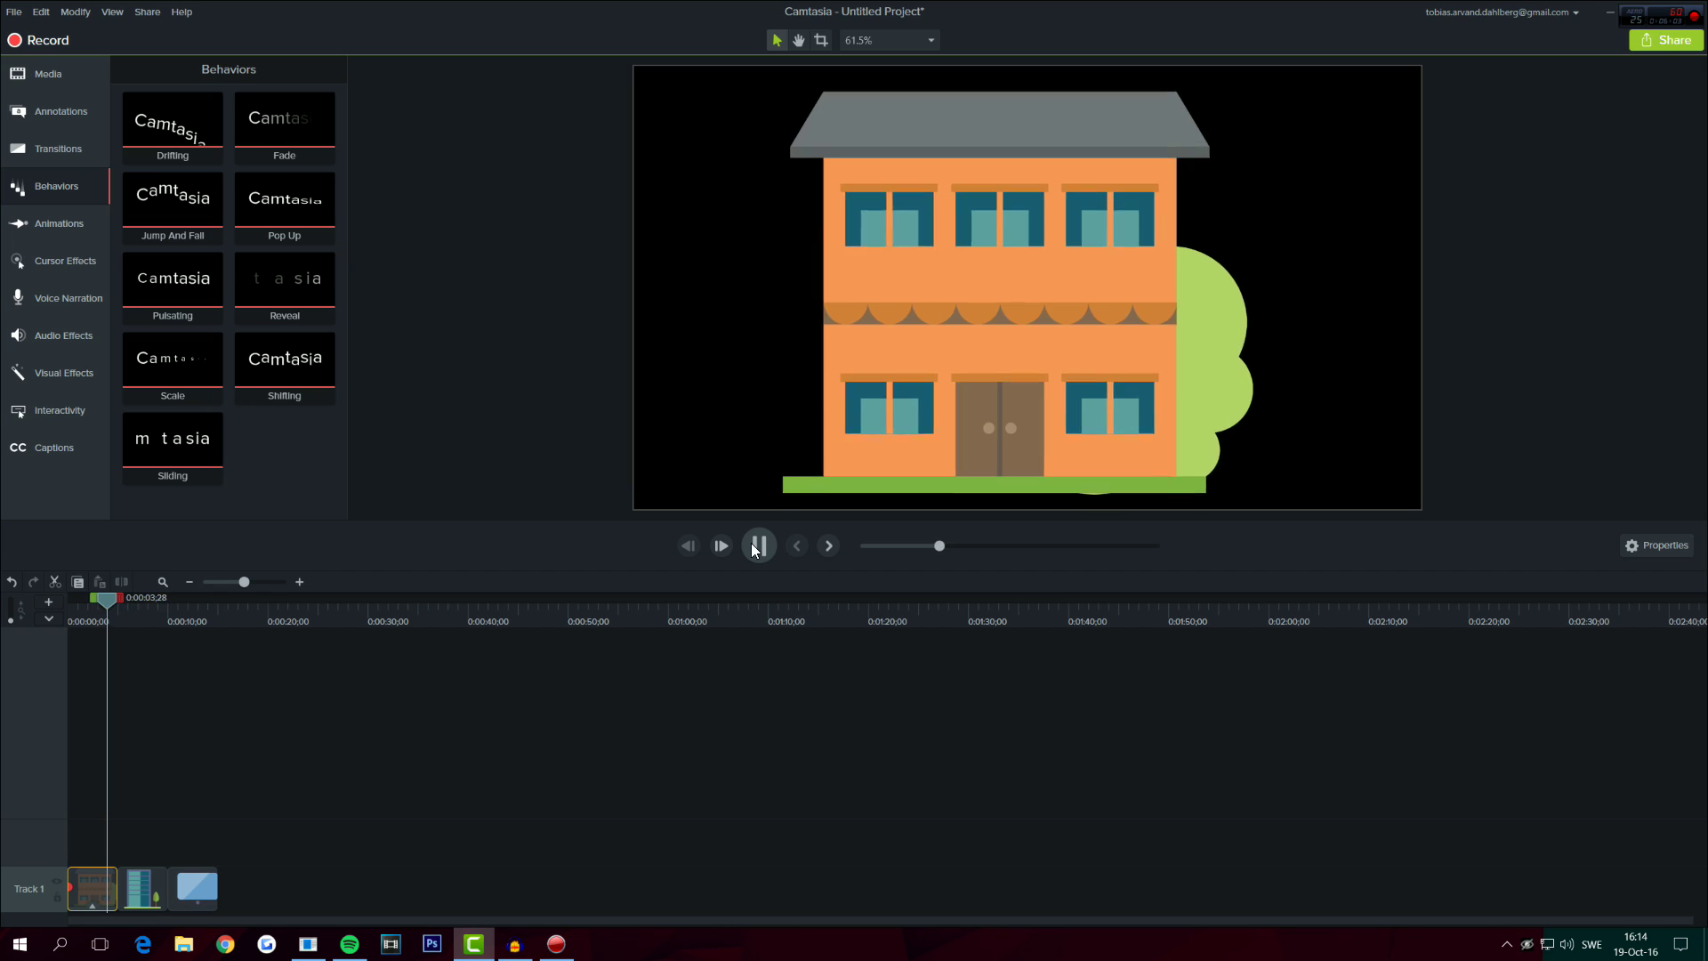
- Stop playback and apply the Reveal behavior to the building clip
{"action": "left_click", "coordinate": [752, 546]}
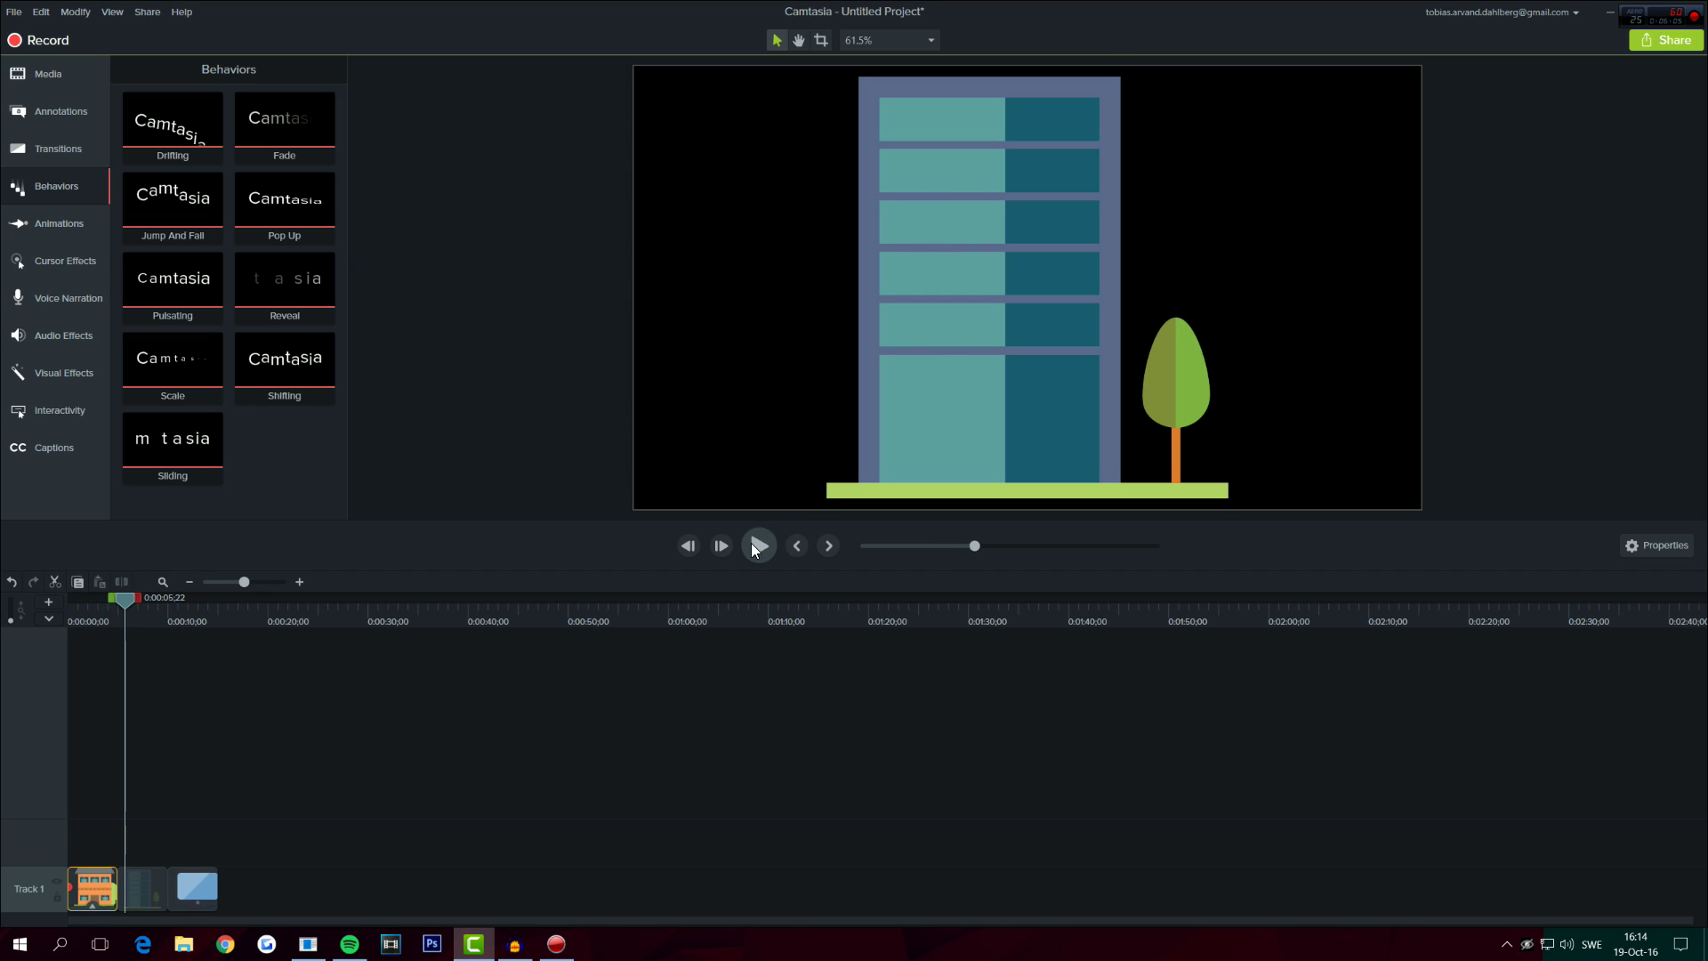
{"action": "left_click", "coordinate": [108, 605]}
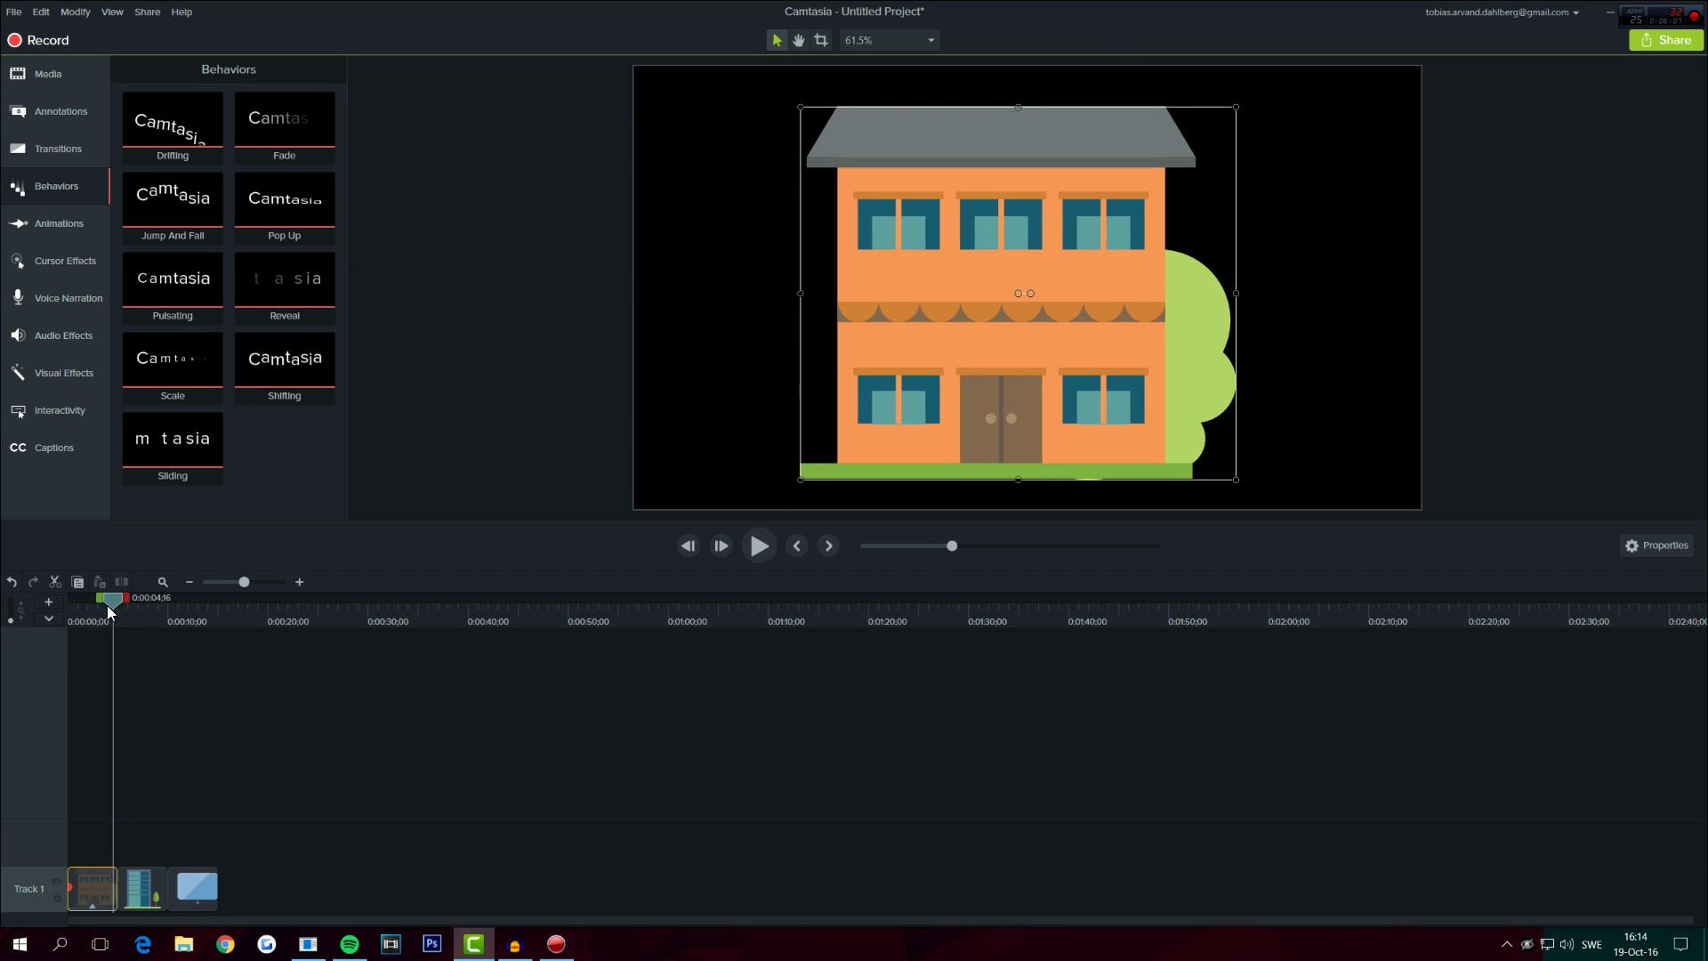
{"action": "left_click_drag", "start_coordinate": [105, 611], "coordinate": [128, 603]}
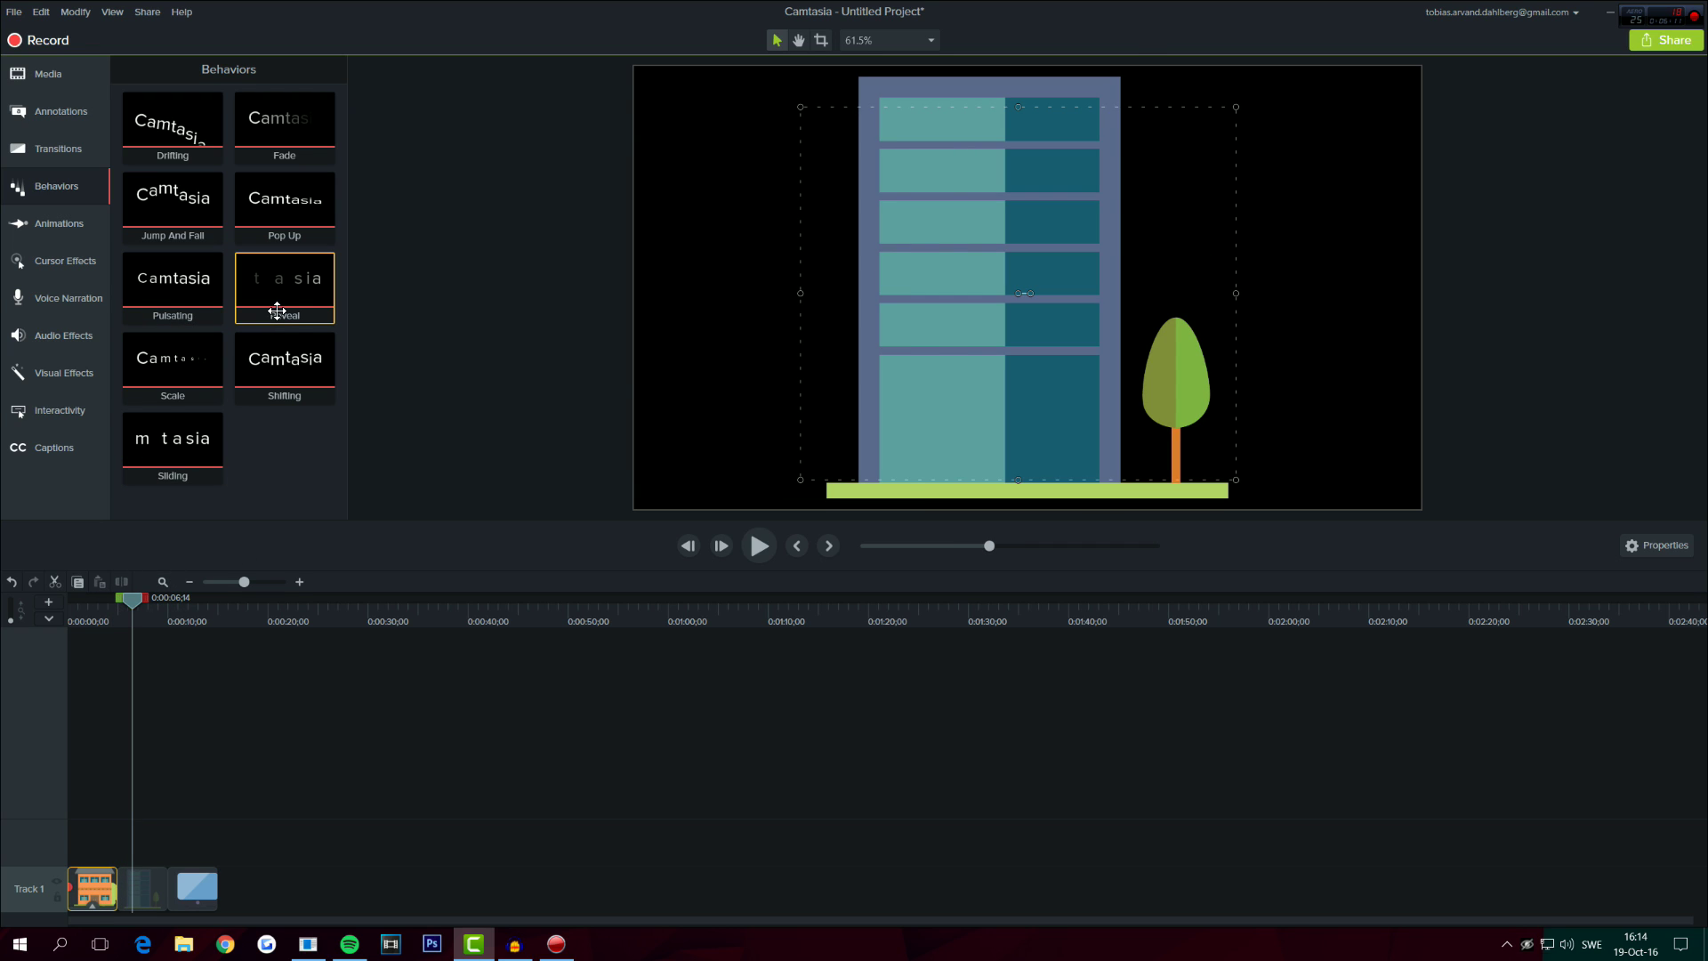
{"action": "left_click_drag", "start_coordinate": [275, 299], "coordinate": [144, 879]}
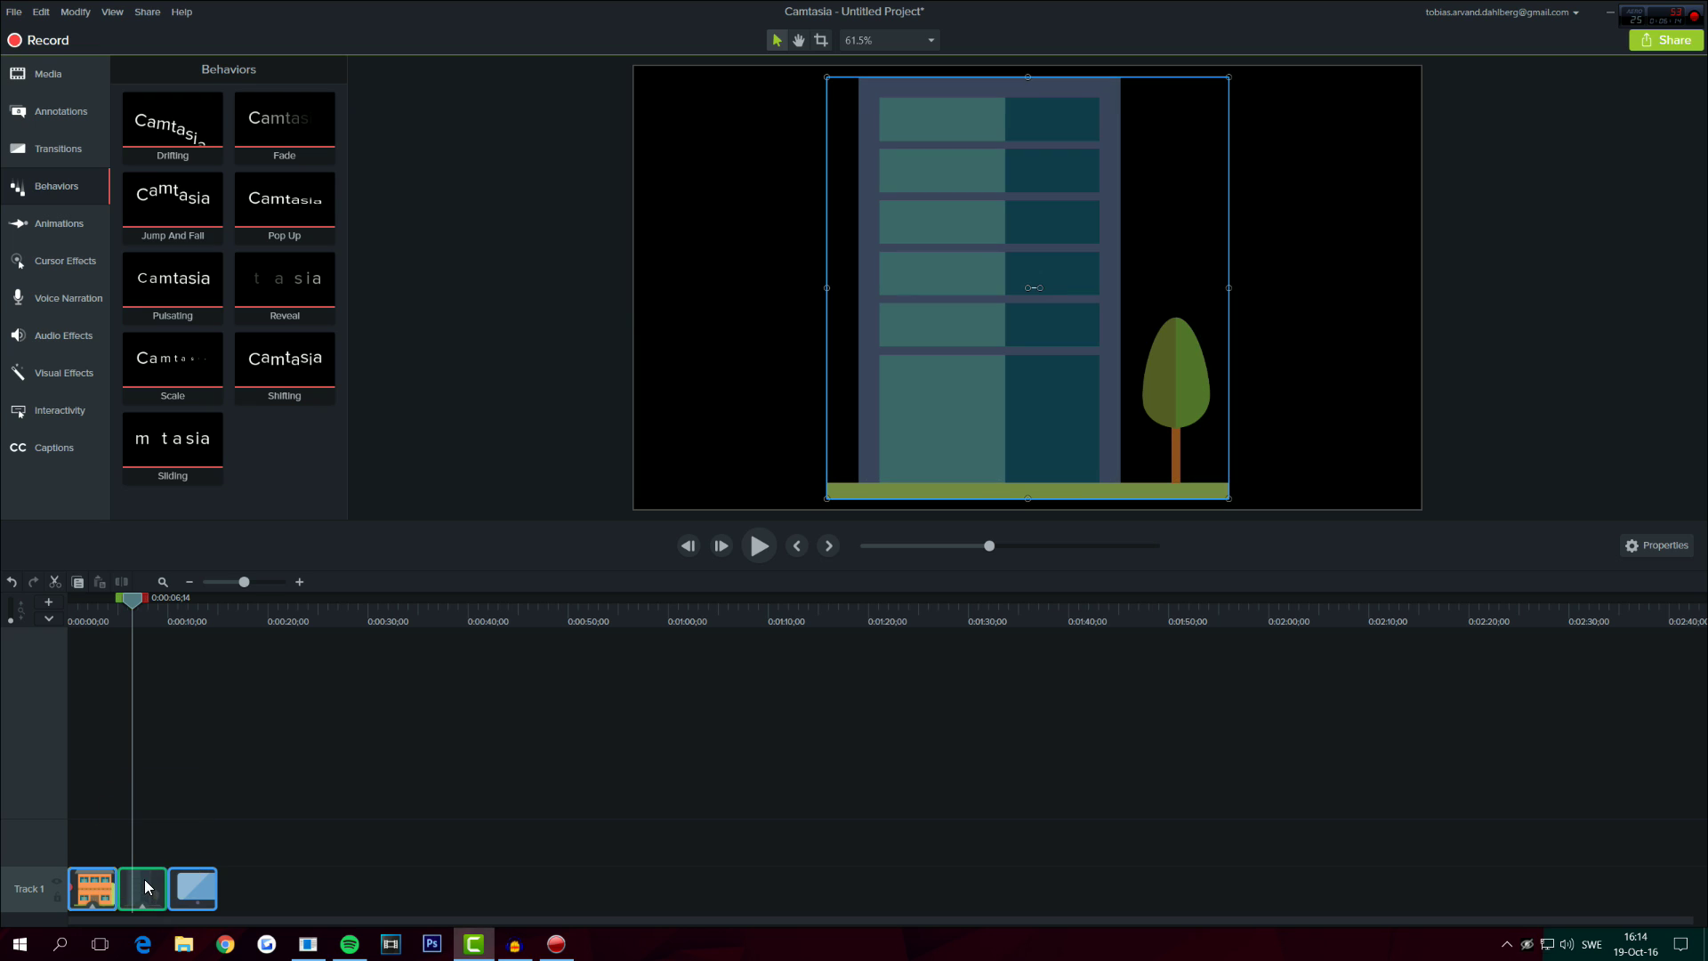
- Give the monitor clip the Jump And Fall behavior and replay from 0:00
{"action": "left_click", "coordinate": [199, 883]}
{"action": "left_click_drag", "start_coordinate": [136, 598], "coordinate": [192, 605]}
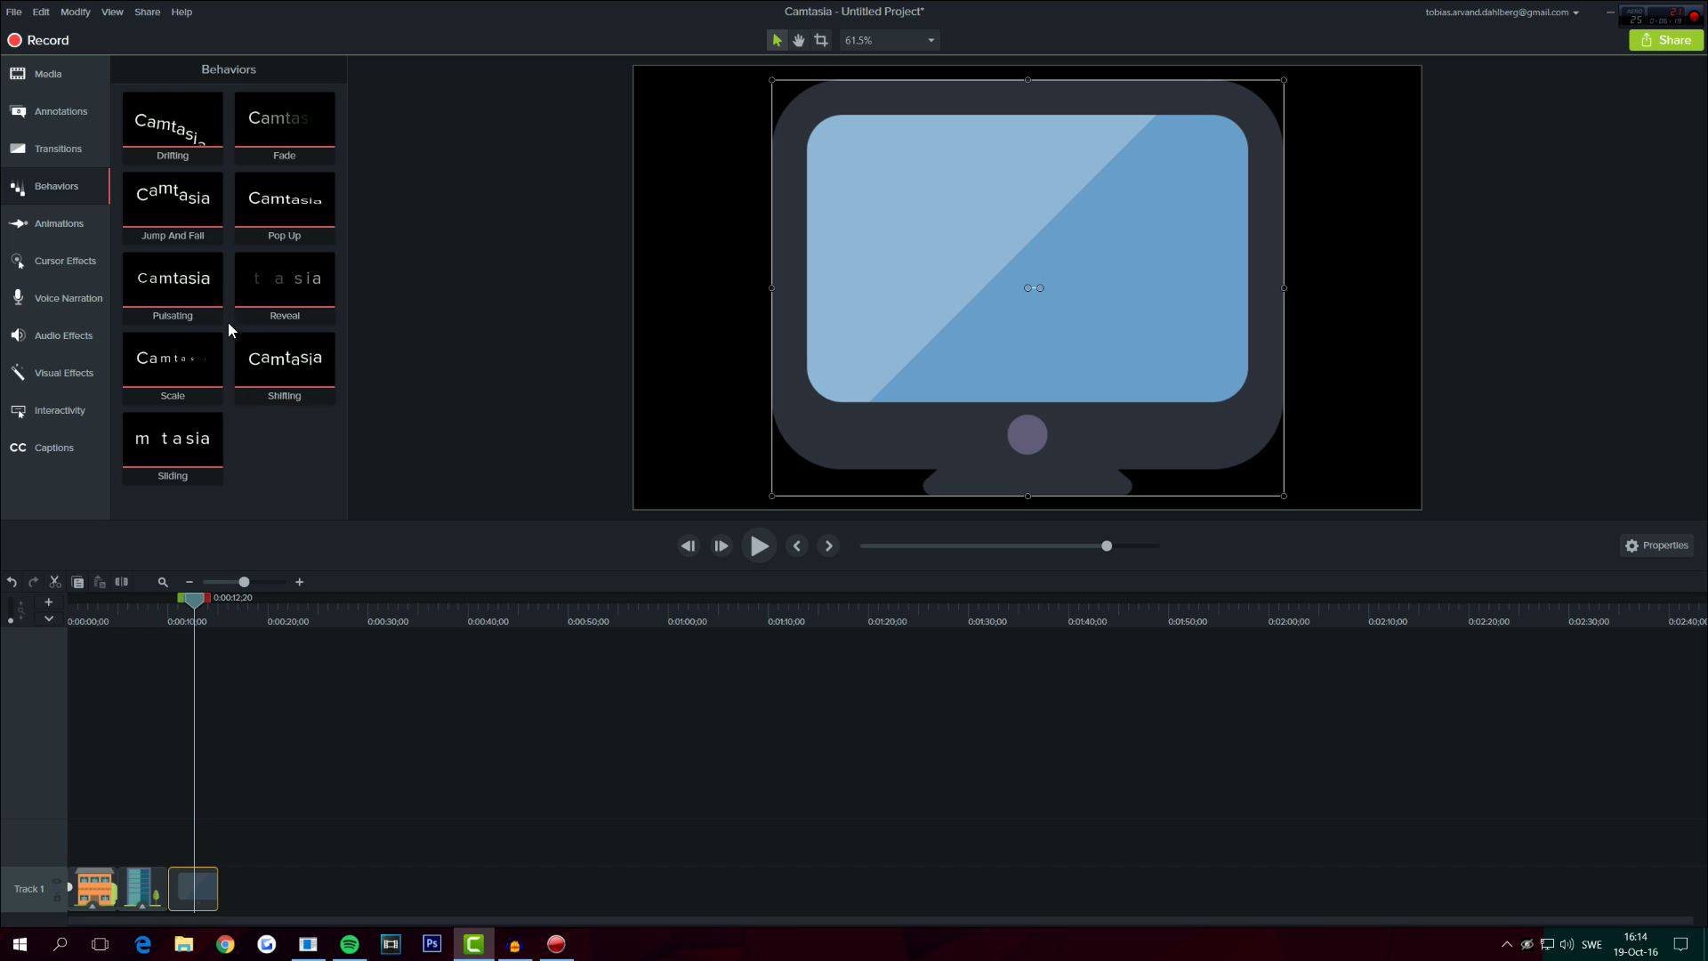
{"action": "left_click_drag", "start_coordinate": [189, 186], "coordinate": [198, 890]}
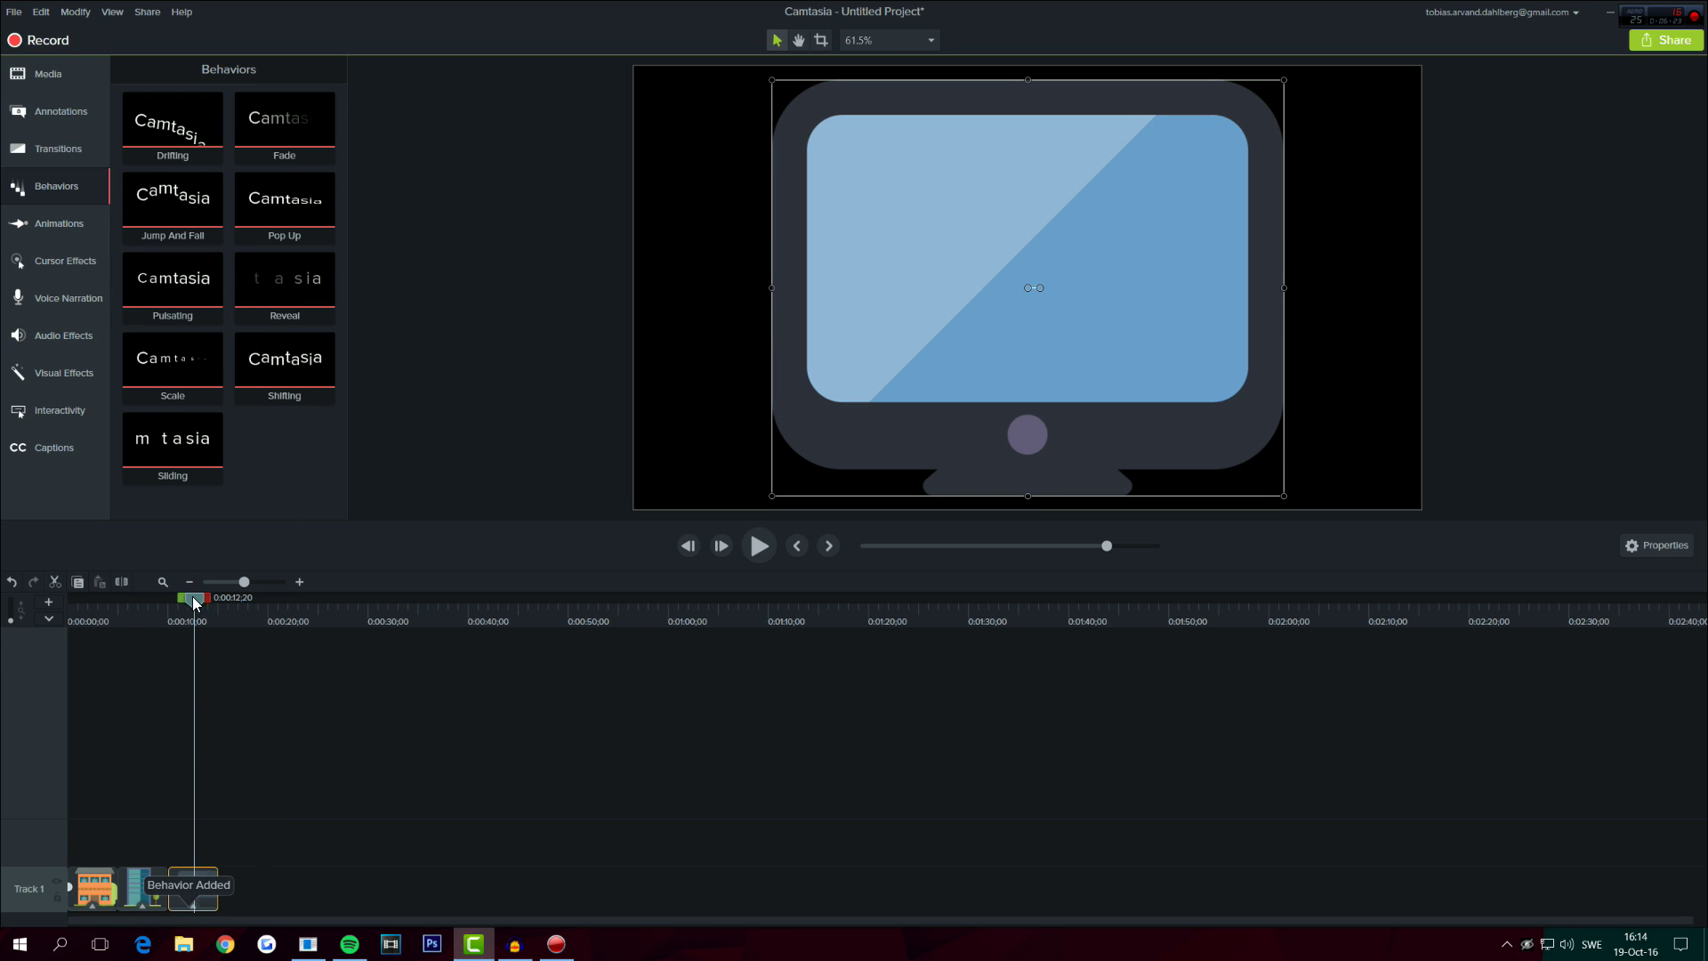
{"action": "left_click_drag", "start_coordinate": [197, 601], "coordinate": [15, 645]}
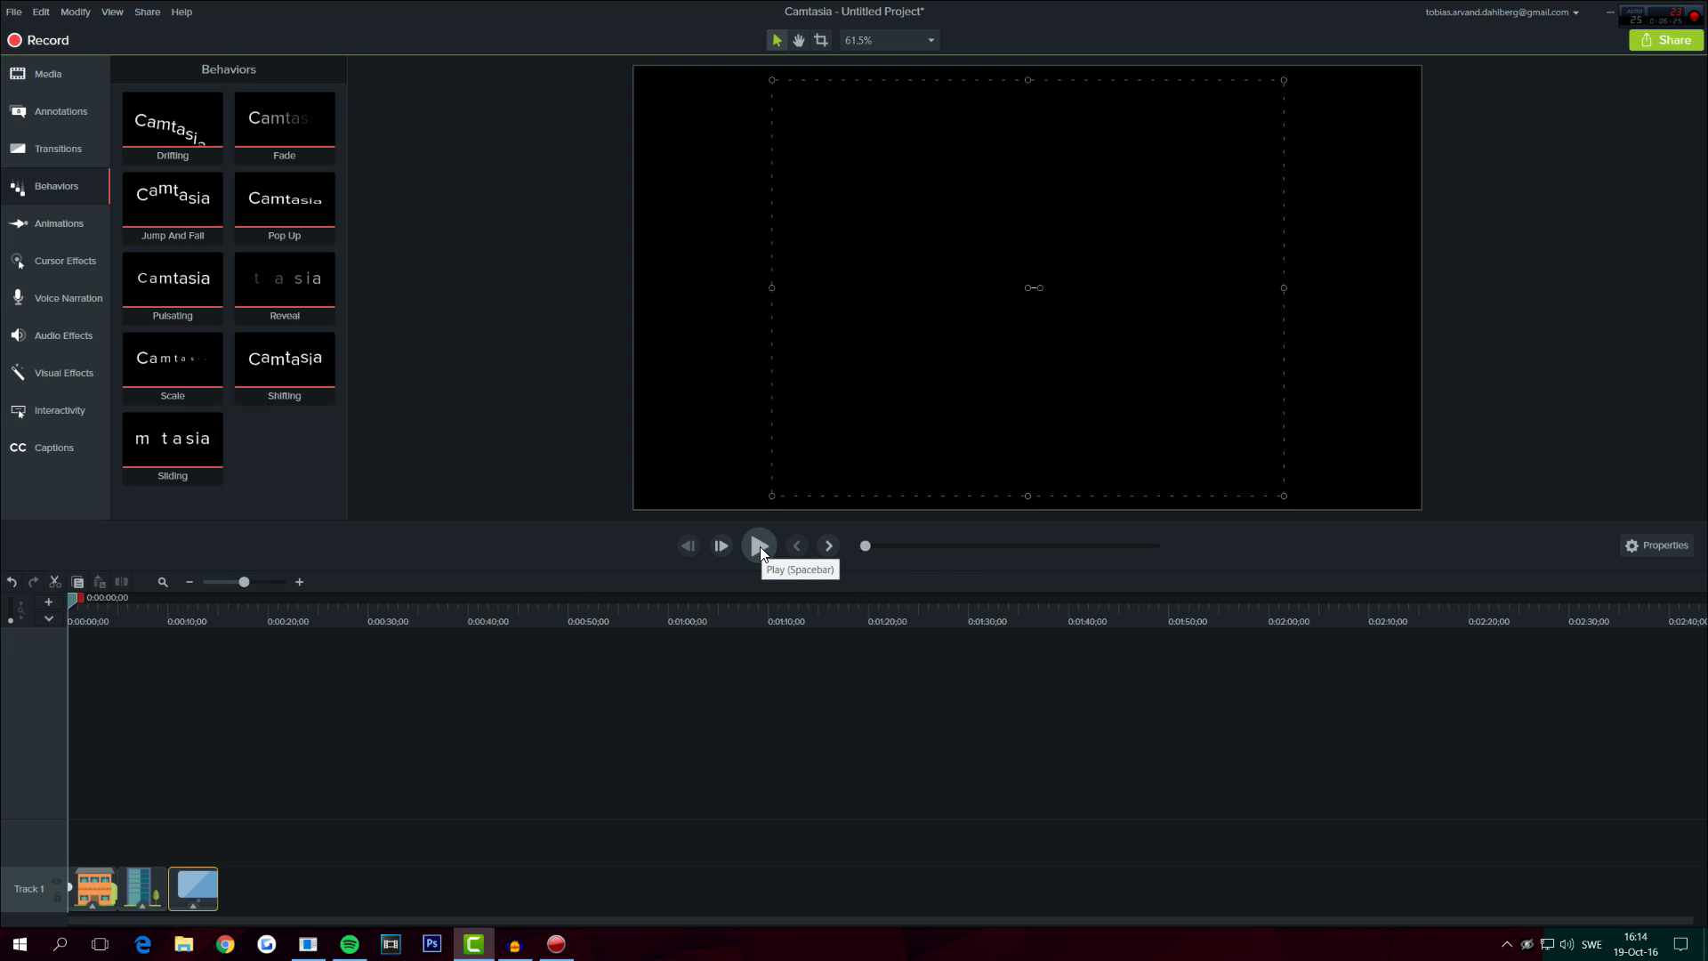
{"action": "left_click", "coordinate": [760, 546]}
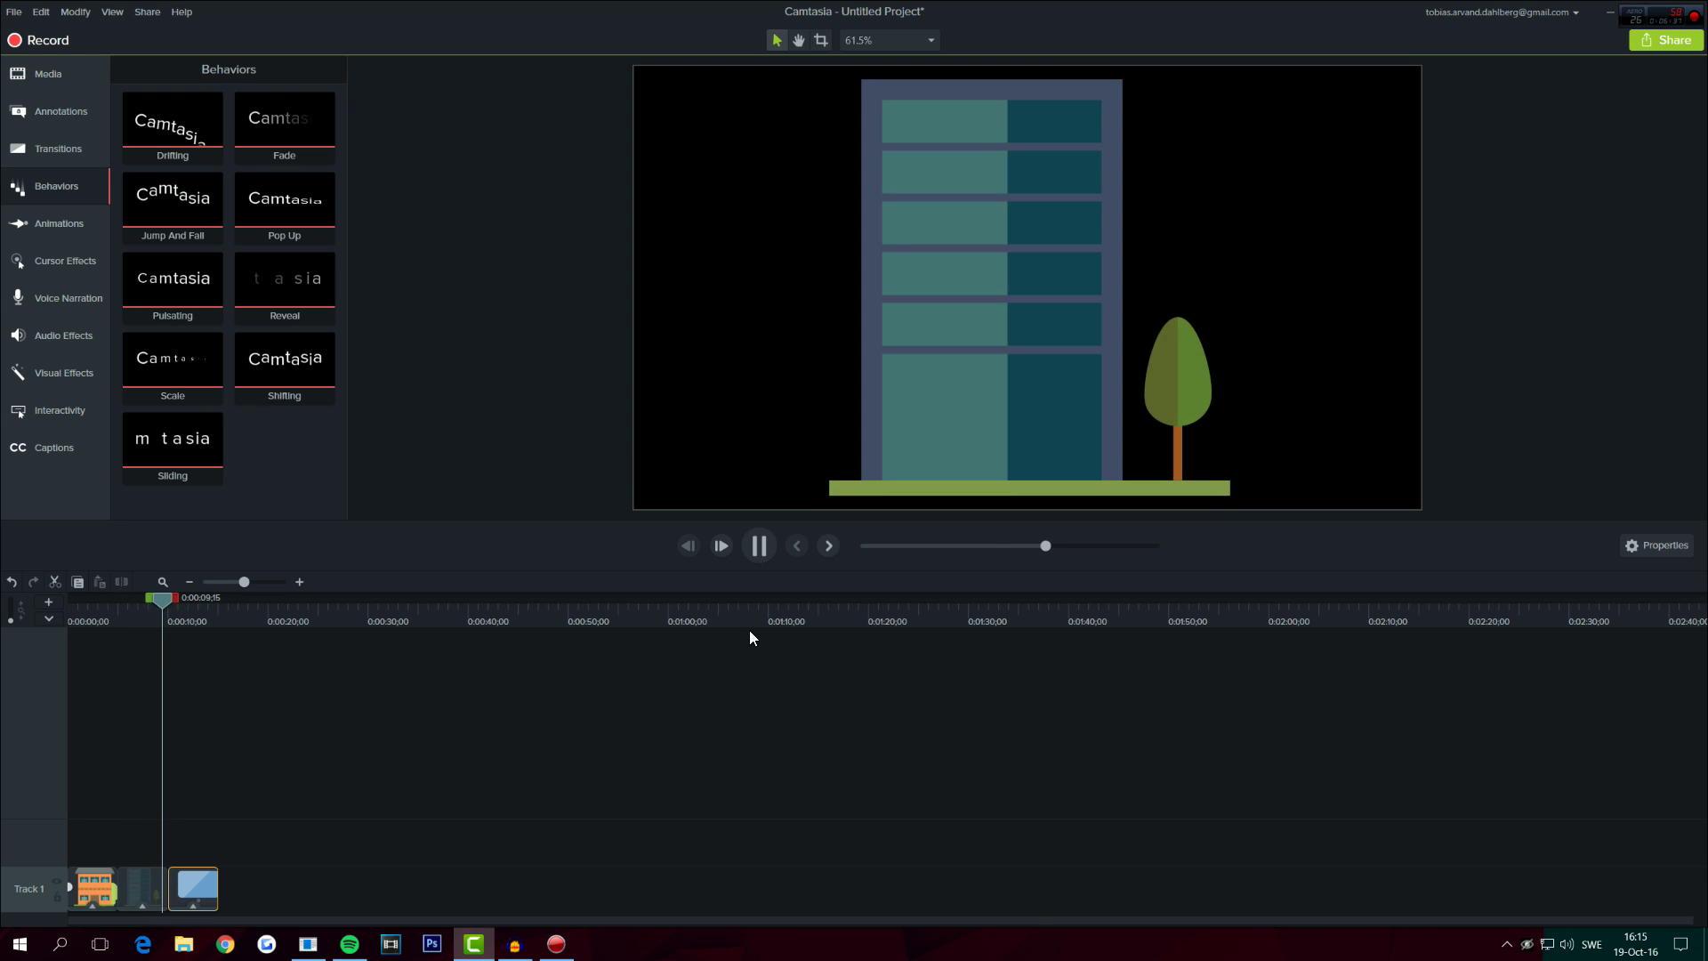
- Stop playback and delete the monitor, building and house clips from Track 1
{"action": "left_click", "coordinate": [758, 544]}
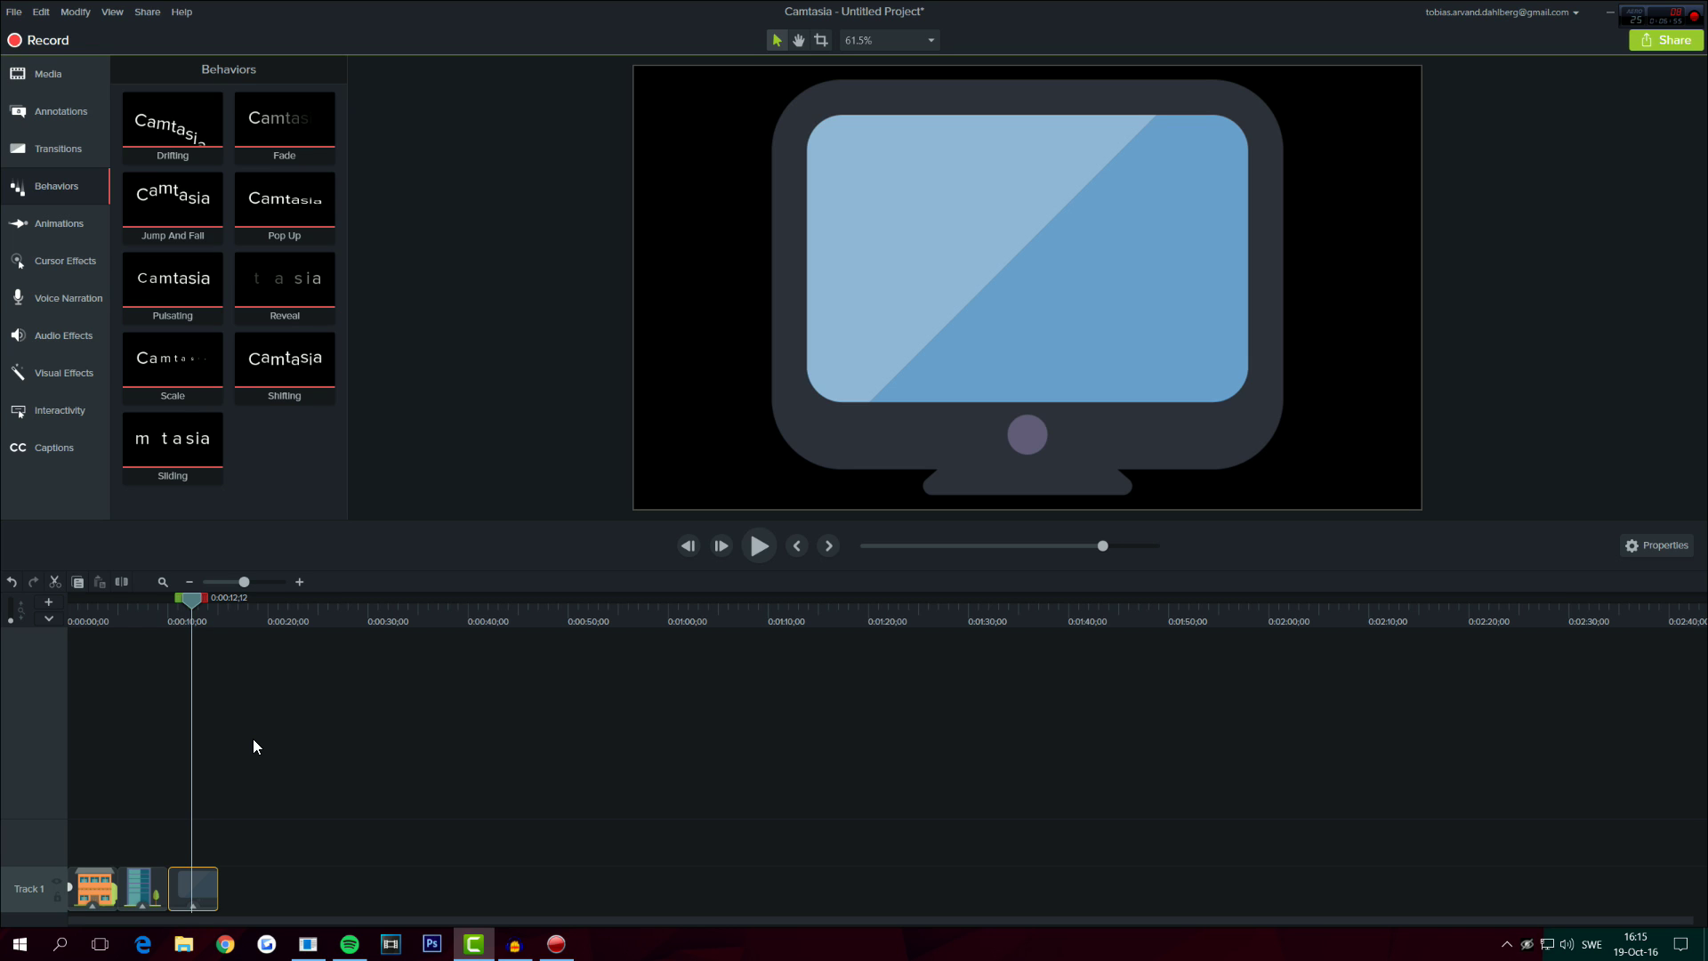
{"action": "key", "text": "Delete"}
{"action": "left_click", "coordinate": [144, 880]}
{"action": "key", "text": "Delete"}
{"action": "left_click", "coordinate": [99, 888]}
{"action": "key", "text": "Delete"}
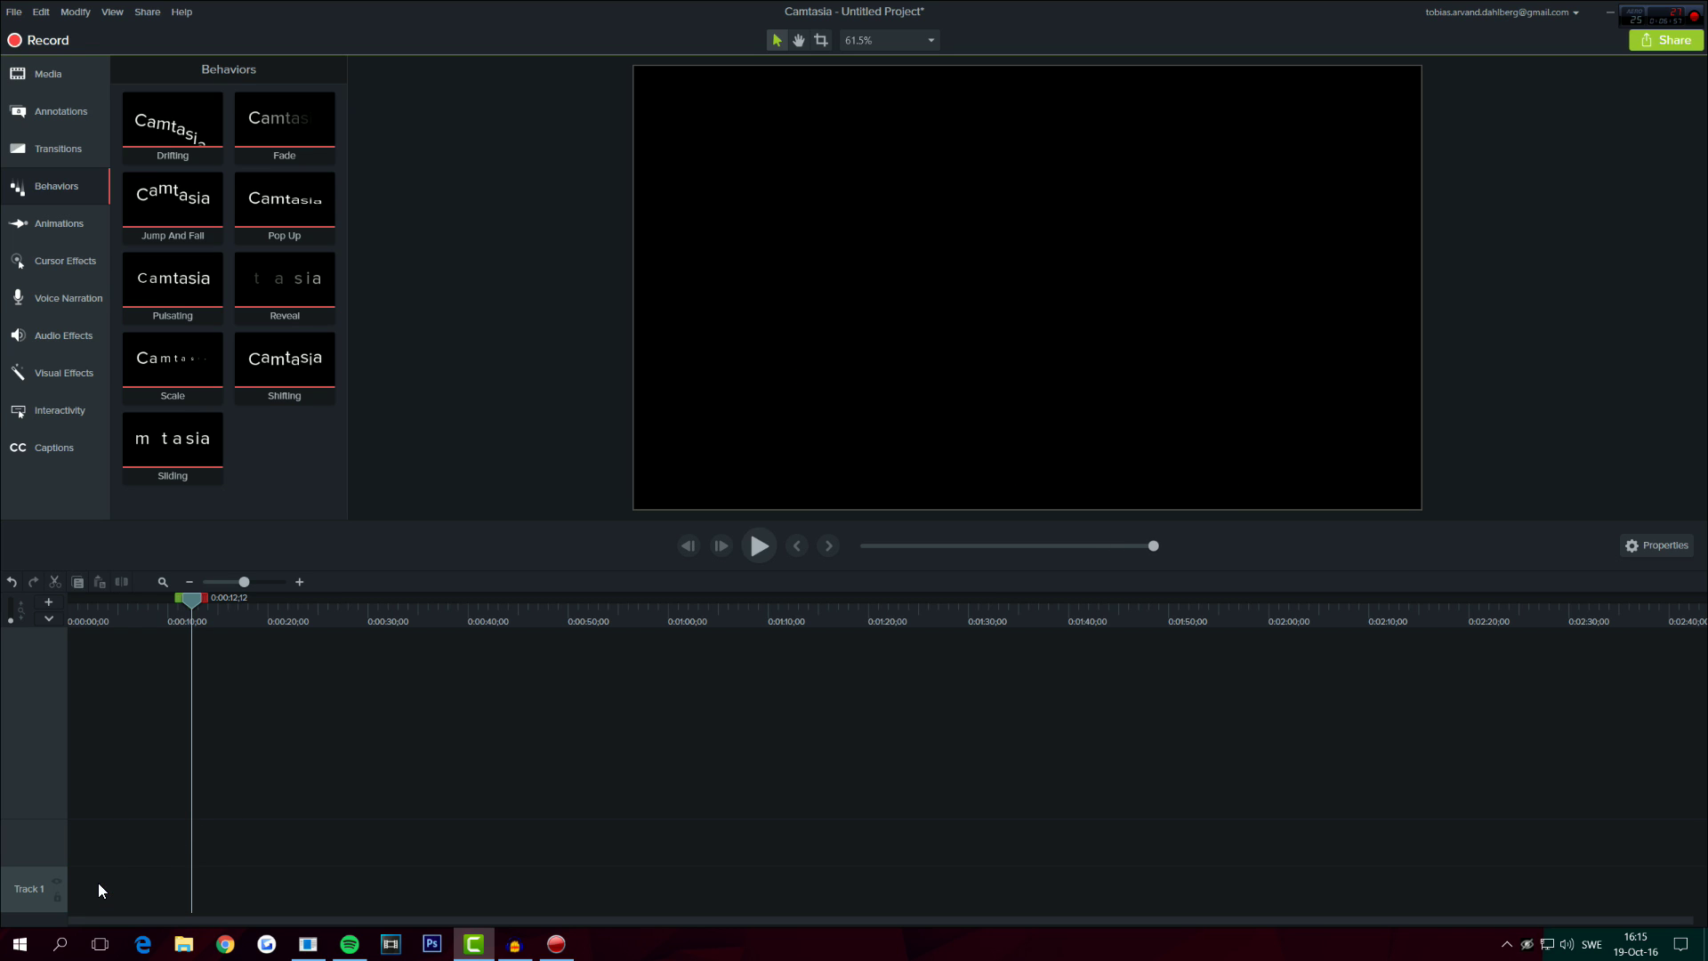
{"action": "left_click_drag", "start_coordinate": [185, 597], "coordinate": [5, 636]}
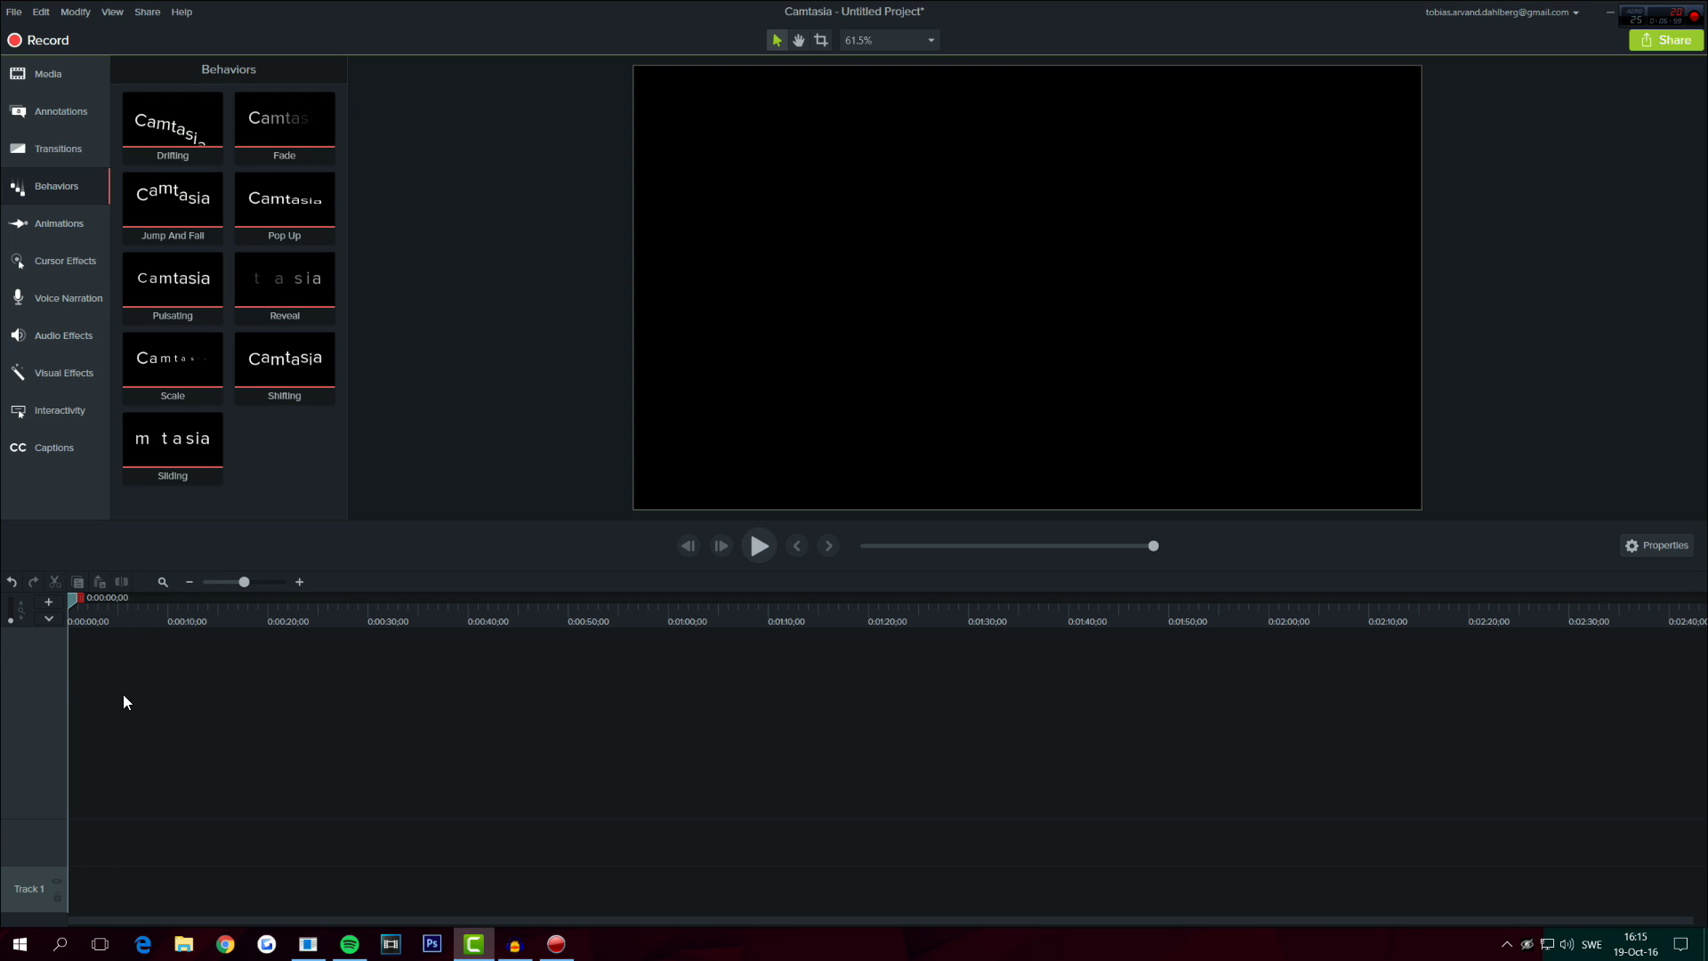
- Show the Transitions collection with All types and scroll through its thumbnails
{"action": "left_click", "coordinate": [79, 162]}
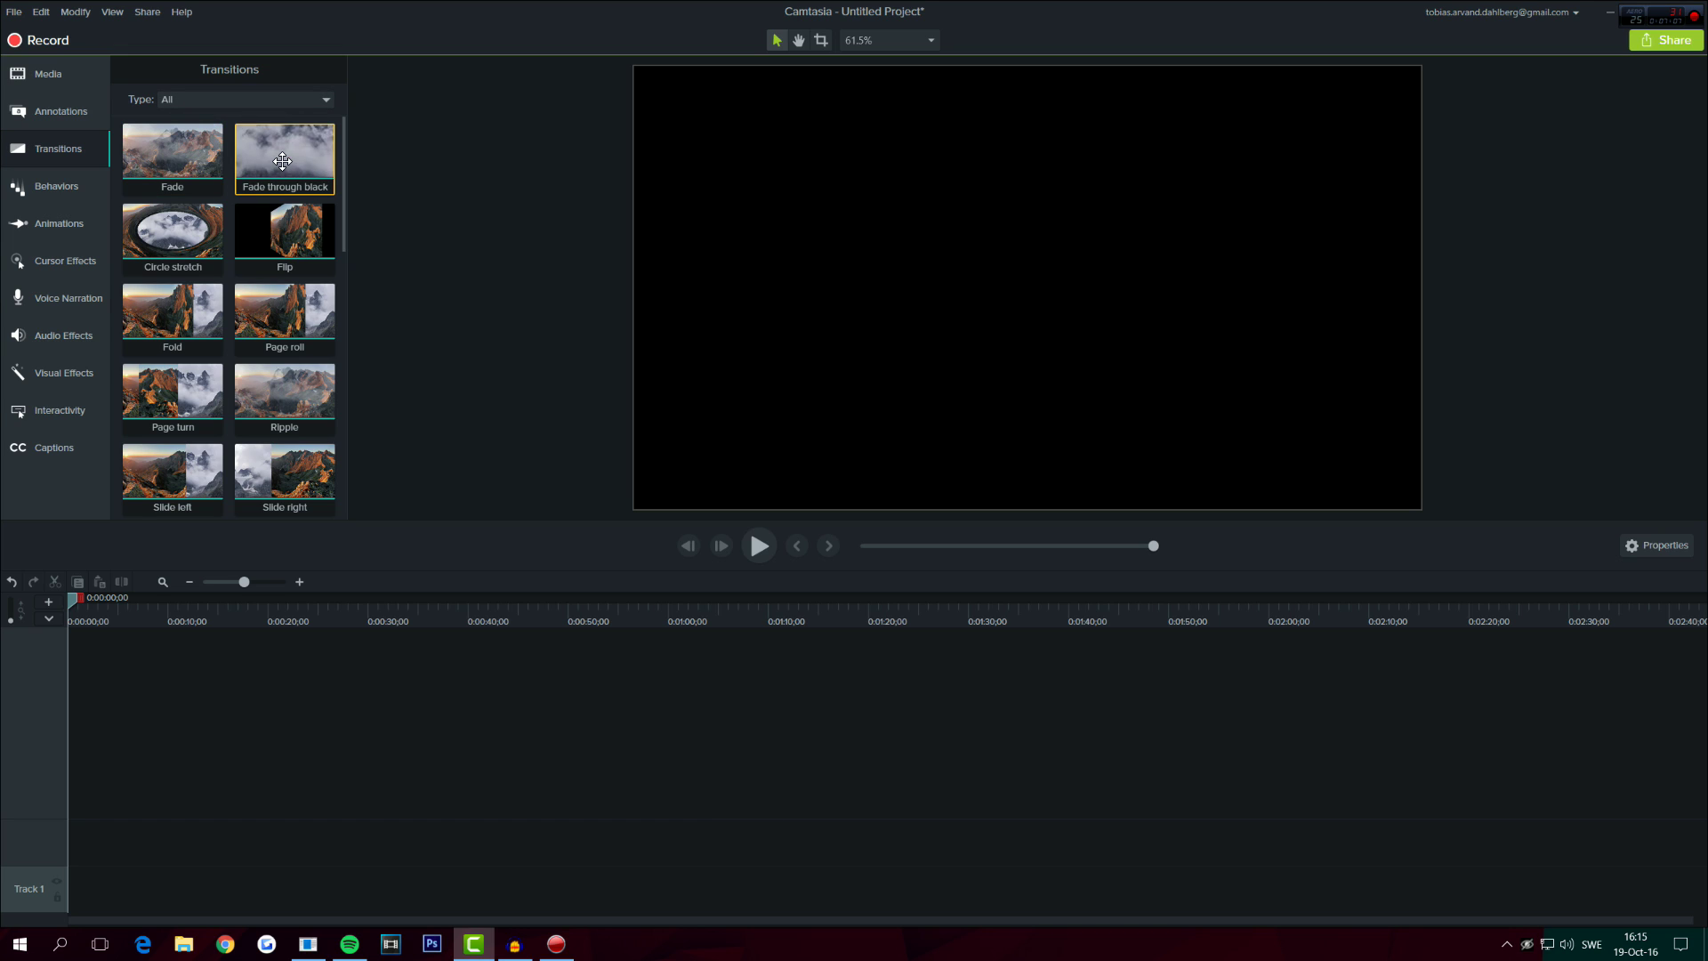
{"action": "left_click", "coordinate": [283, 101]}
{"action": "left_click", "coordinate": [284, 103]}
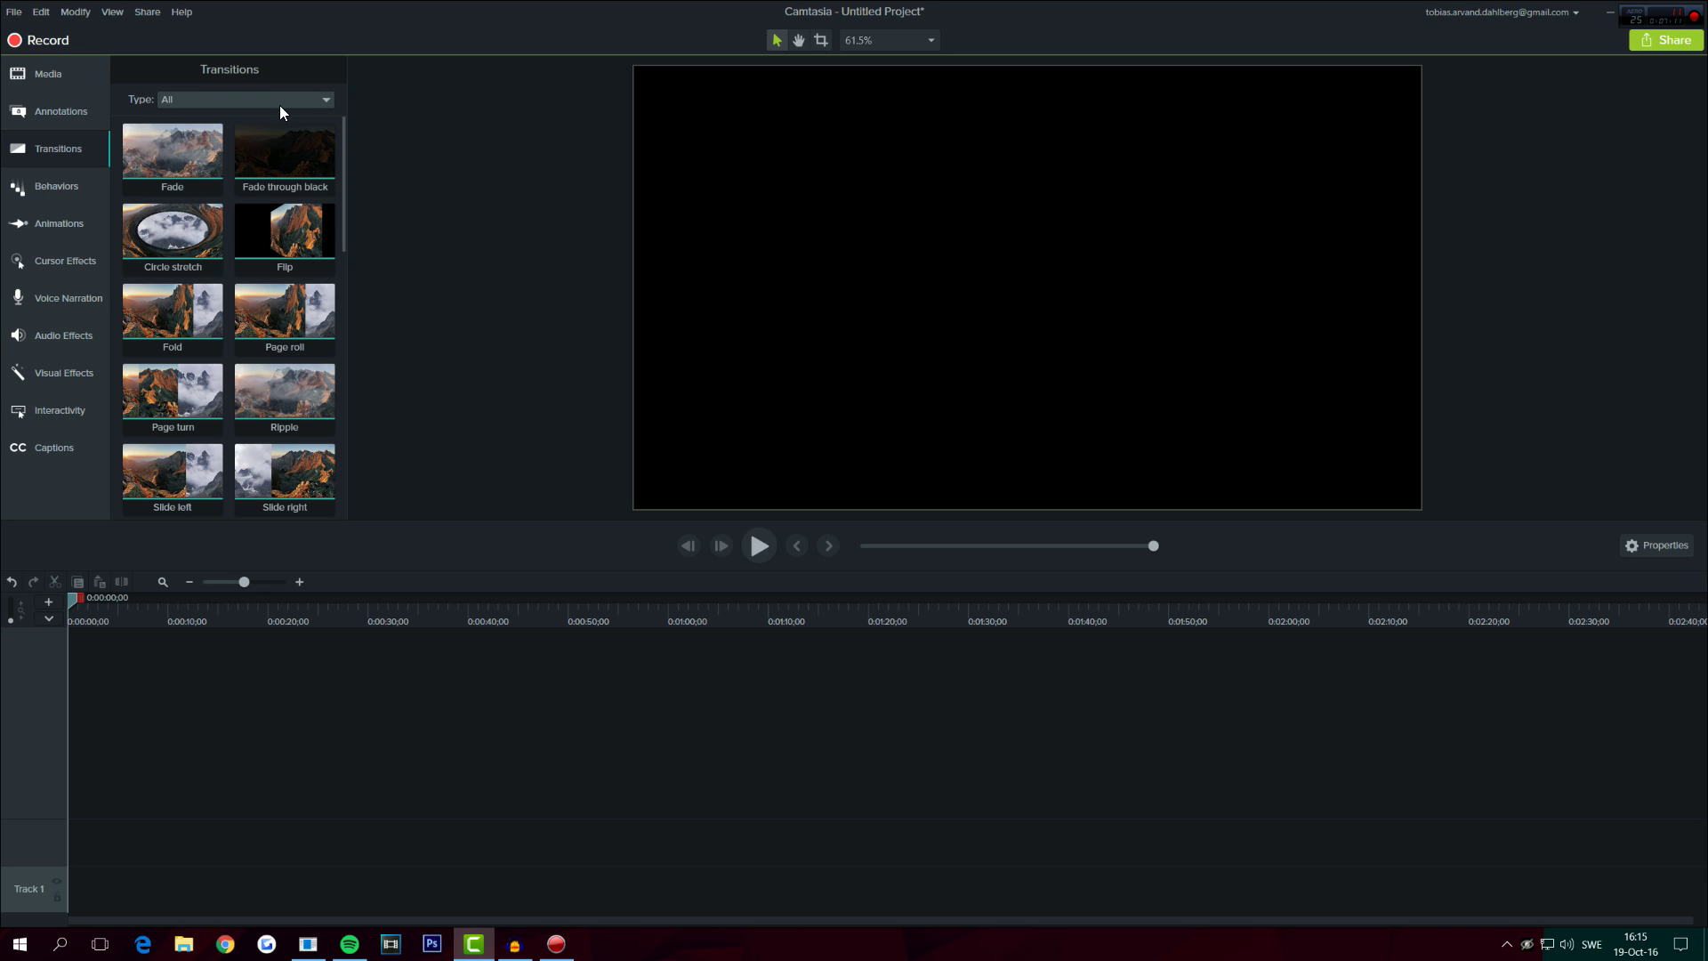
{"action": "scroll", "coordinate": [231, 226], "scroll_direction": "down", "scroll_amount": 5}
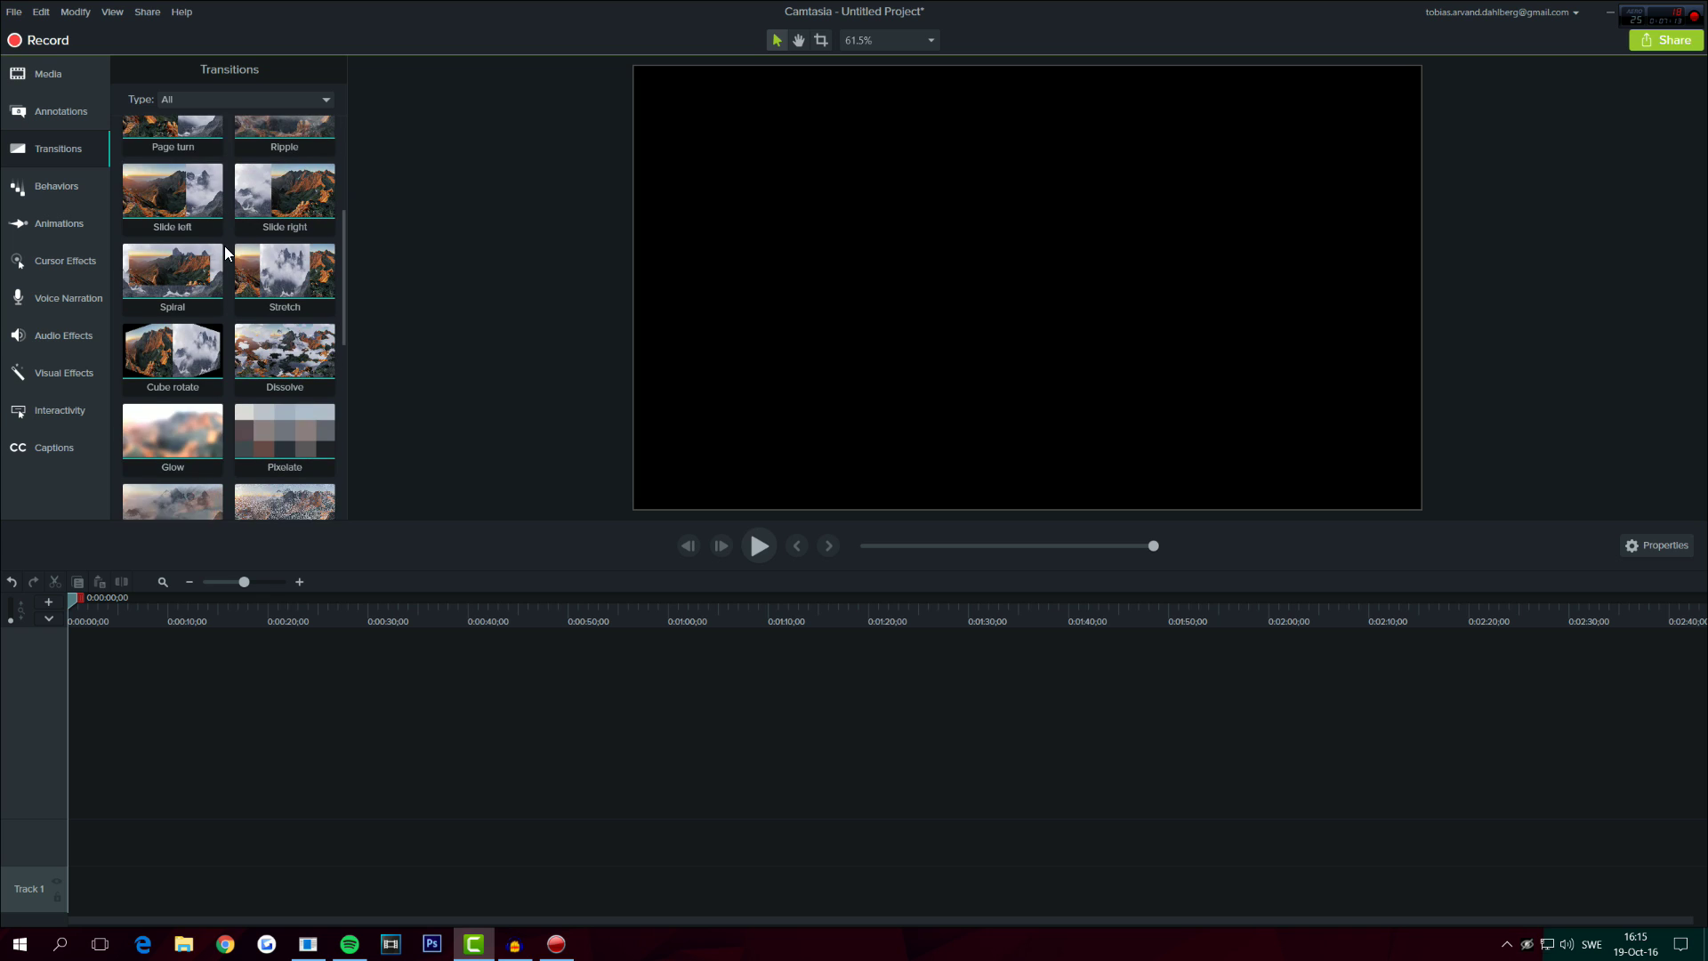
{"action": "scroll", "coordinate": [224, 240], "scroll_direction": "down", "scroll_amount": 4}
{"action": "scroll", "coordinate": [222, 226], "scroll_direction": "down", "scroll_amount": 2}
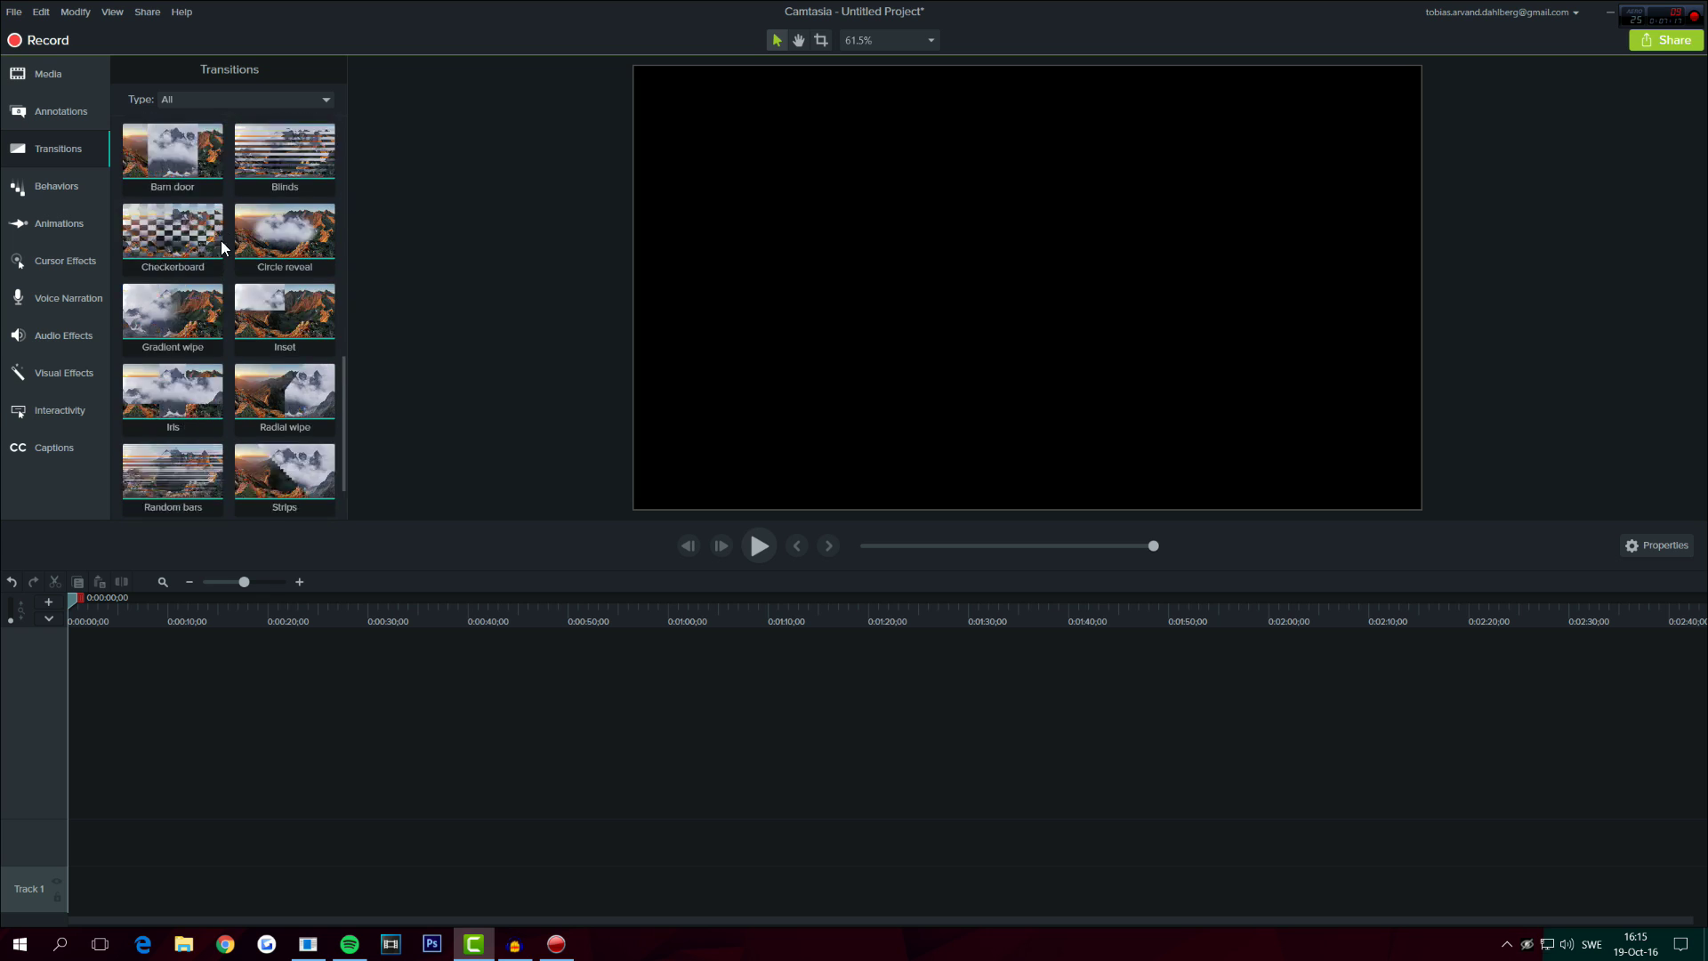
{"action": "scroll", "coordinate": [221, 241], "scroll_direction": "up", "scroll_amount": 10}
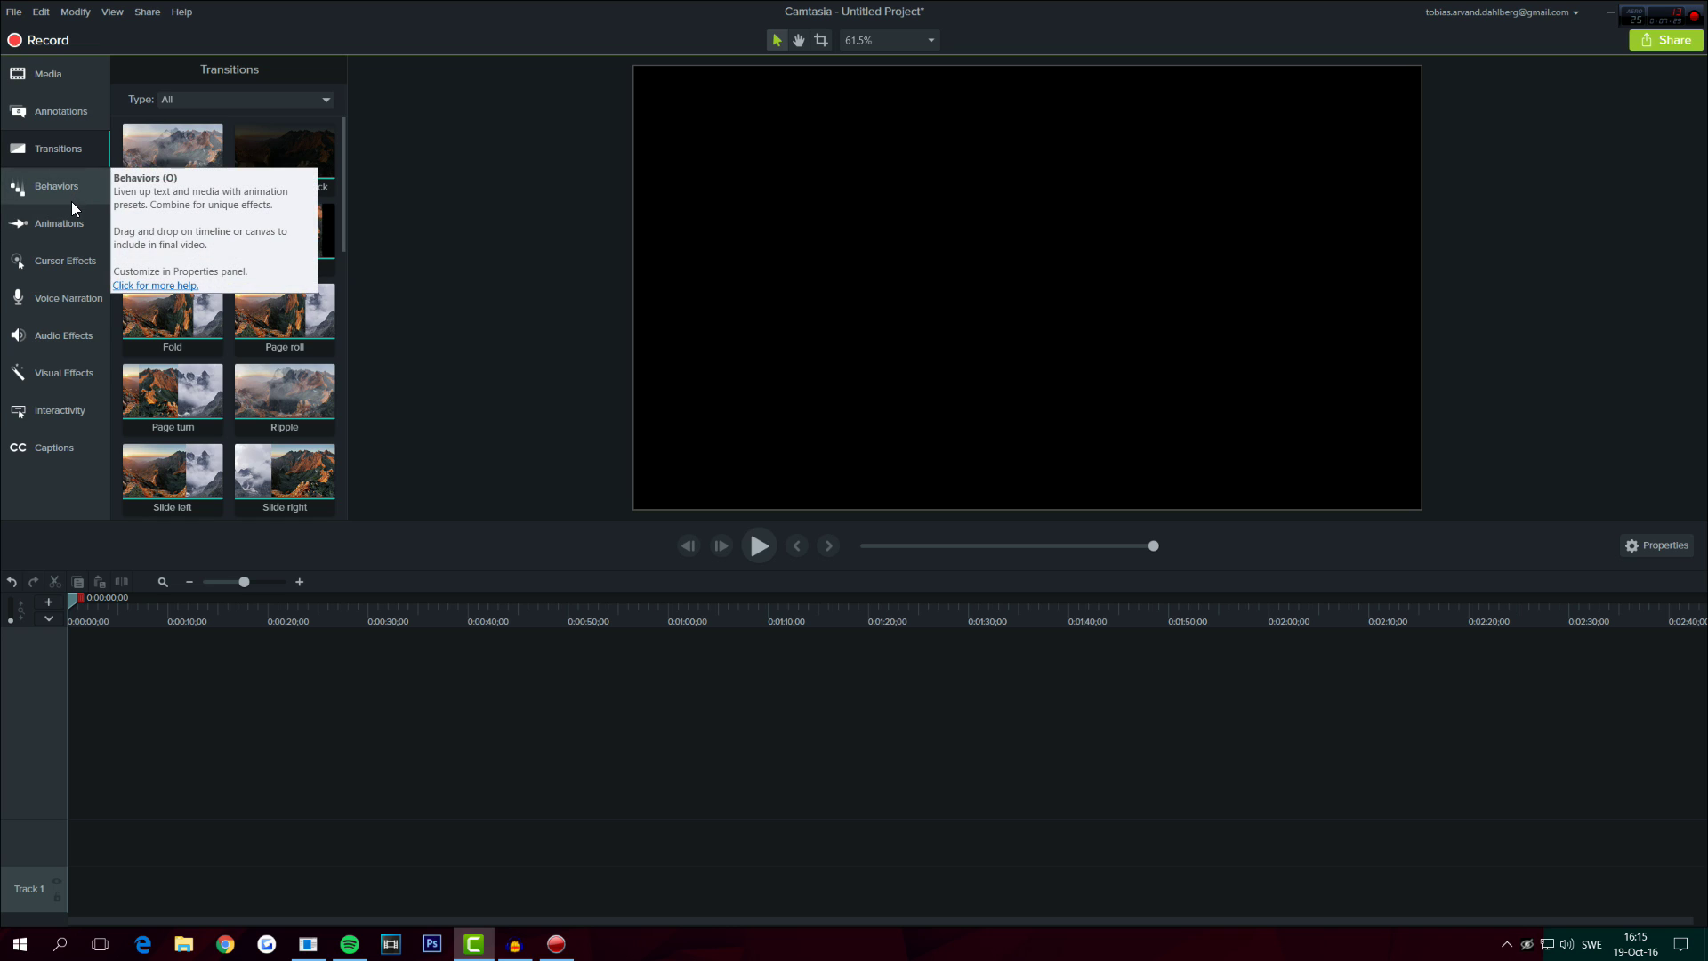
- Glance at Cursor Effects, then show the Voice Narration panel
{"action": "left_click", "coordinate": [72, 267]}
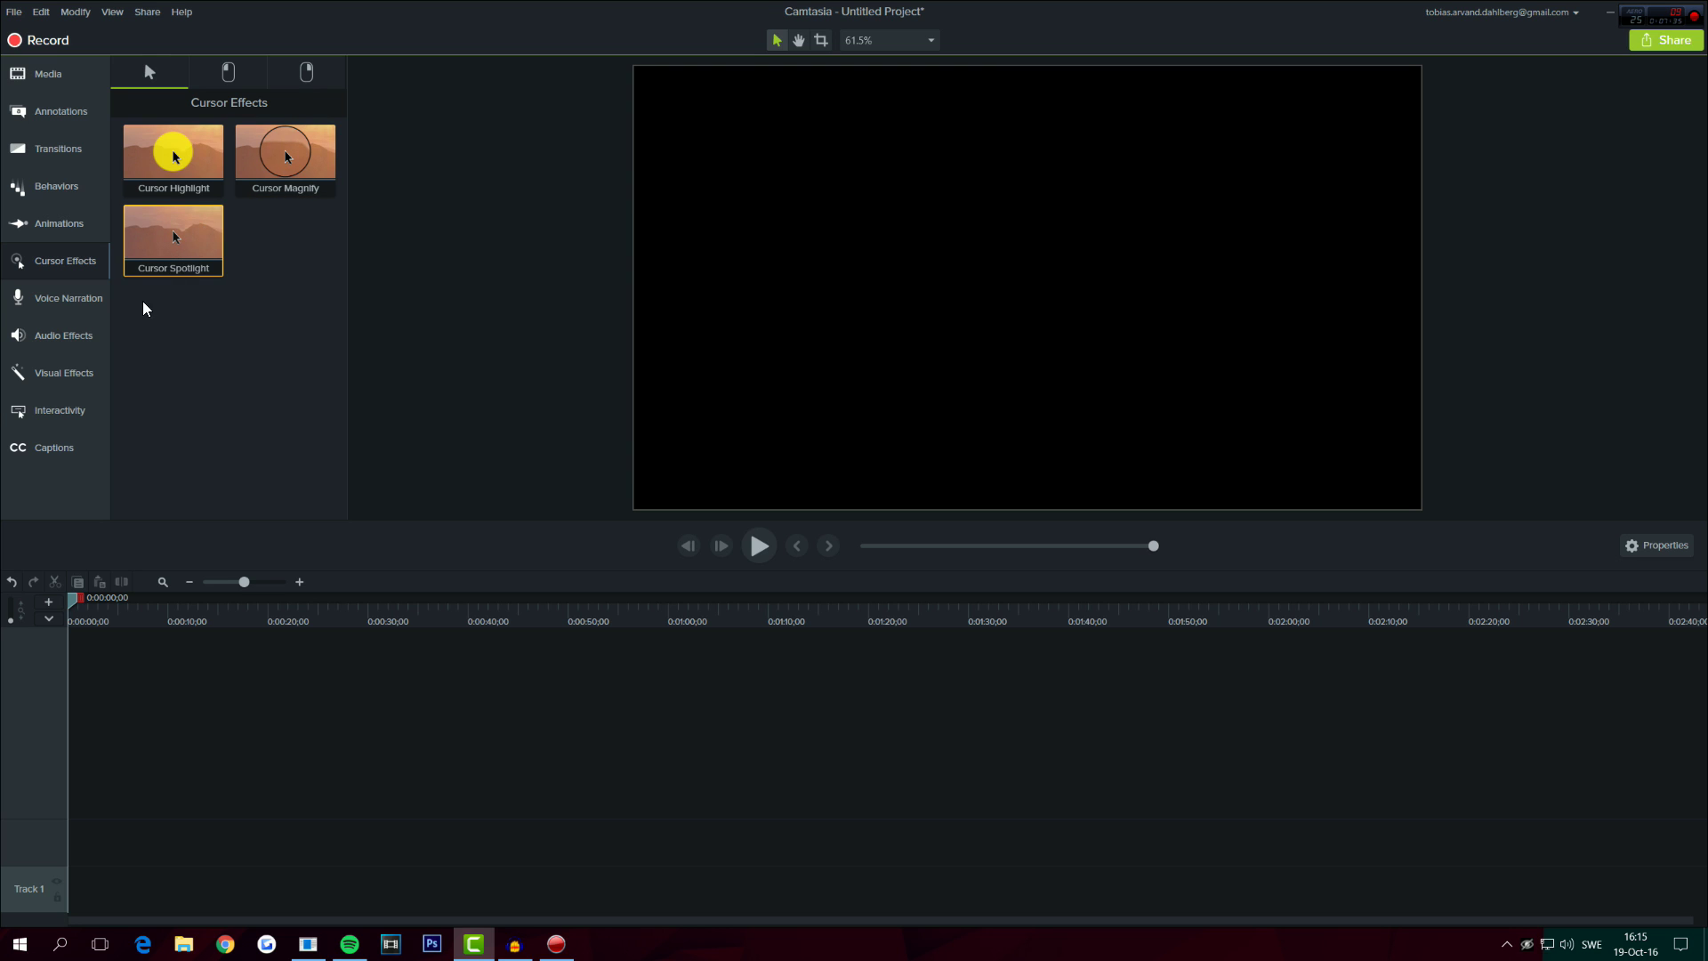
{"action": "left_click", "coordinate": [71, 303]}
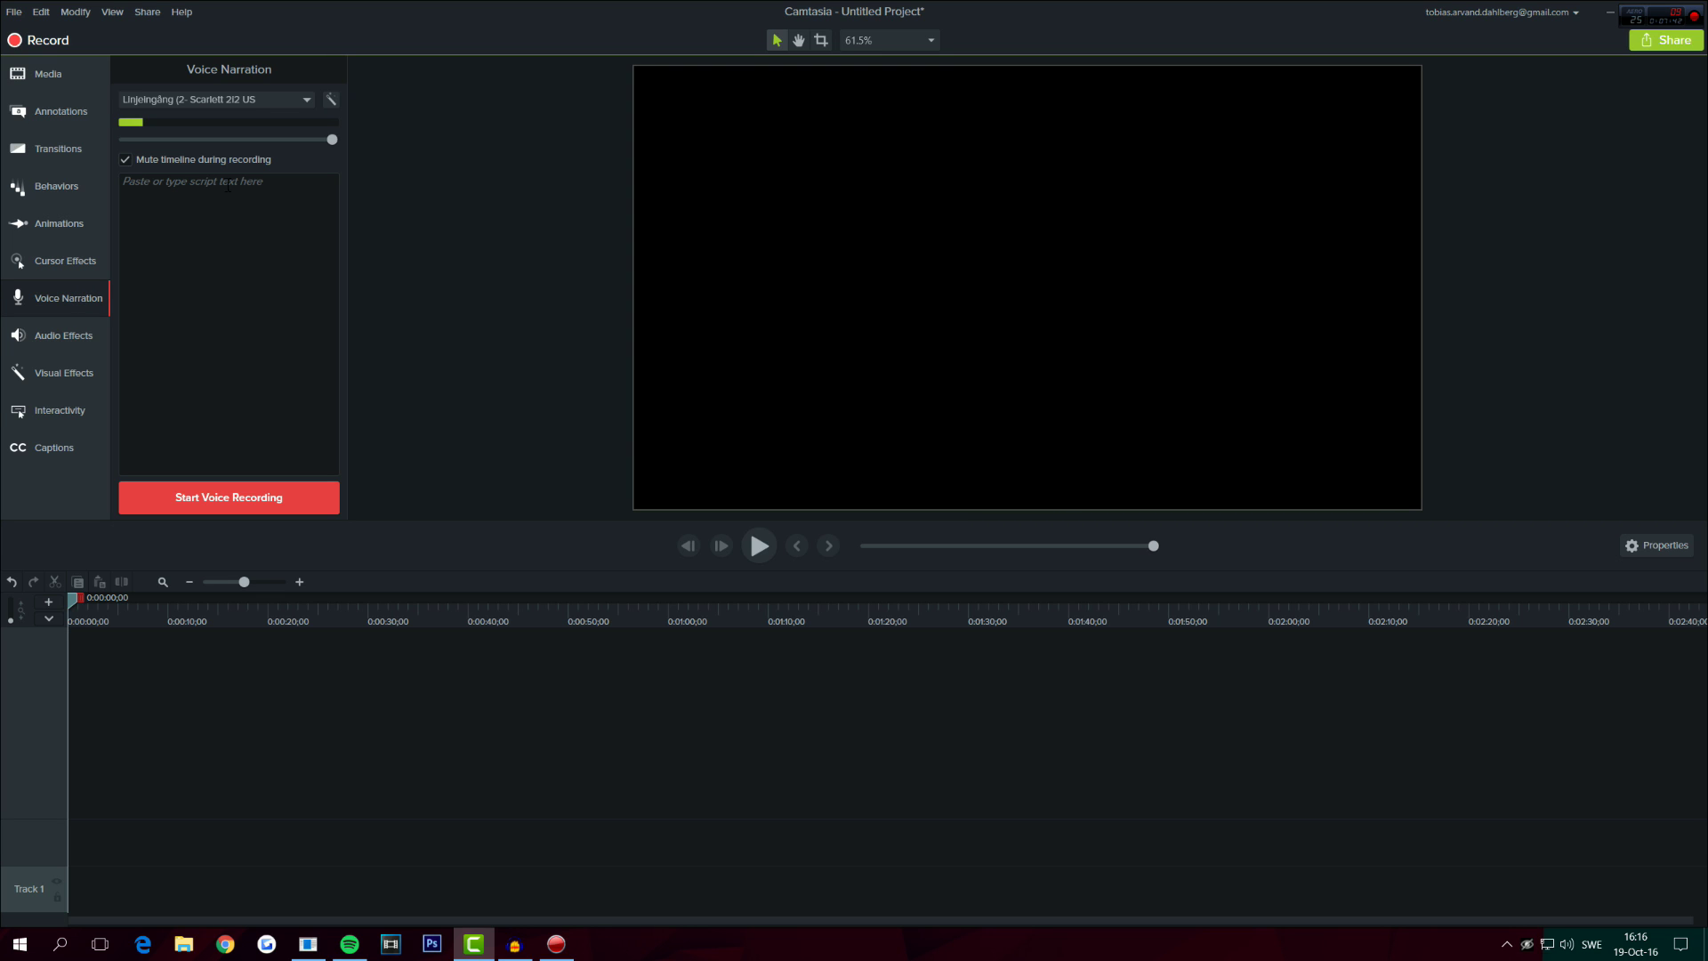
- Keep Scarlett as the microphone, adjust the recording volume, and type a greeting script introducing another video
{"action": "left_click", "coordinate": [271, 105]}
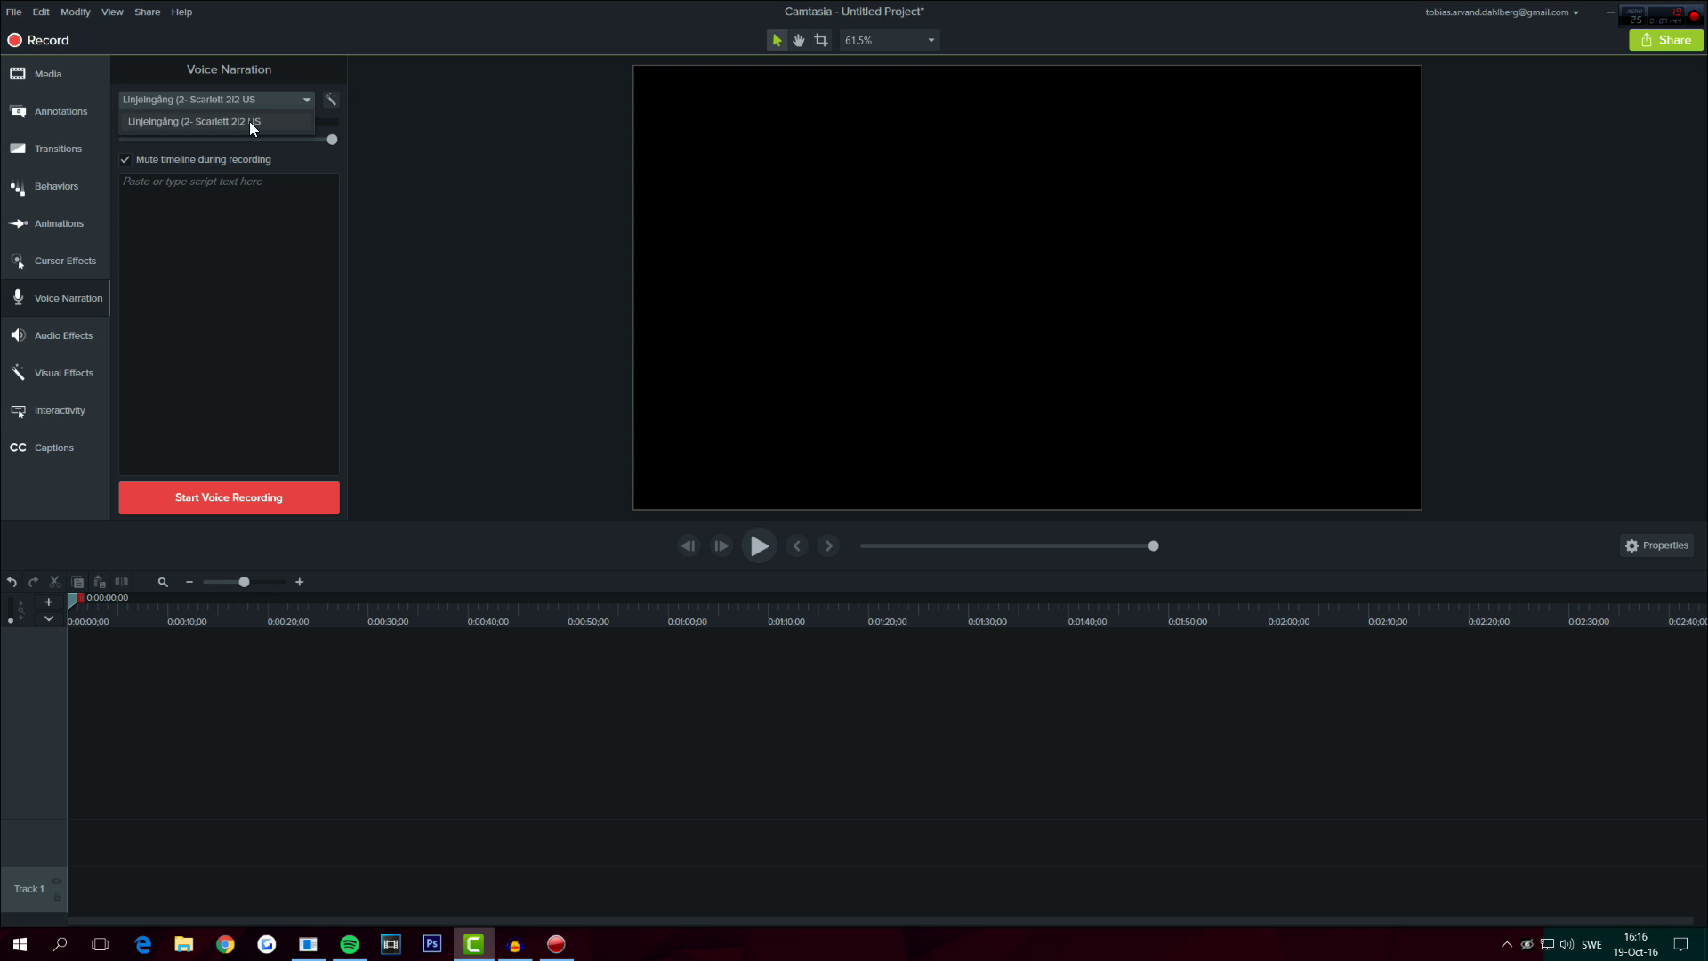
{"action": "left_click", "coordinate": [259, 109]}
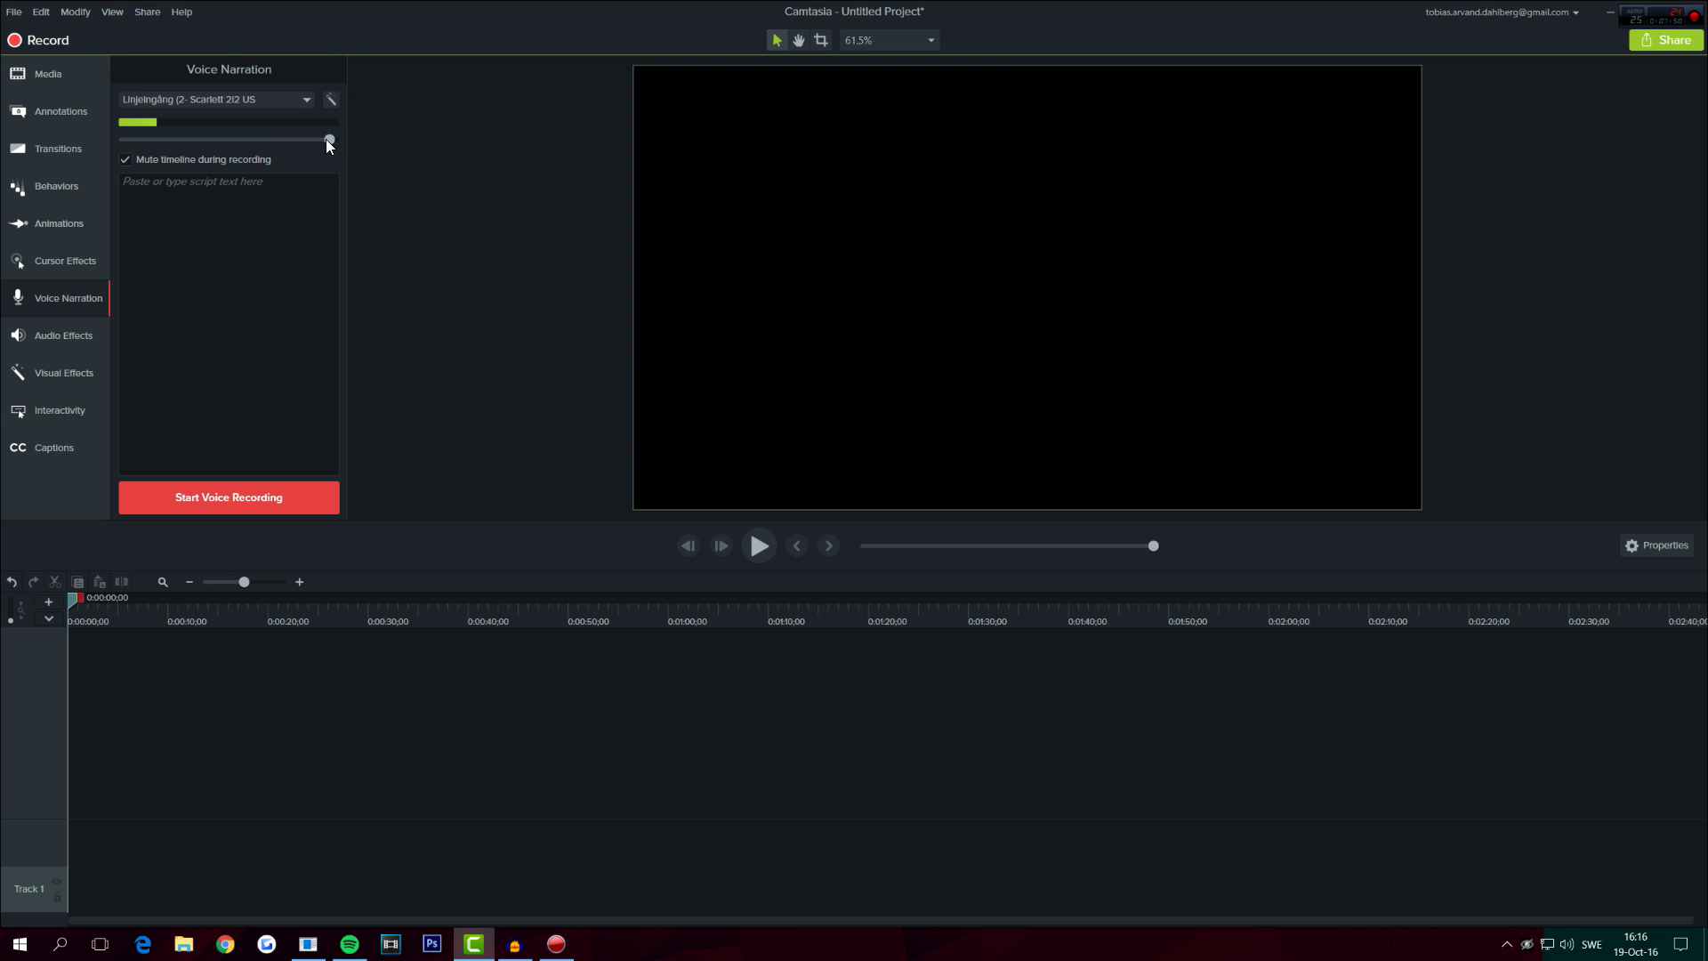
{"action": "mouse_move", "coordinate": [326, 139]}
{"action": "left_mouse_down"}
{"action": "mouse_move", "coordinate": [269, 146]}
{"action": "mouse_move", "coordinate": [333, 140]}
{"action": "left_mouse_up"}
{"action": "left_click", "coordinate": [246, 212]}
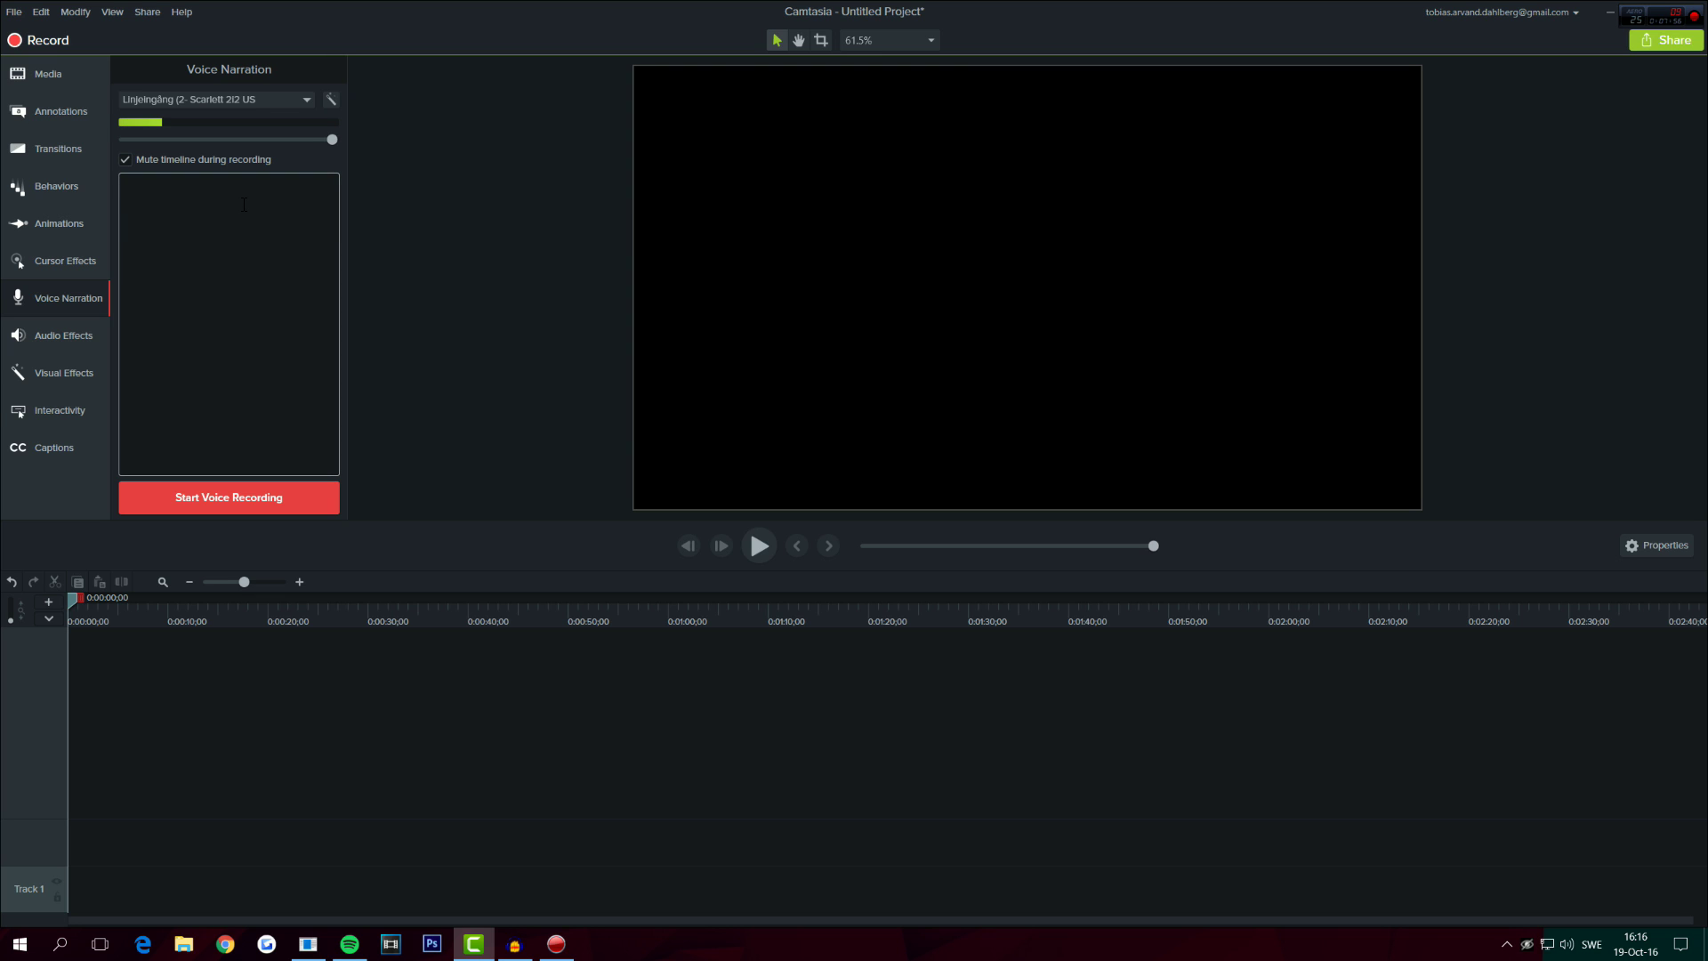
{"action": "type", "text": "Hello guys toby here back with another video"}
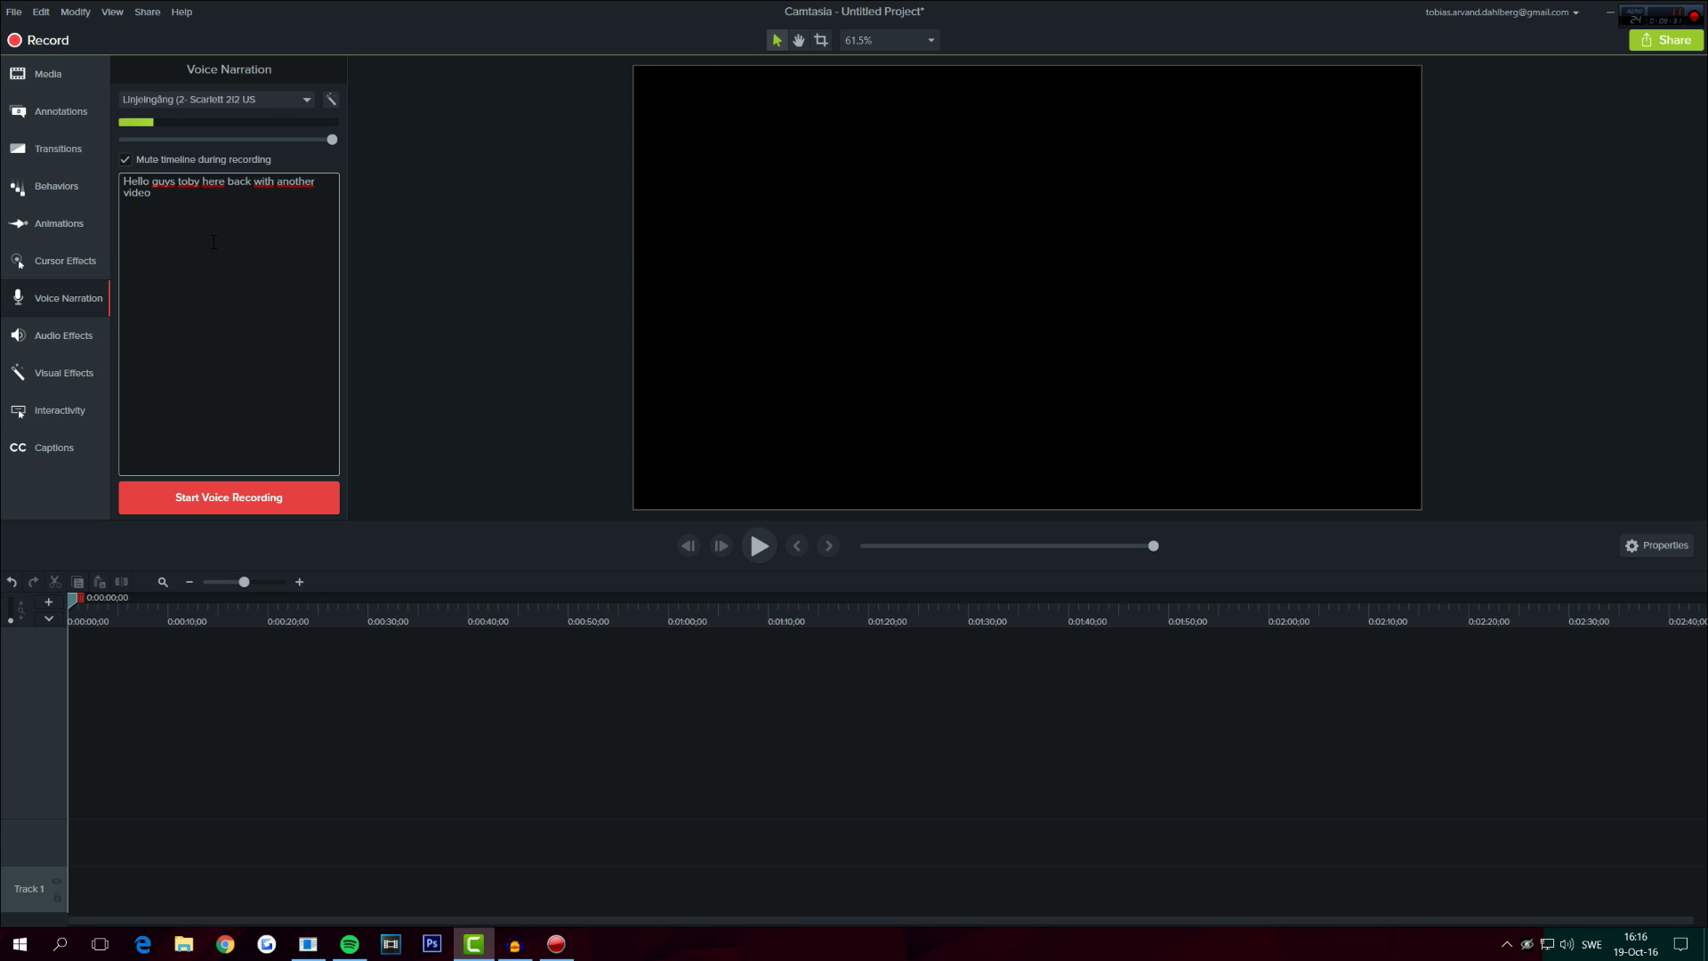
- Browse the Audio Effects and Visual Effects collections, then move on to the Captions options
{"action": "left_click", "coordinate": [55, 349]}
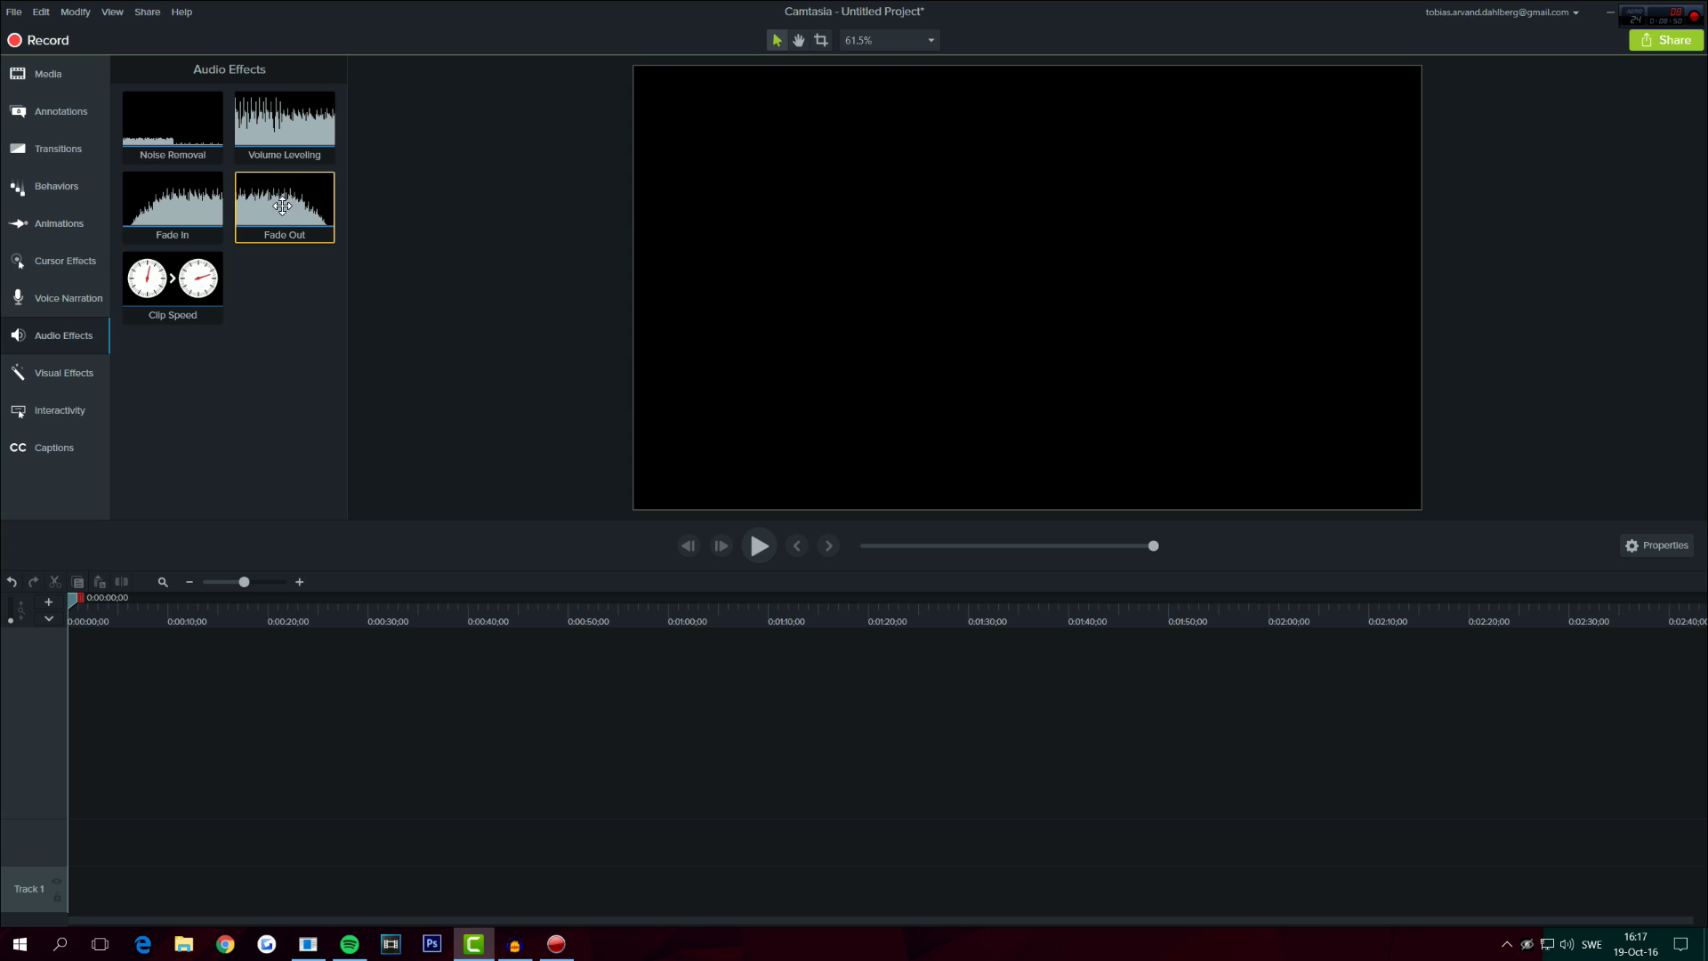
{"action": "left_click", "coordinate": [94, 380]}
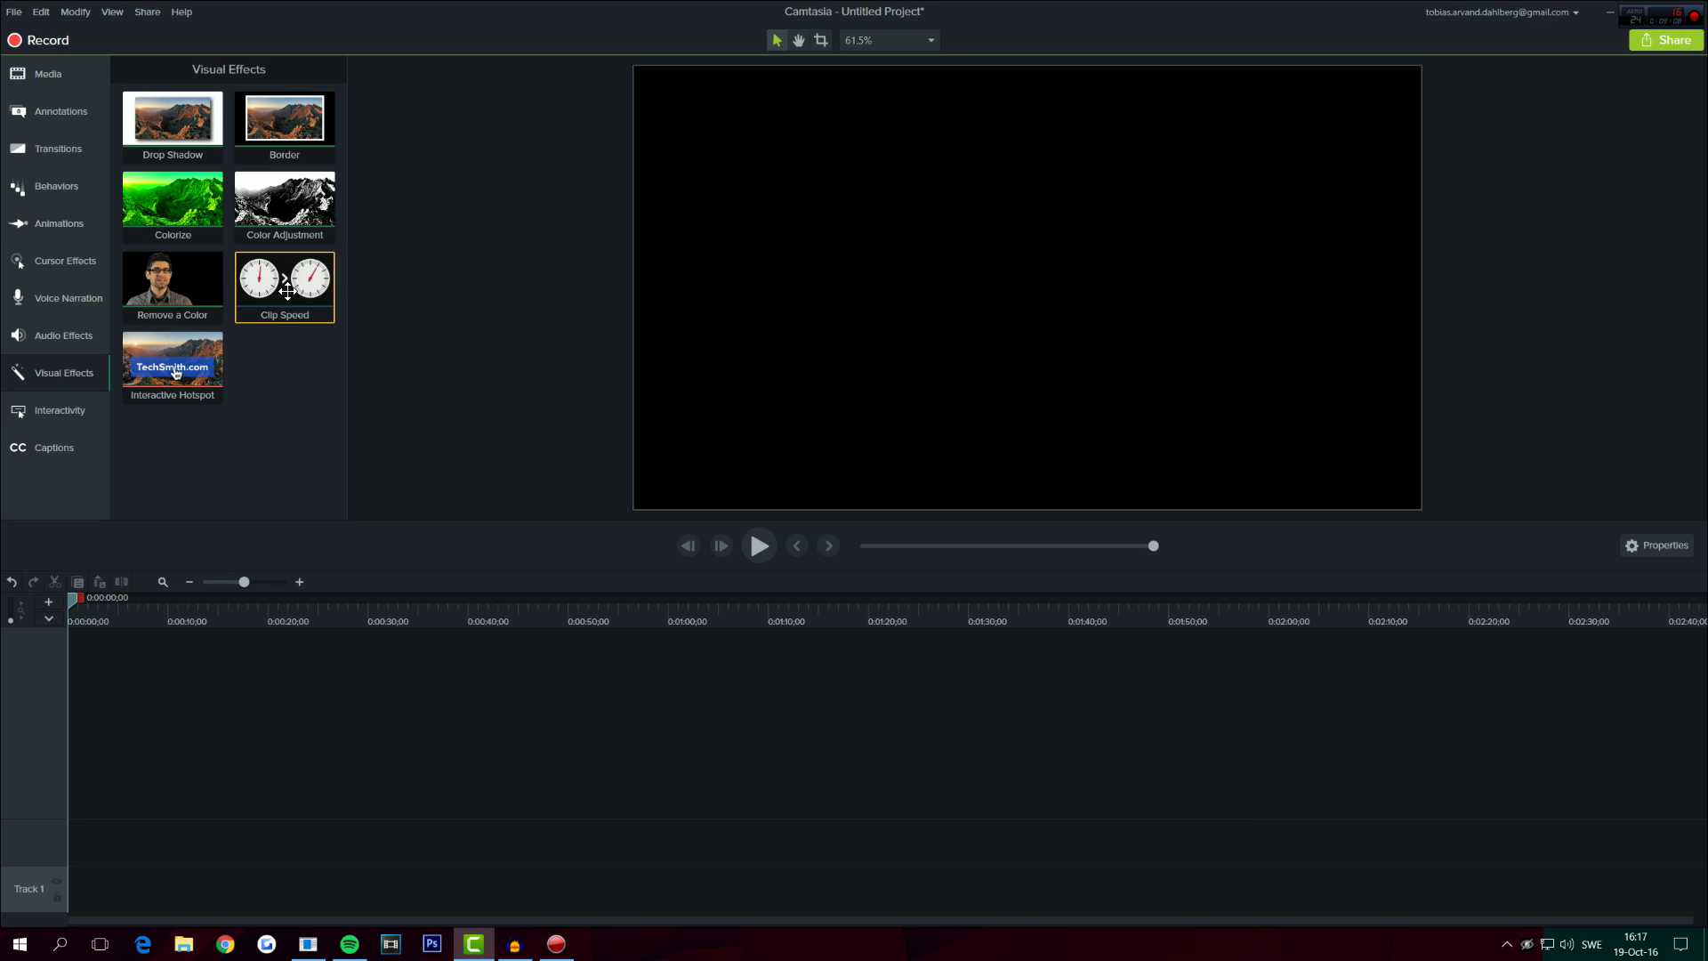
{"action": "left_click", "coordinate": [59, 457]}
- View the Interactivity quiz options and Share destinations including Custom Production, then show the Media Bin
{"action": "left_click", "coordinate": [64, 427]}
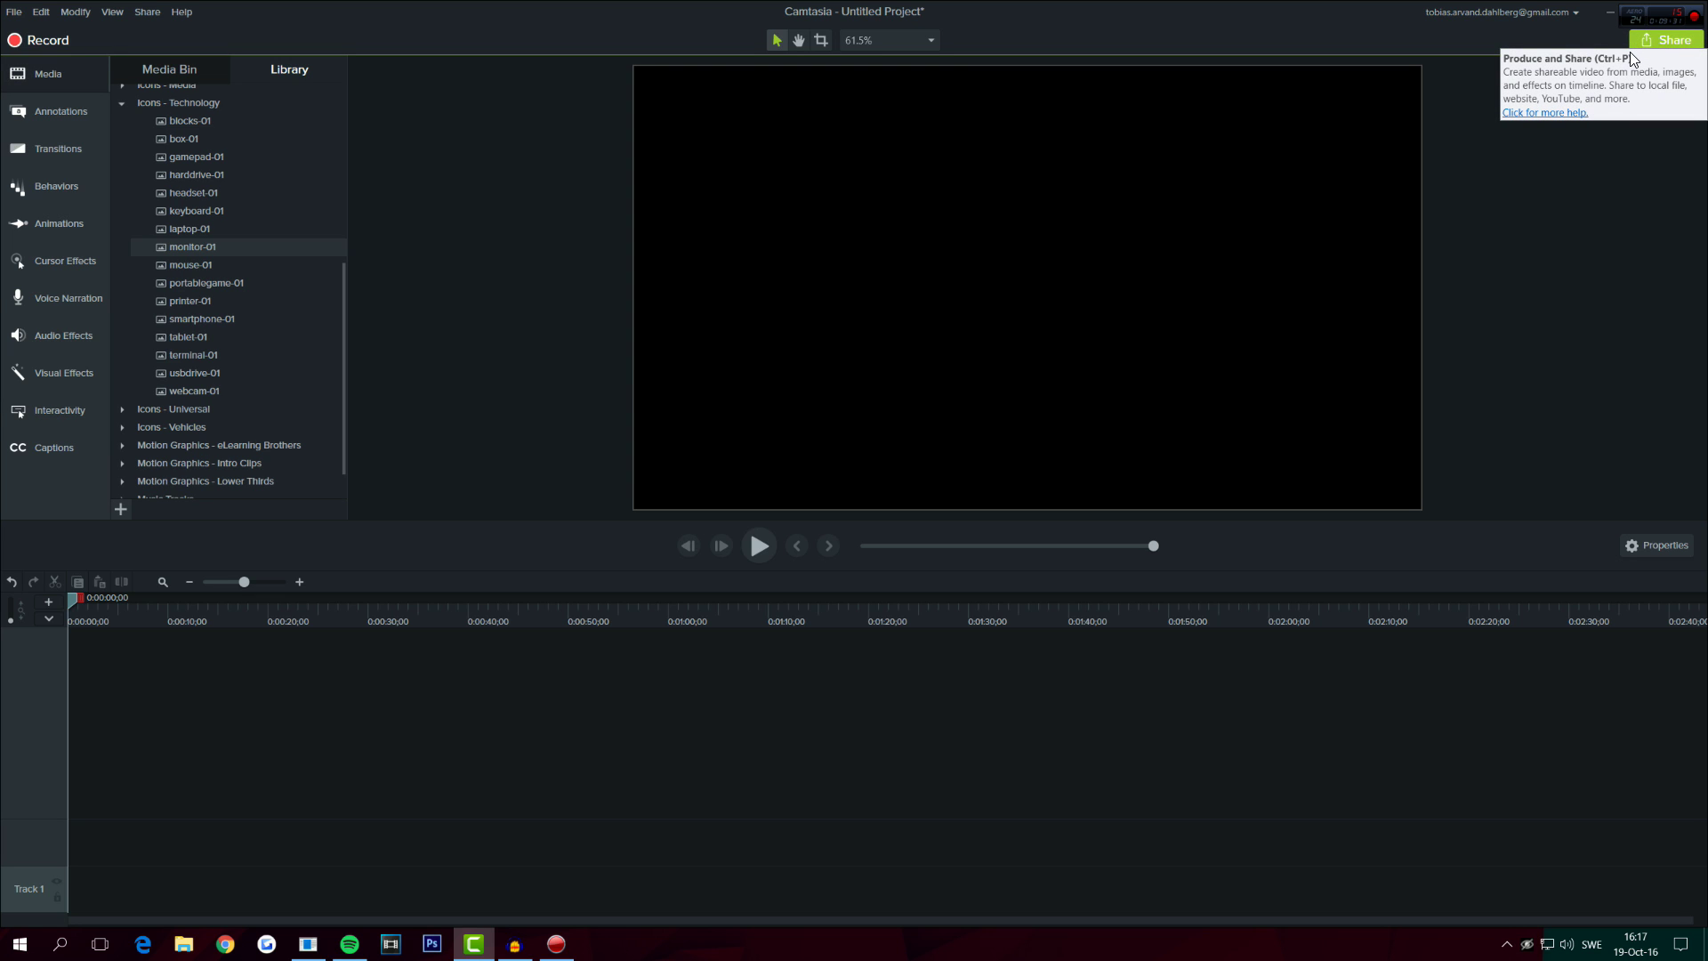
{"action": "left_click", "coordinate": [1632, 45]}
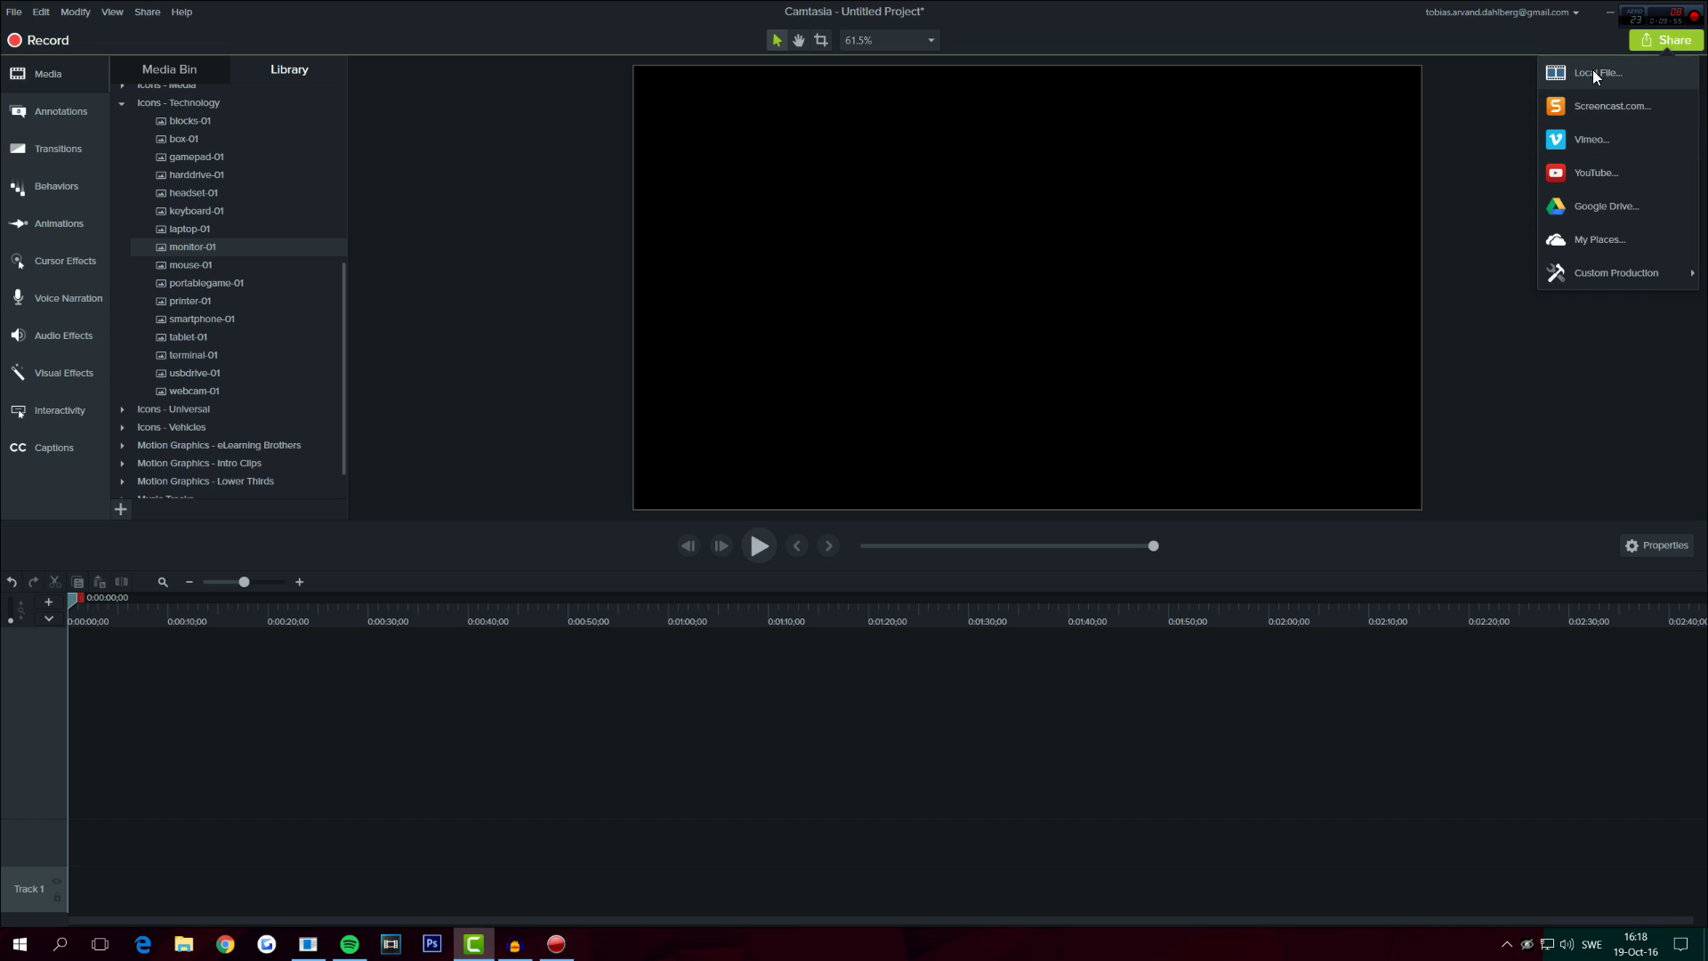
{"action": "mouse_move", "coordinate": [1601, 272]}
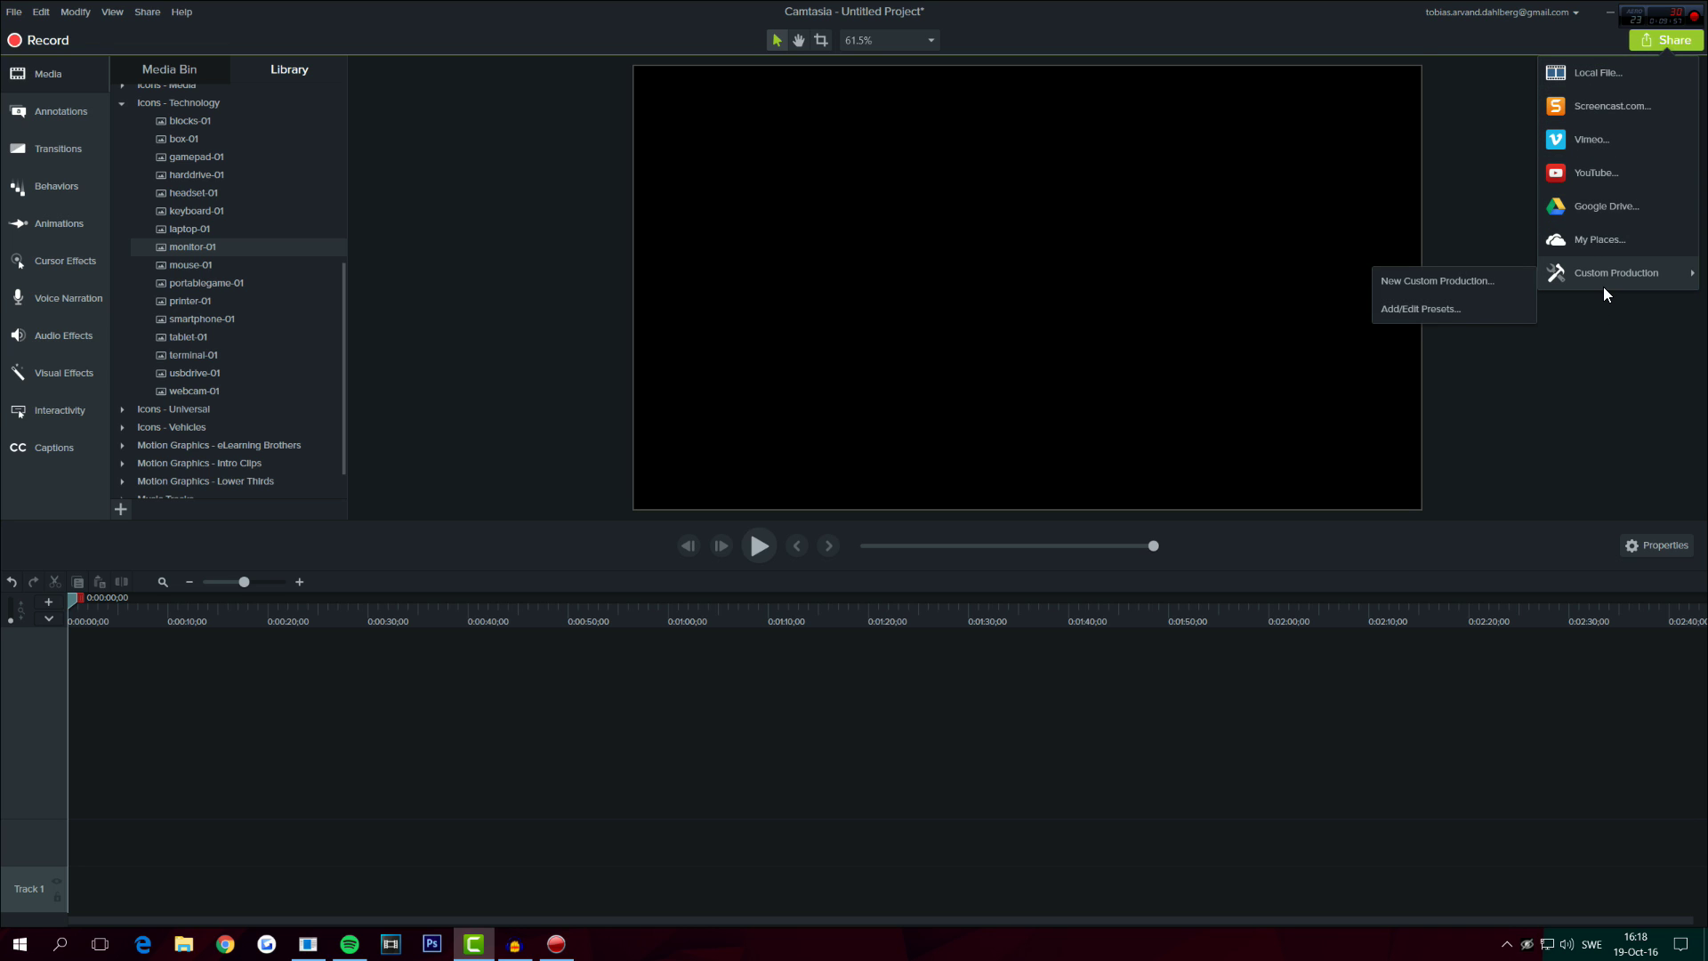
{"action": "left_click", "coordinate": [1472, 509]}
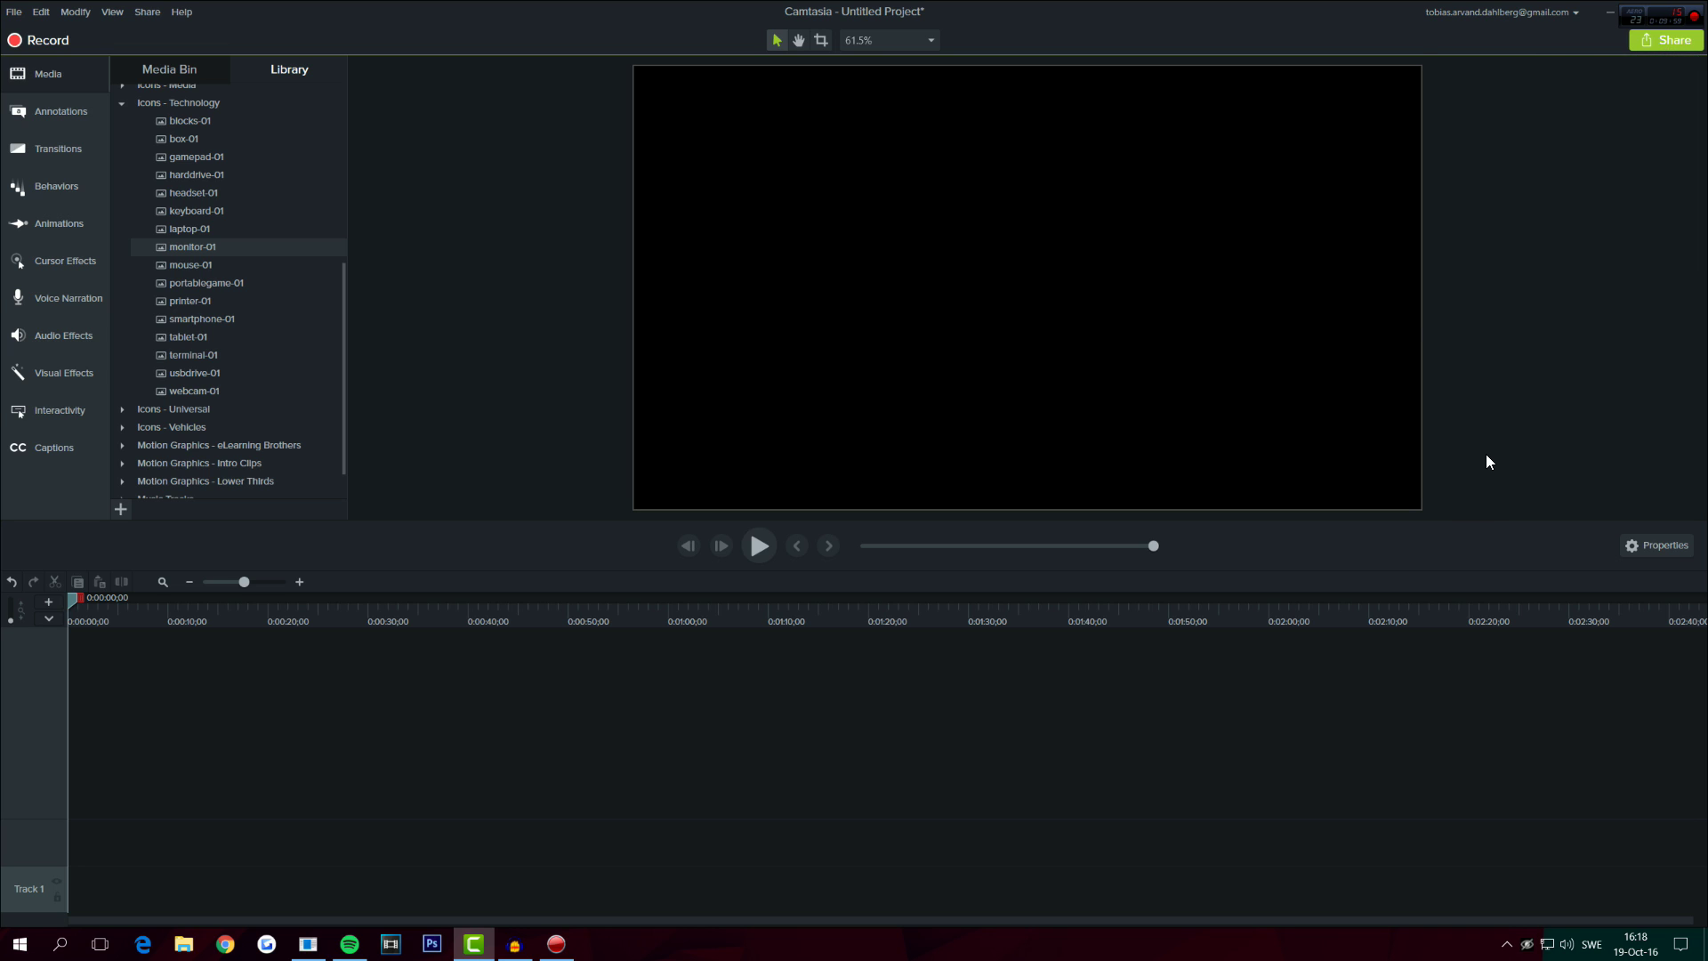
{"action": "left_click", "coordinate": [190, 68]}
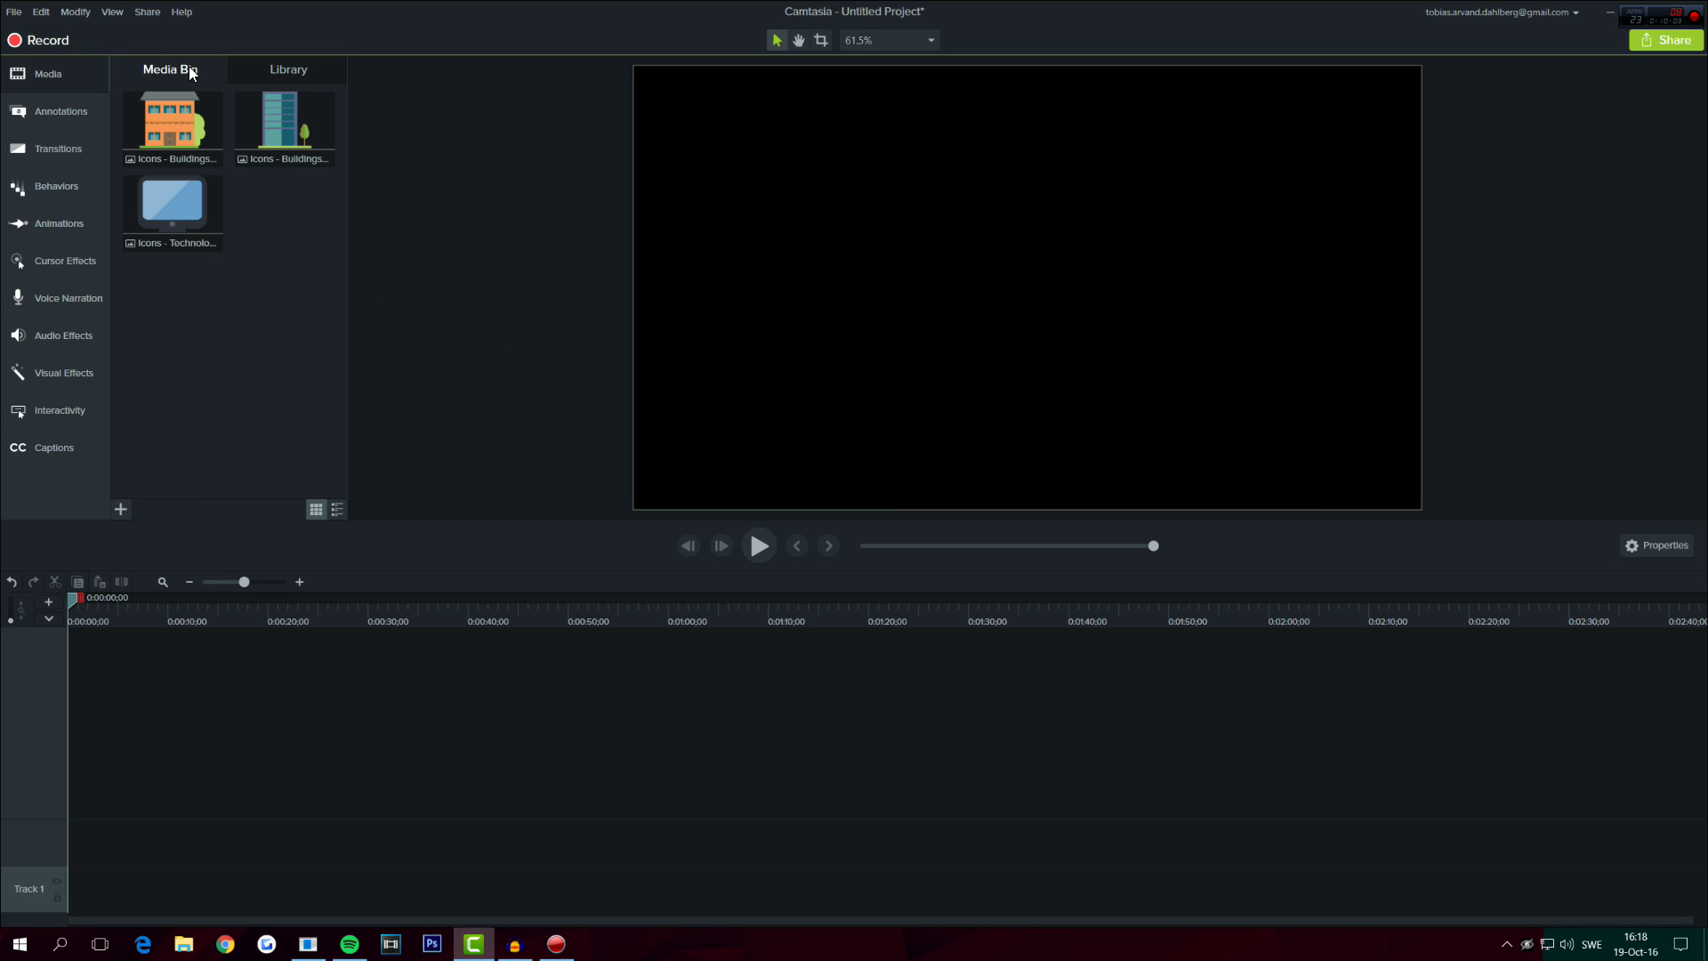